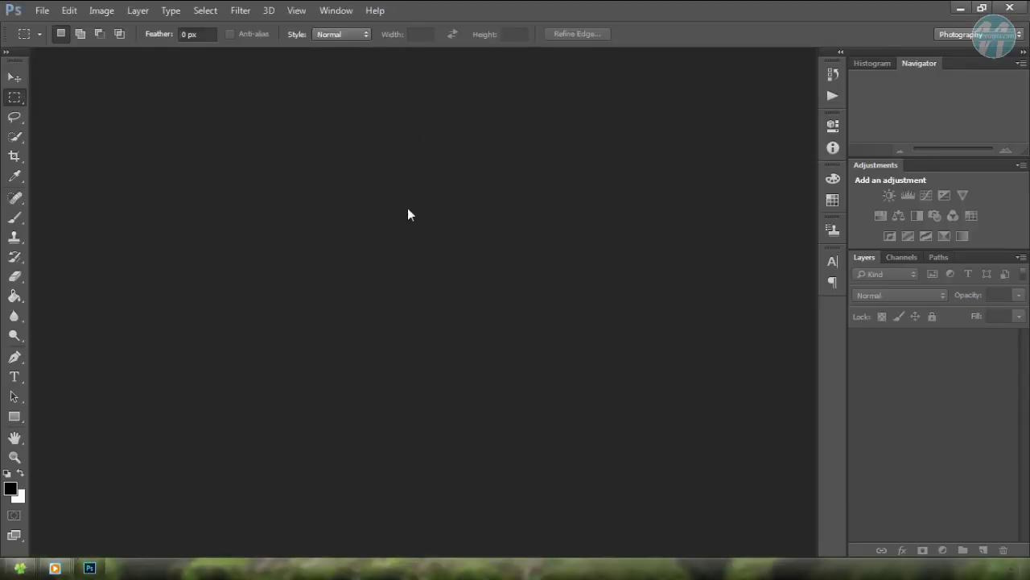
- Create a new blank white document 20 cm wide by 30 cm tall
{"action": "key", "text": "ctrl+n"}
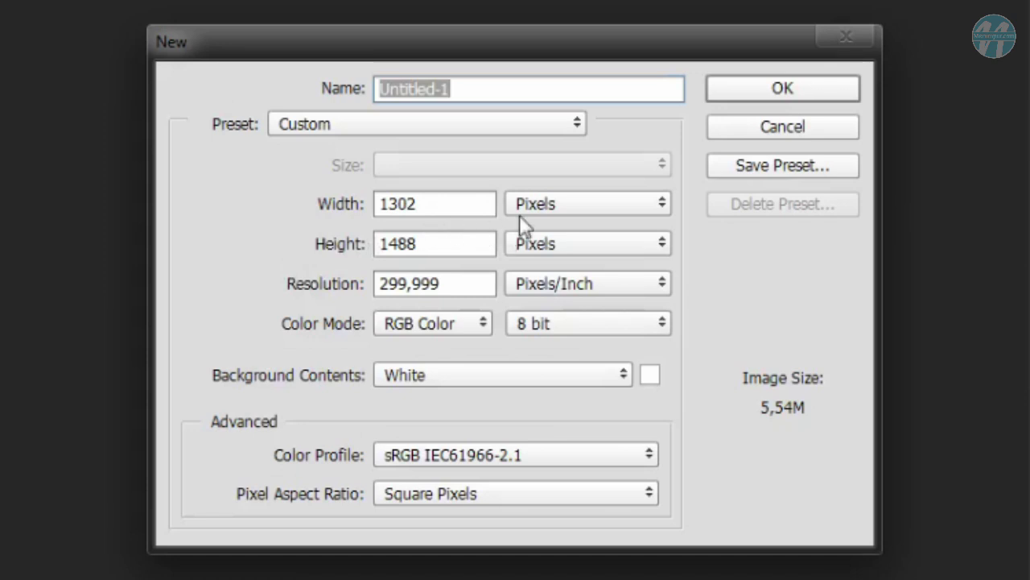
{"action": "left_click", "coordinate": [530, 204]}
{"action": "left_click", "coordinate": [556, 266]}
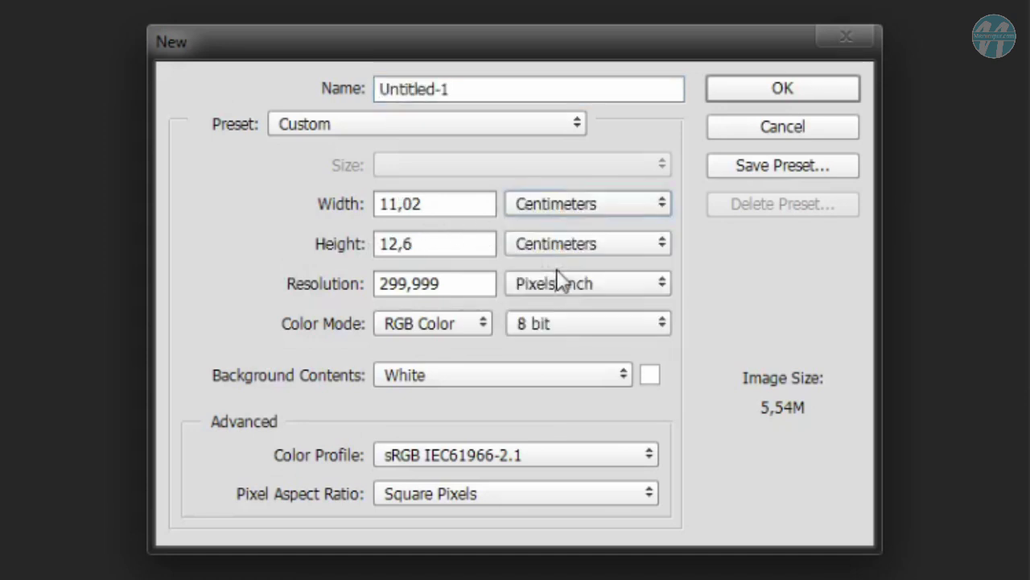
{"action": "left_click", "coordinate": [443, 212]}
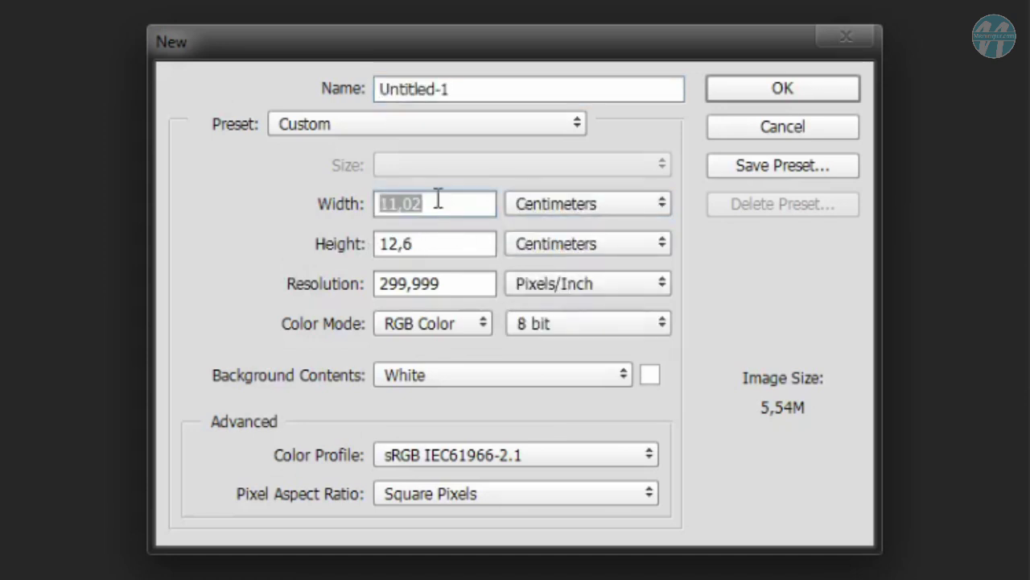
{"action": "type", "text": "20"}
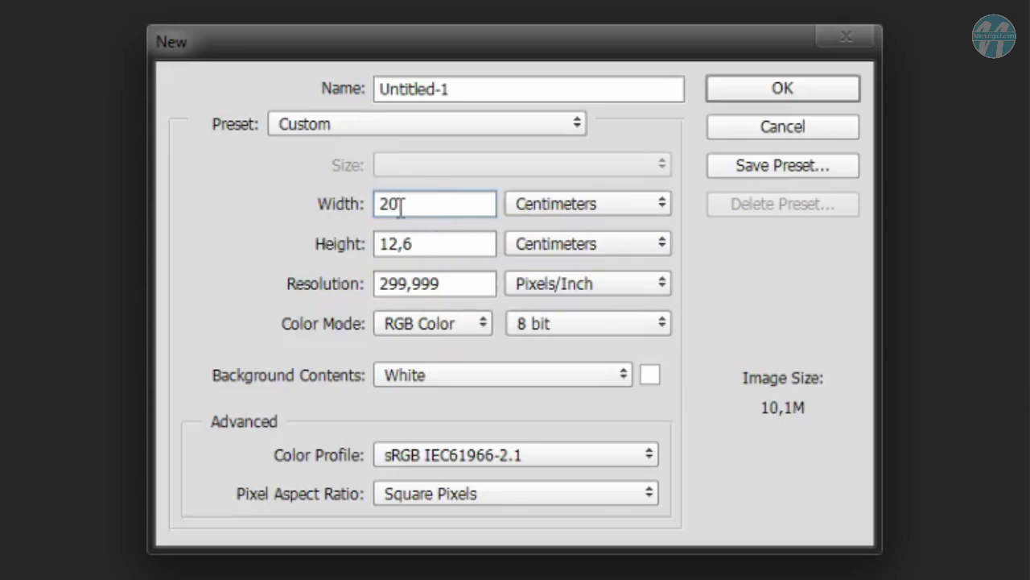
{"action": "left_click", "coordinate": [429, 244]}
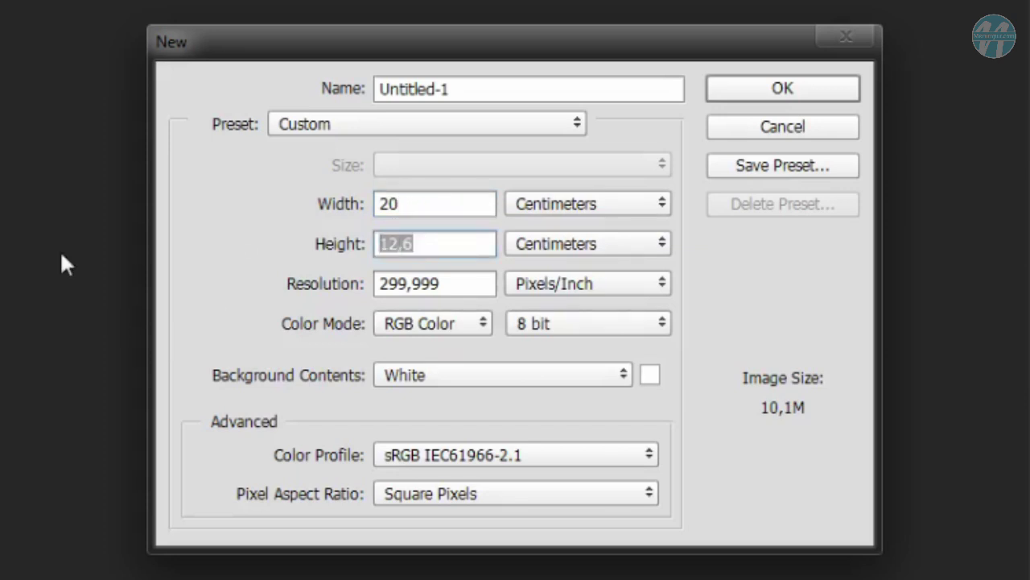
{"action": "type", "text": "30"}
{"action": "key", "text": "Return"}
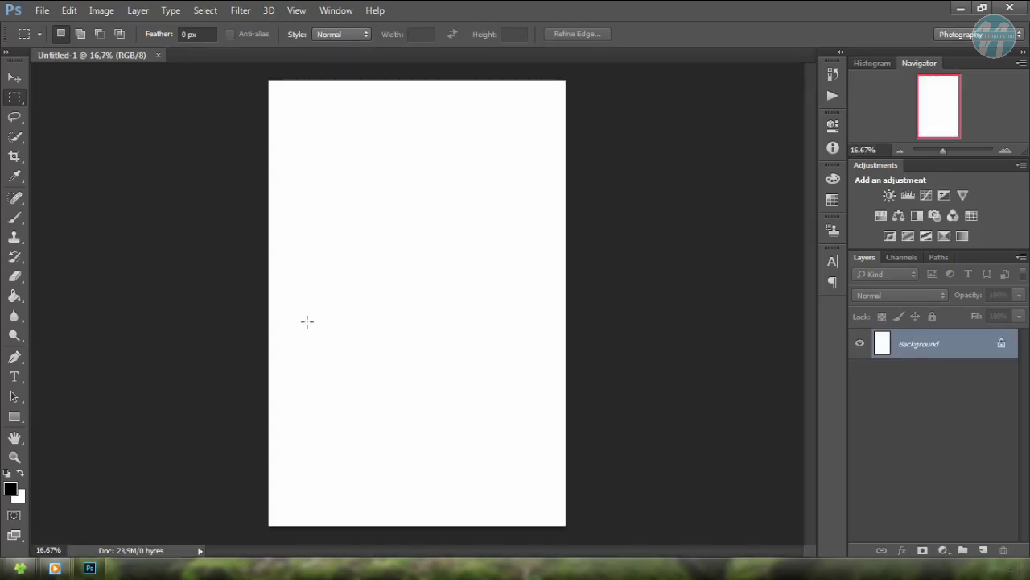
- Crop the canvas by pulling its bottom edge up
{"action": "key", "text": "c"}
{"action": "left_click_drag", "start_coordinate": [412, 525], "coordinate": [414, 491]}
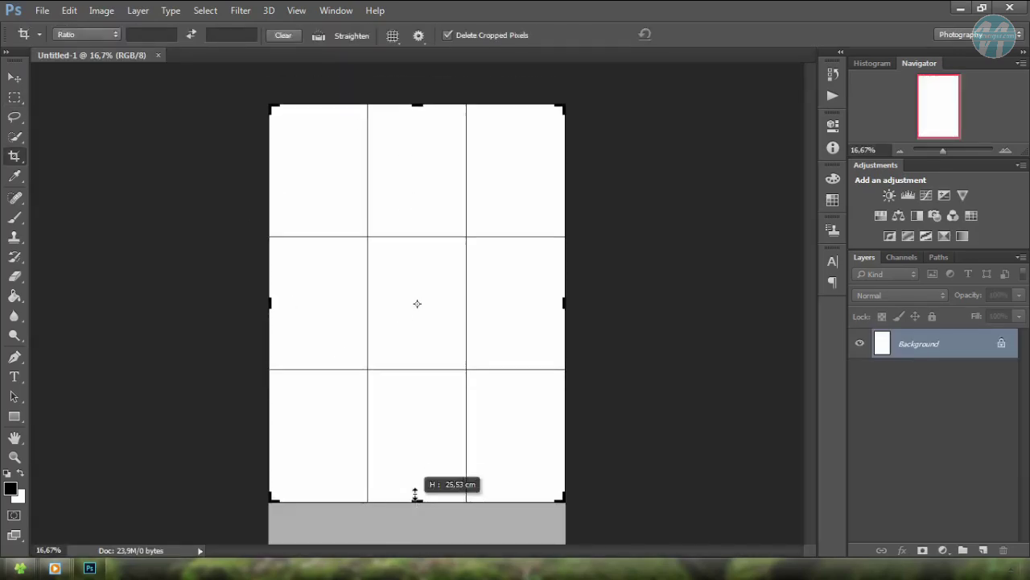
{"action": "key", "text": "Return"}
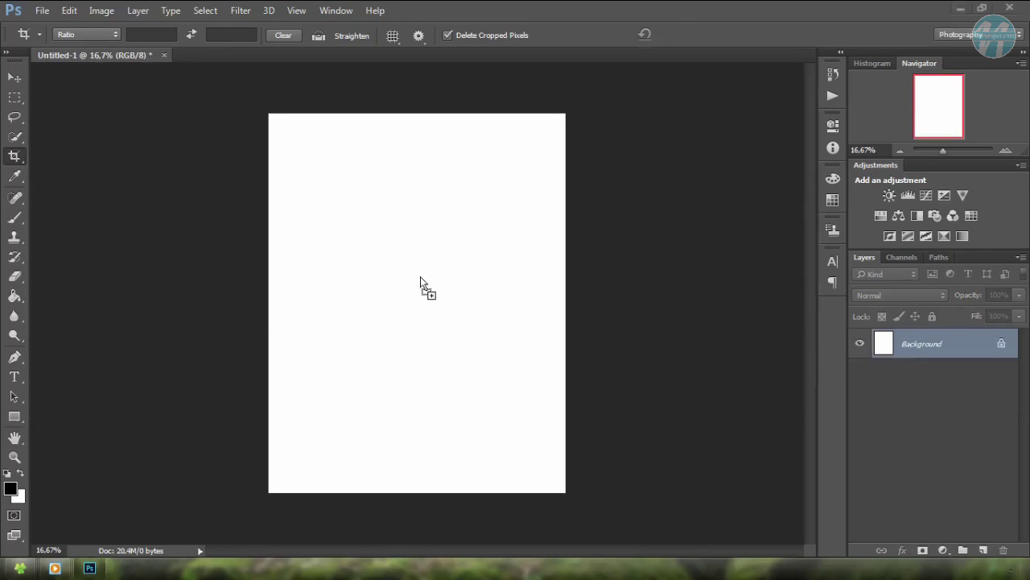
- Place the skull image, enlarge it to about 147%, and rasterize the SKULL layer
{"action": "left_click_drag", "start_coordinate": [420, 277], "coordinate": [444, 330]}
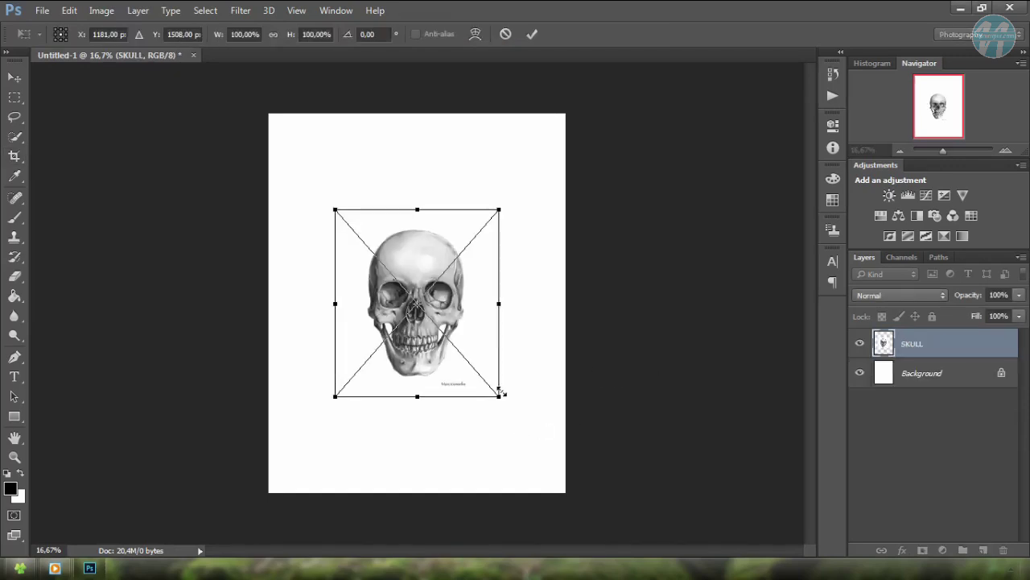
{"action": "left_click_drag", "start_coordinate": [501, 394], "coordinate": [537, 440]}
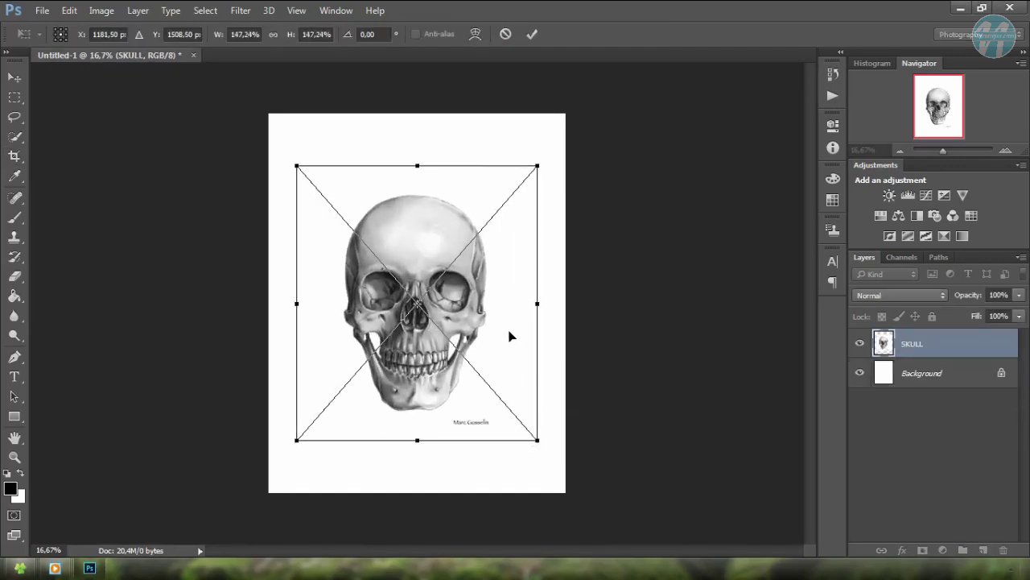
{"action": "key", "text": "Return"}
{"action": "key", "text": "c"}
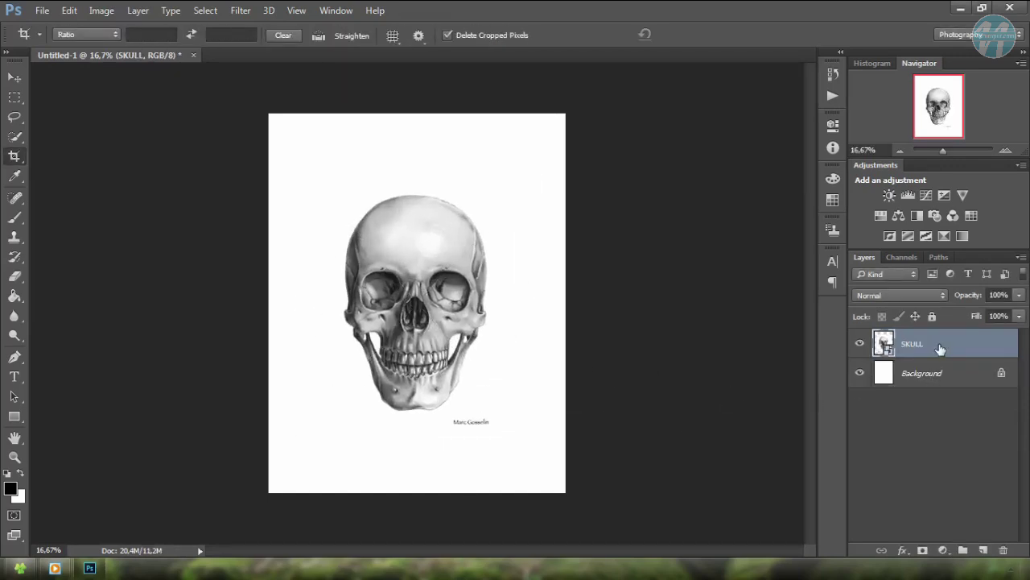
{"action": "right_click", "coordinate": [940, 346]}
{"action": "left_click", "coordinate": [692, 268]}
- Erase the small signature below the skull with a 46 px eraser
{"action": "left_click", "coordinate": [14, 276]}
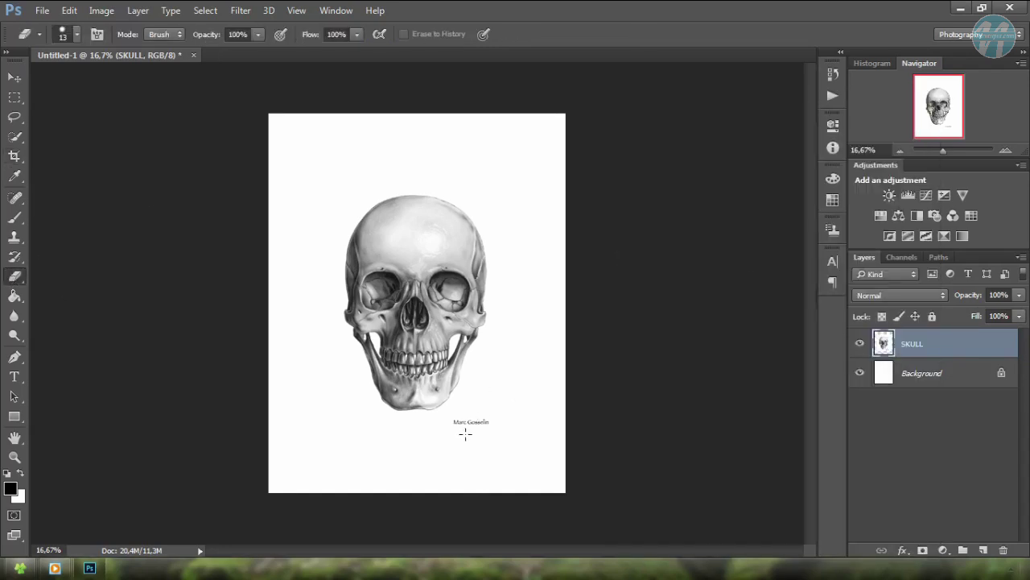
{"action": "key", "text": "Tab"}
{"action": "key", "text": "Tab"}
{"action": "right_click", "coordinate": [474, 420]}
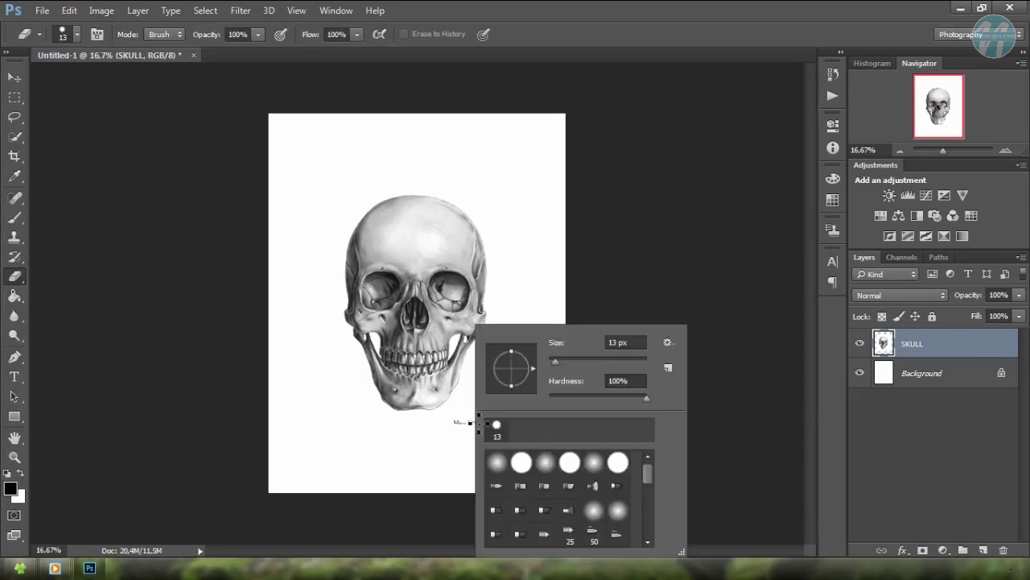
{"action": "left_click_drag", "start_coordinate": [553, 360], "coordinate": [571, 364]}
{"action": "key", "text": "Return"}
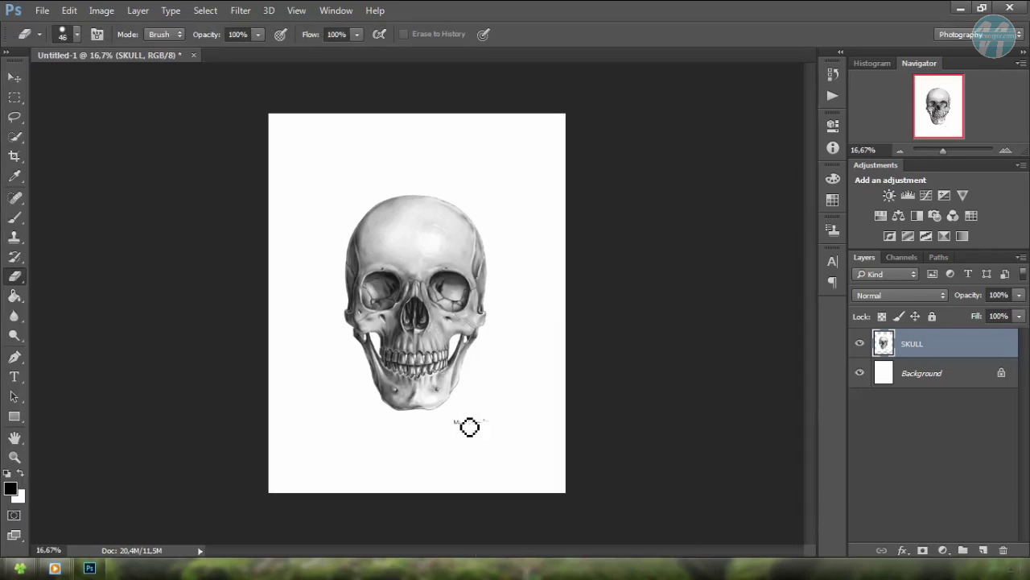
{"action": "left_click", "coordinate": [483, 420]}
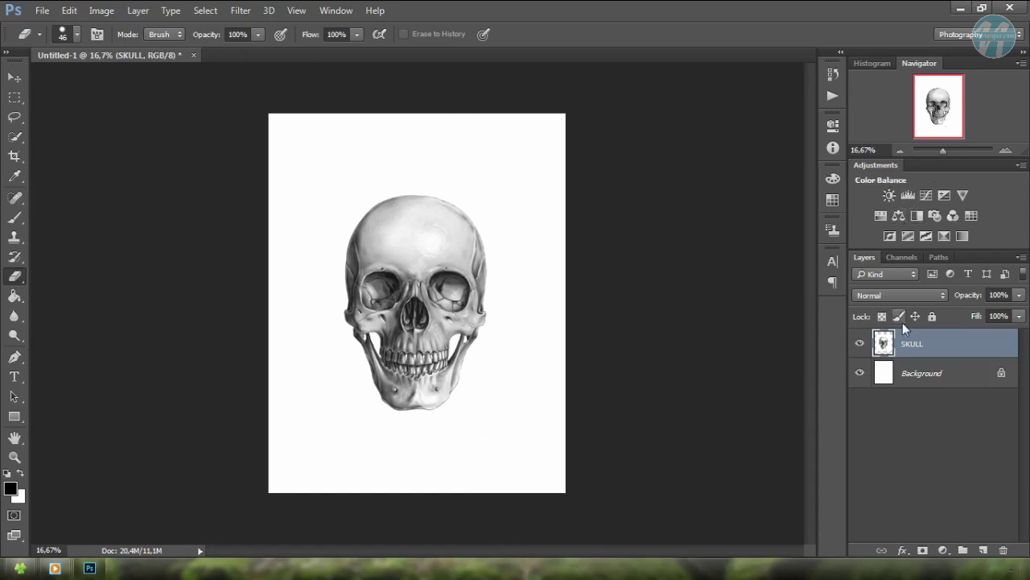
- Apply Levels to the skull with input levels 72, 1,07 and 255
{"action": "left_click", "coordinate": [102, 10]}
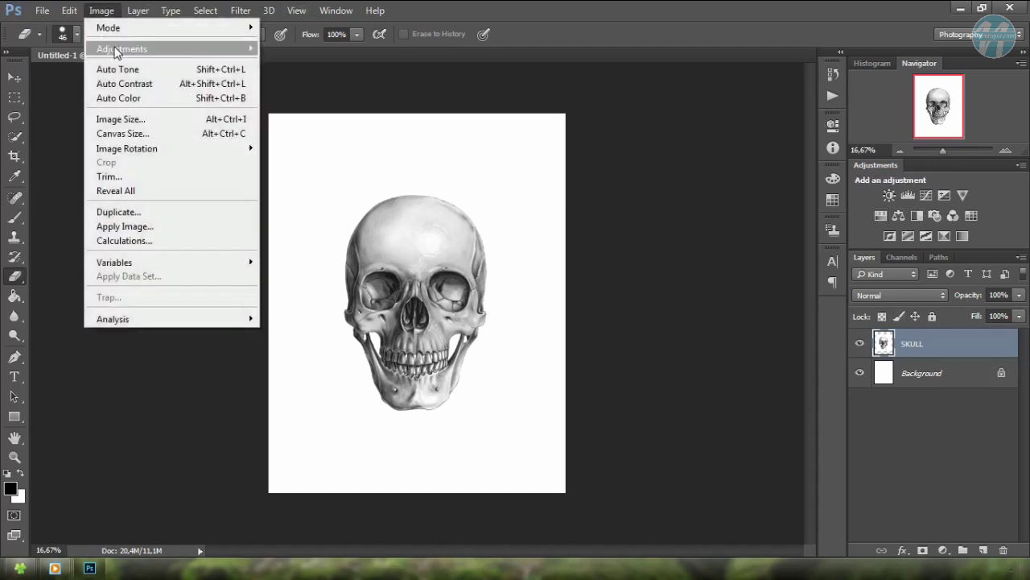
{"action": "left_click", "coordinate": [320, 68]}
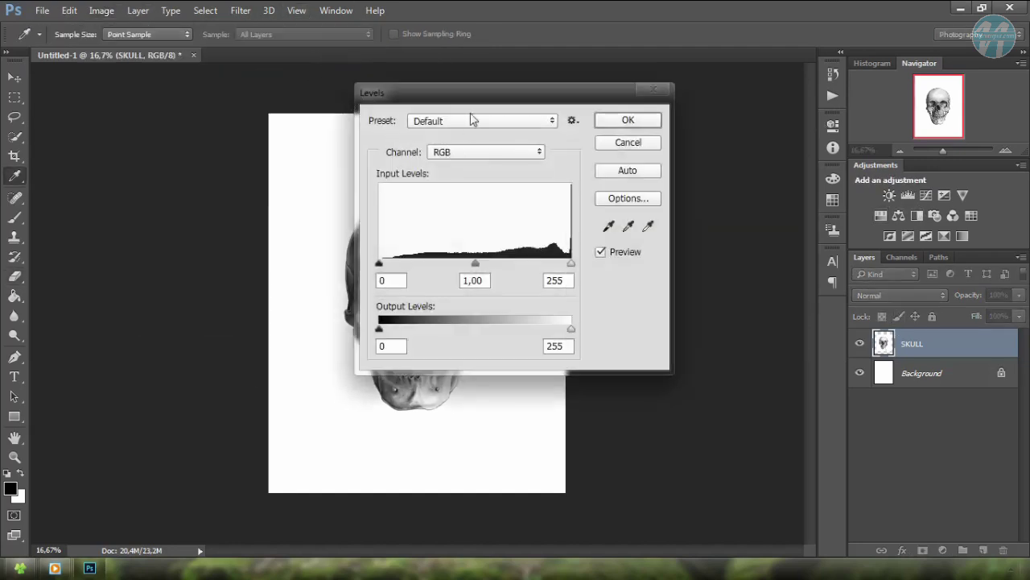
{"action": "left_click_drag", "start_coordinate": [472, 95], "coordinate": [712, 79]}
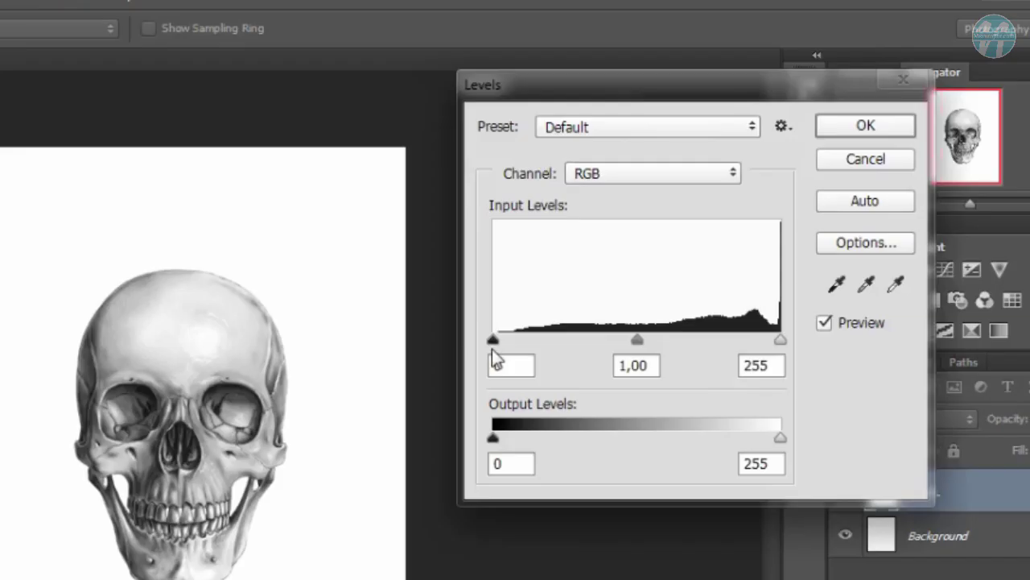
{"action": "left_click_drag", "start_coordinate": [505, 336], "coordinate": [574, 342]}
{"action": "mouse_move", "coordinate": [675, 341]}
{"action": "left_mouse_down"}
{"action": "mouse_move", "coordinate": [652, 341]}
{"action": "mouse_move", "coordinate": [672, 342]}
{"action": "left_mouse_up"}
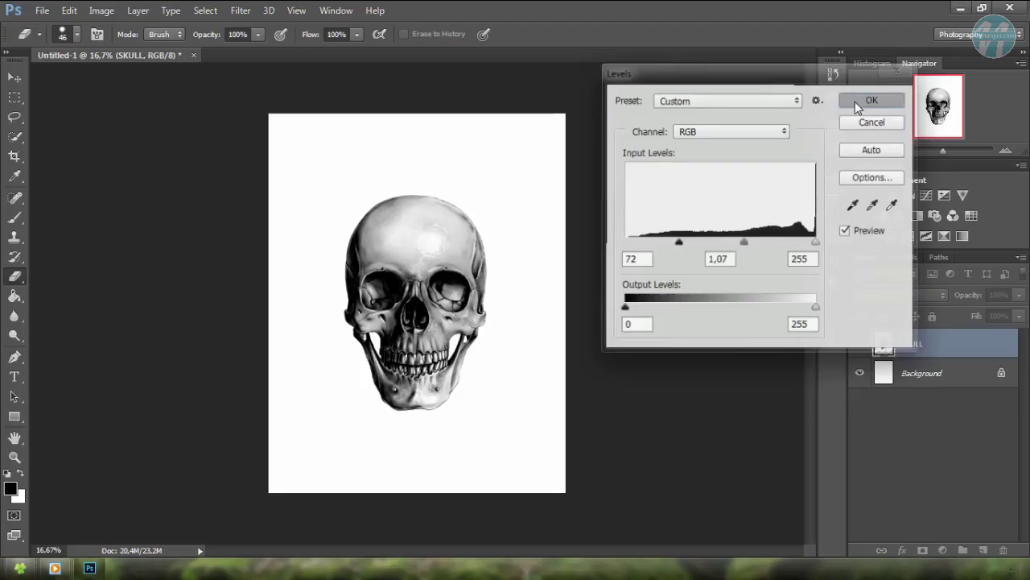
{"action": "left_click", "coordinate": [837, 127]}
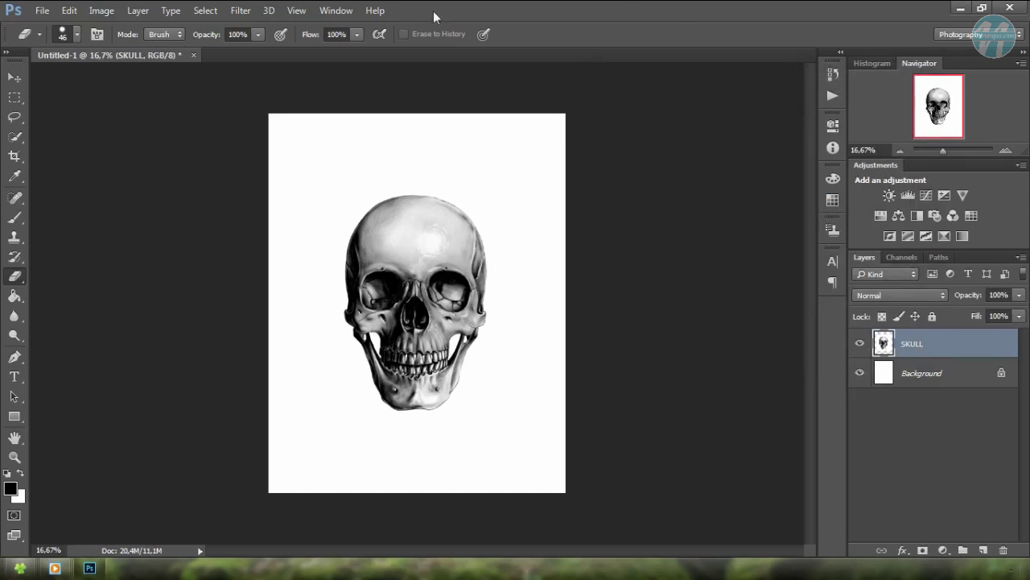
- In the Filter Gallery, try Artistic > Cutout, then preview Sketch > Graphic Pen on the skull
{"action": "left_click", "coordinate": [240, 10]}
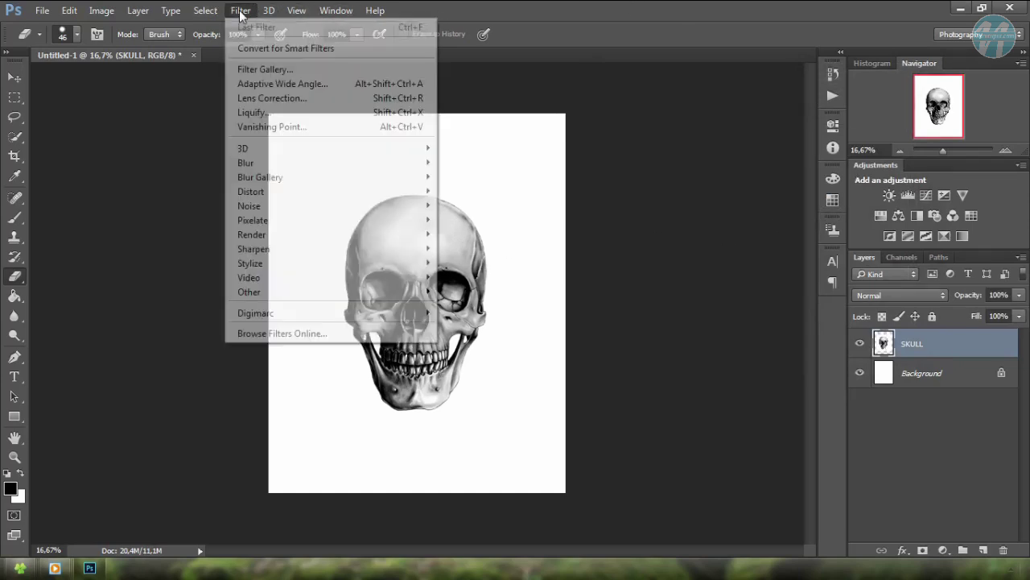
{"action": "left_click", "coordinate": [269, 77]}
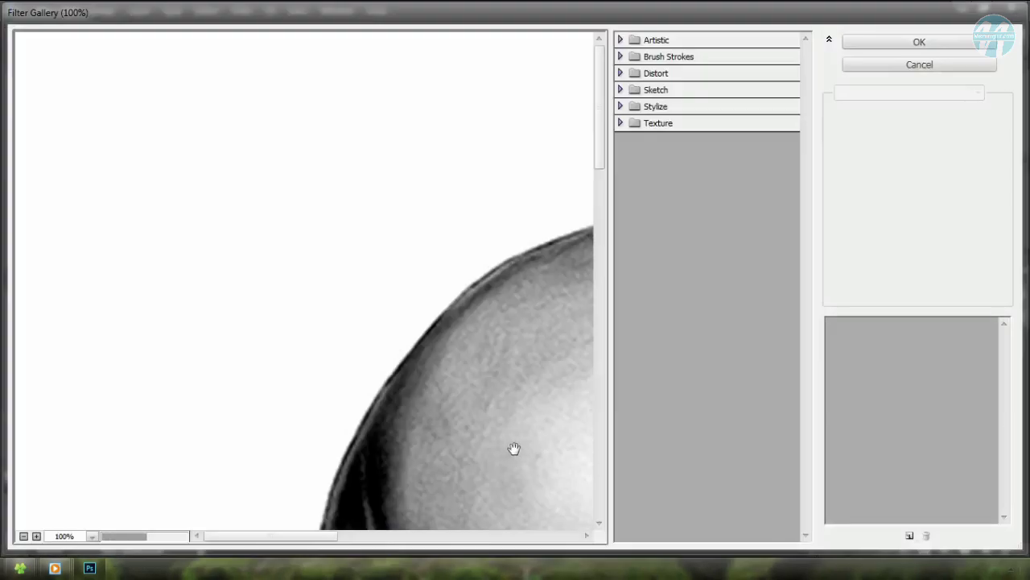
{"action": "left_click", "coordinate": [656, 40]}
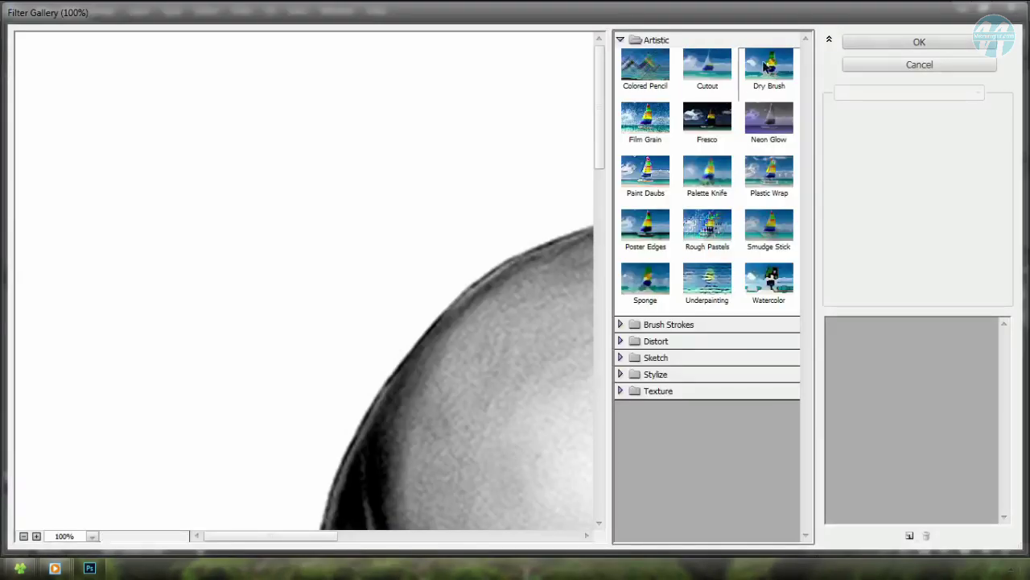
{"action": "left_click", "coordinate": [685, 325]}
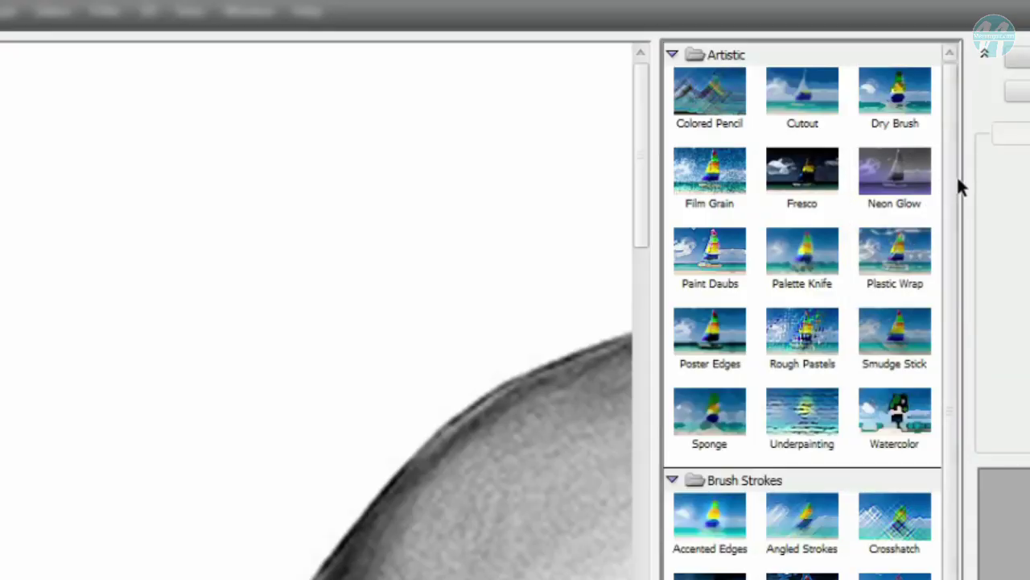
{"action": "left_click", "coordinate": [804, 98]}
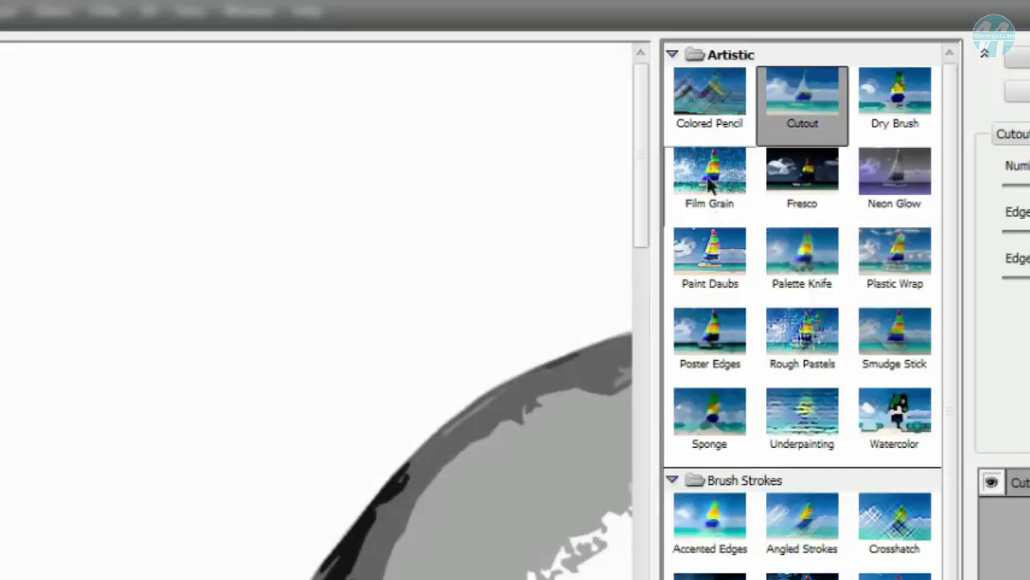
{"action": "scroll", "coordinate": [772, 338], "scroll_direction": "down", "scroll_amount": 1}
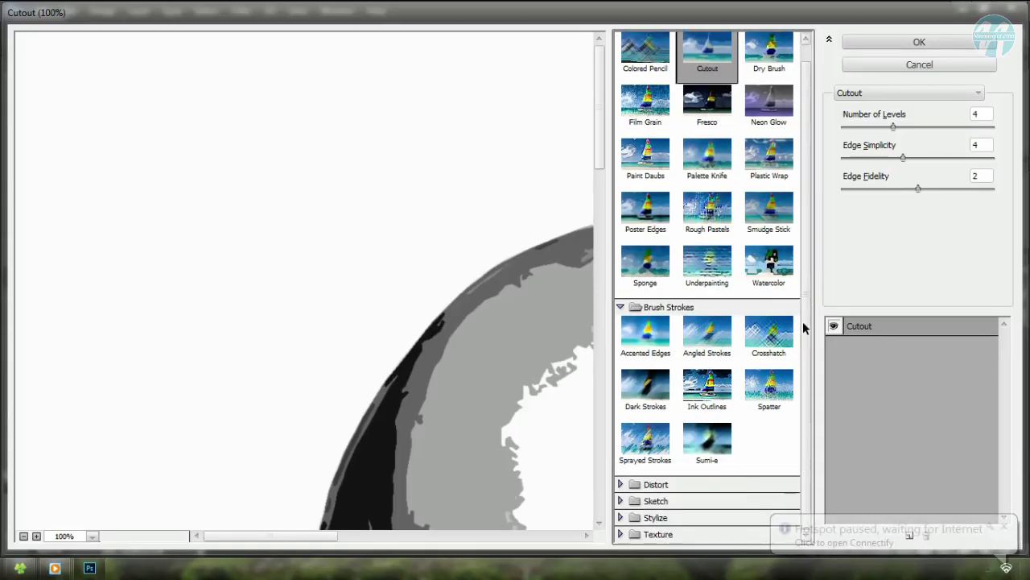
{"action": "left_click", "coordinate": [727, 485]}
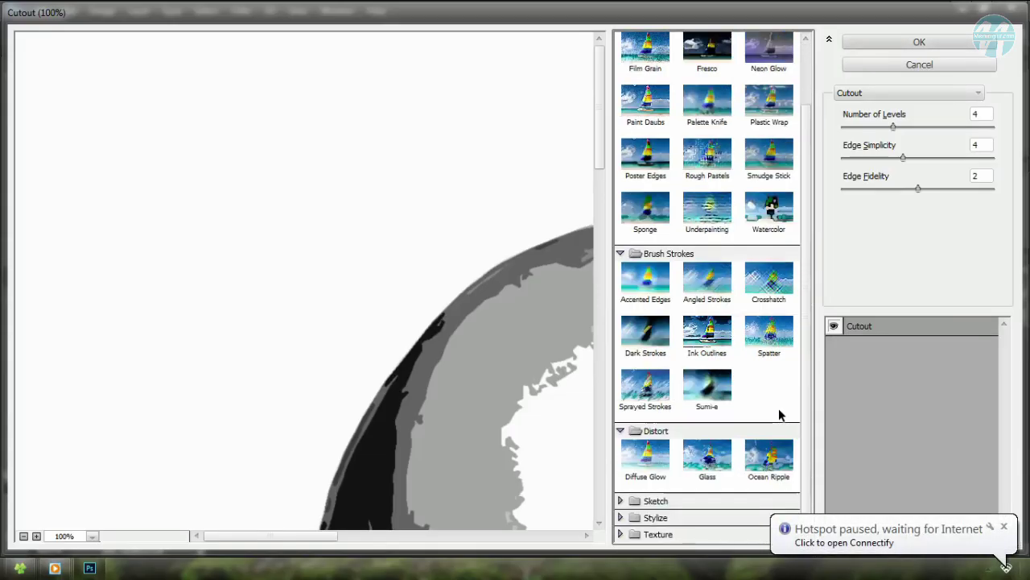
{"action": "left_click", "coordinate": [739, 499]}
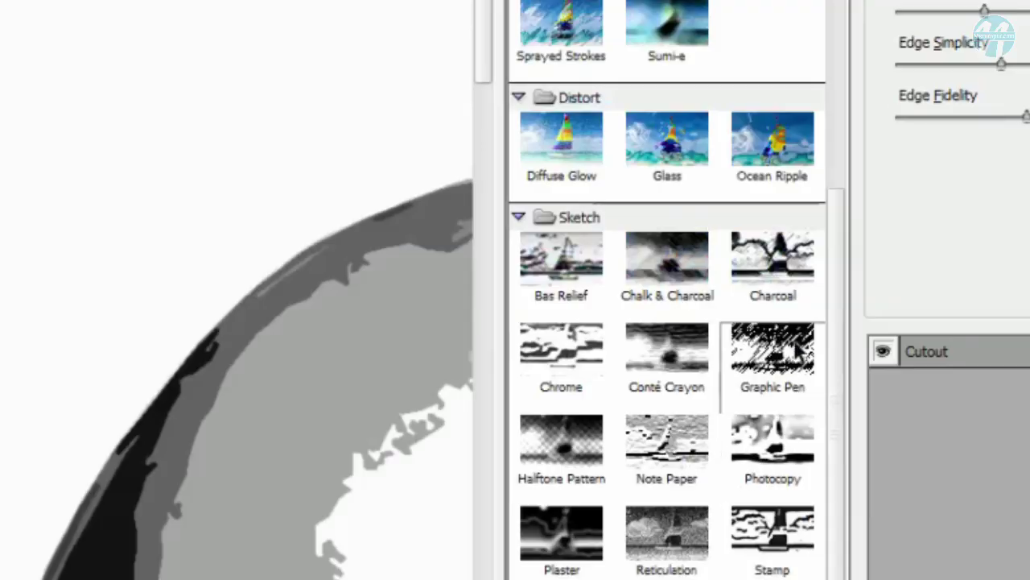
{"action": "left_click", "coordinate": [769, 326]}
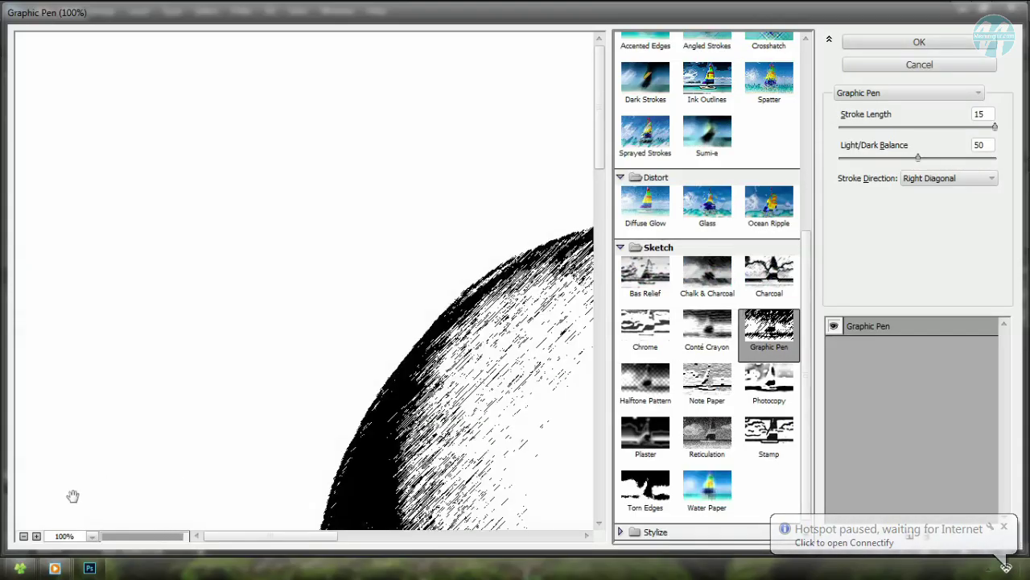
- Tune Graphic Pen to Stroke Length 13, Light/Dark Balance 84, Right Diagonal
{"action": "left_click", "coordinate": [24, 536]}
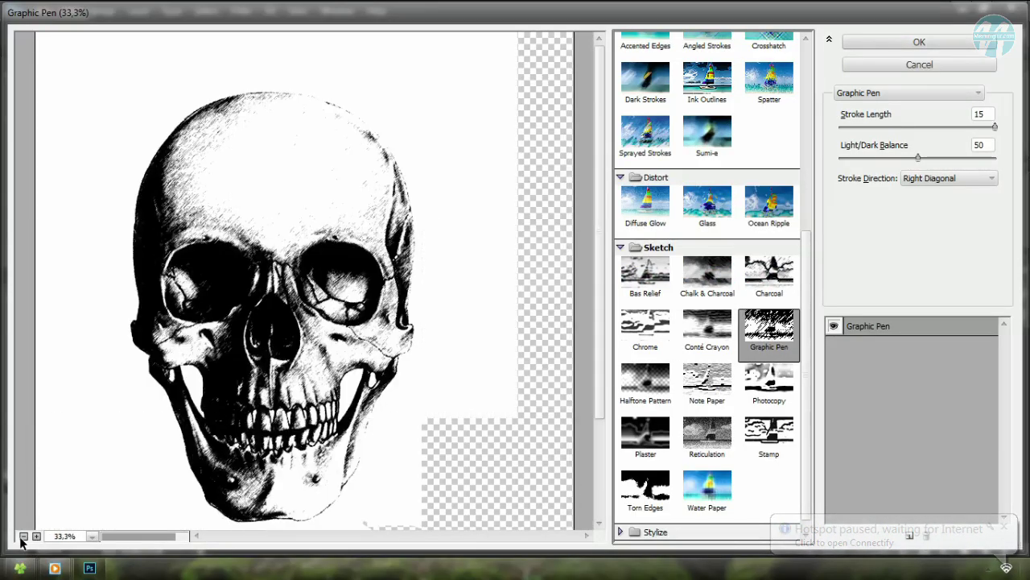
{"action": "left_click", "coordinate": [23, 536]}
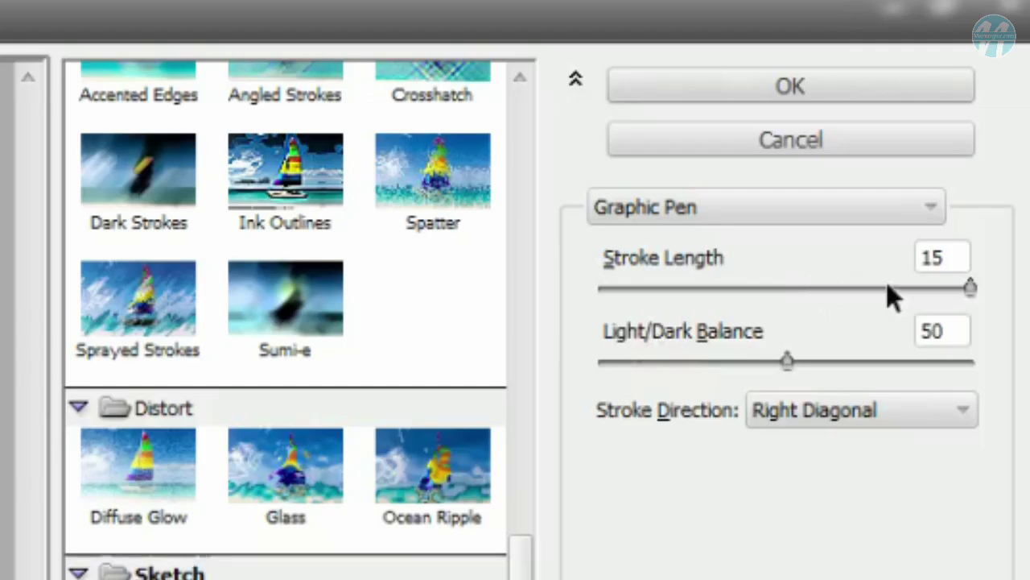
{"action": "left_click_drag", "start_coordinate": [958, 126], "coordinate": [951, 126]}
{"action": "left_click_drag", "start_coordinate": [920, 157], "coordinate": [949, 165]}
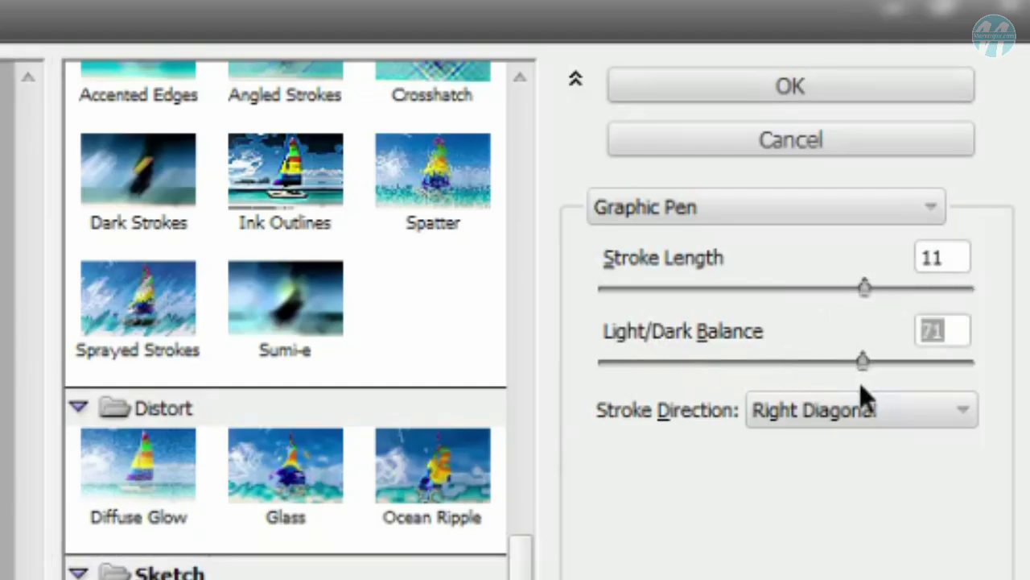
{"action": "left_click_drag", "start_coordinate": [863, 360], "coordinate": [930, 362]}
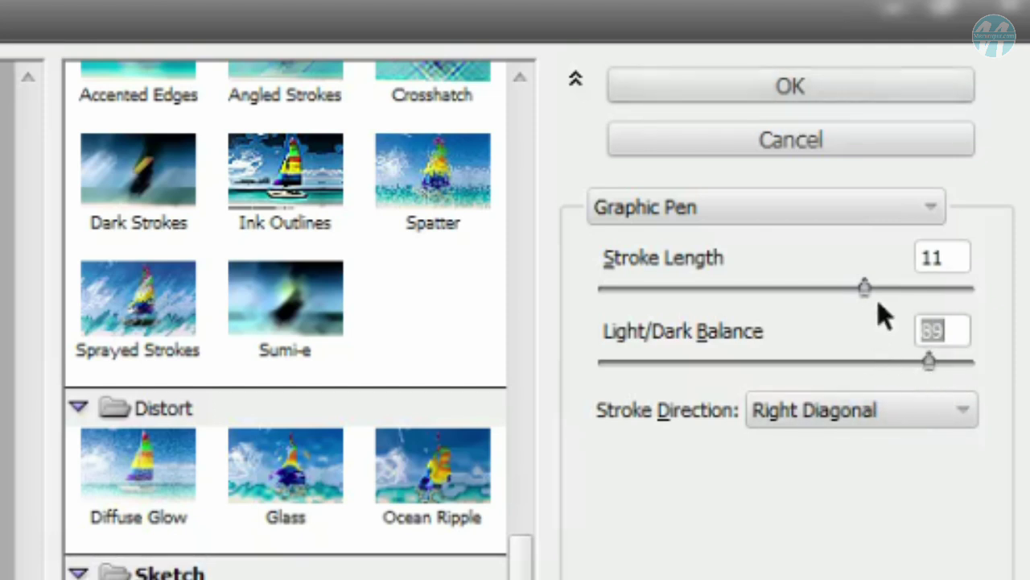
{"action": "left_click", "coordinate": [906, 304]}
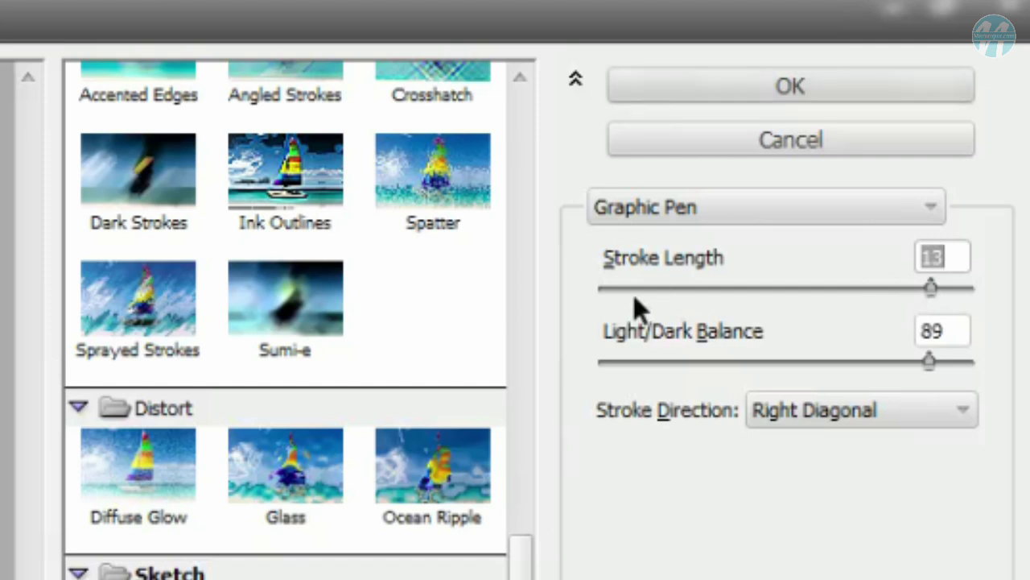
{"action": "left_click_drag", "start_coordinate": [747, 287], "coordinate": [949, 287]}
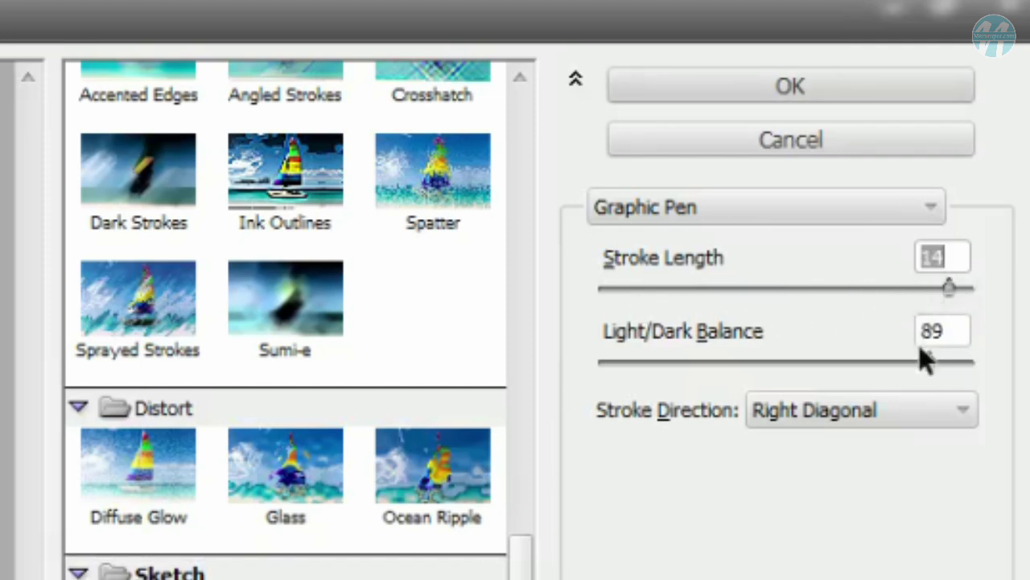
{"action": "left_click_drag", "start_coordinate": [929, 361], "coordinate": [864, 361]}
{"action": "left_click", "coordinate": [850, 409]}
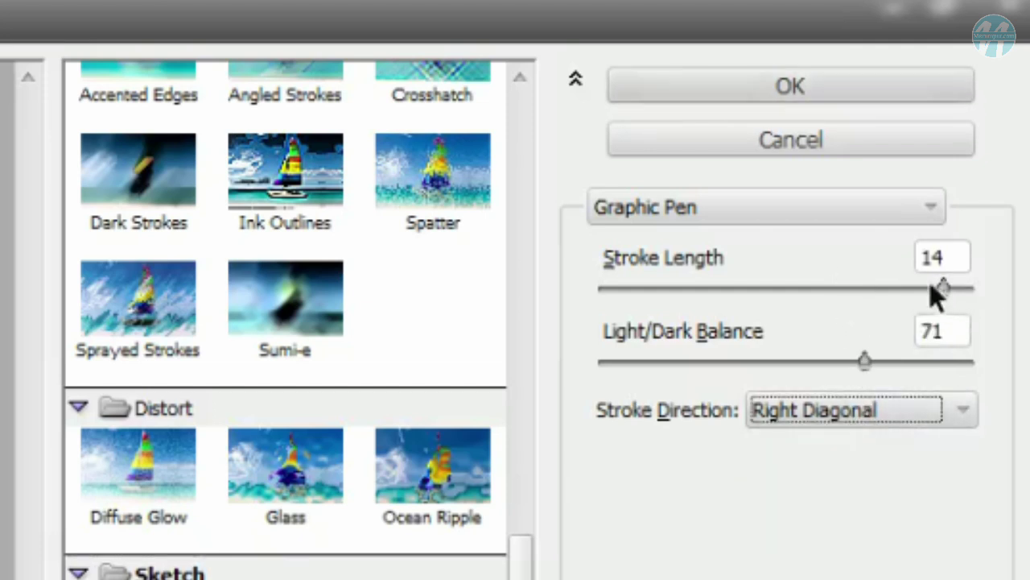
{"action": "mouse_move", "coordinate": [942, 287]}
{"action": "left_mouse_down"}
{"action": "mouse_move", "coordinate": [904, 288]}
{"action": "mouse_move", "coordinate": [928, 302]}
{"action": "left_mouse_up"}
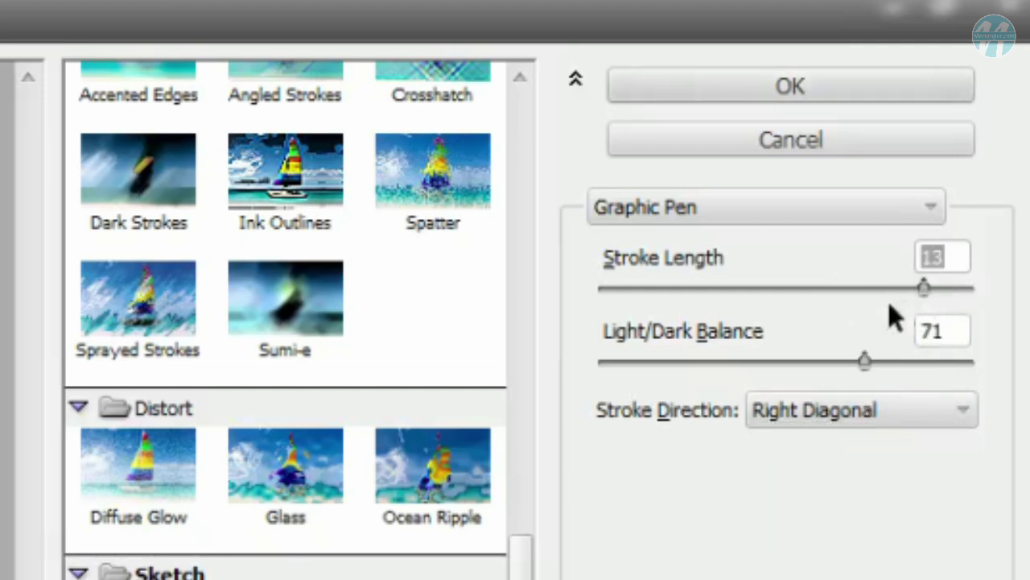
{"action": "left_click_drag", "start_coordinate": [868, 362], "coordinate": [912, 372]}
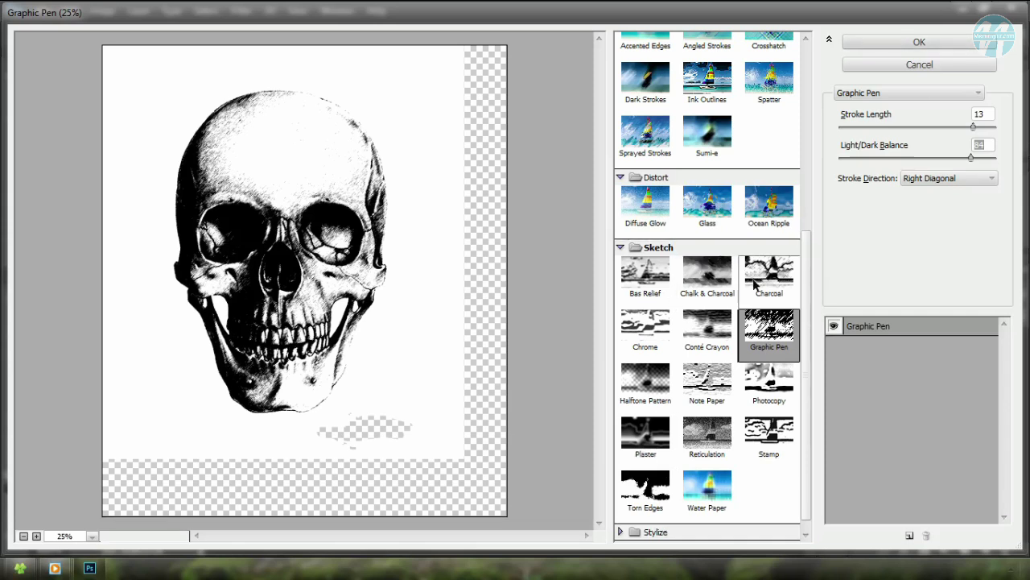
- Apply the Graphic Pen filter and zoom in on the skull
{"action": "scroll", "coordinate": [754, 282], "scroll_direction": "up", "scroll_amount": 1}
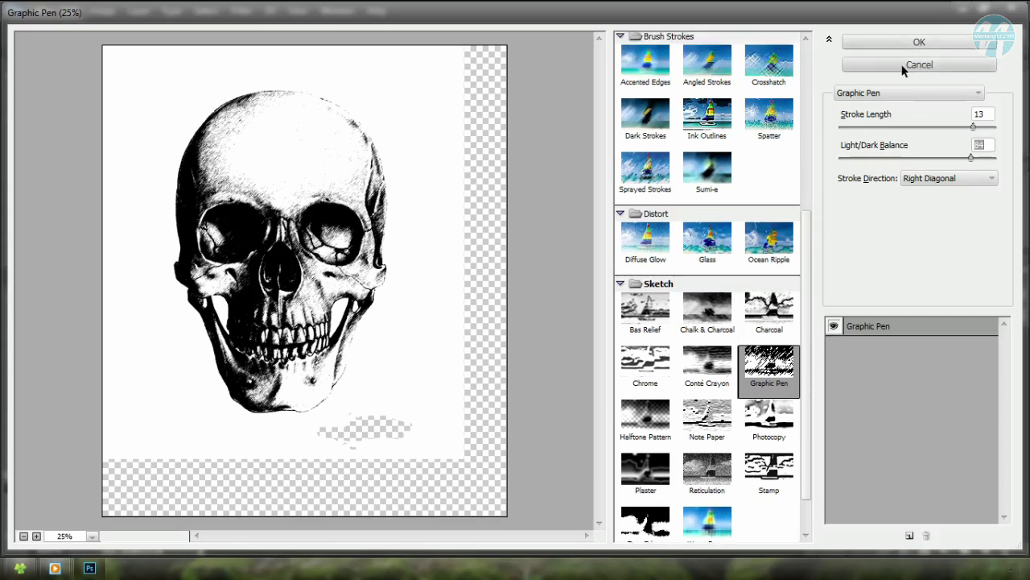
{"action": "left_click", "coordinate": [902, 46]}
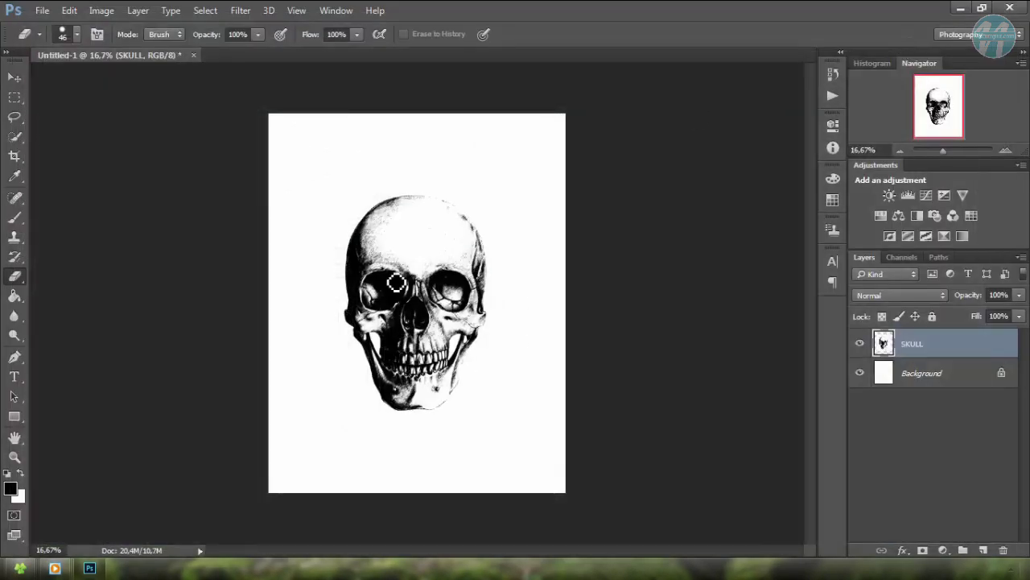
{"action": "key", "text": "z"}
{"action": "left_click", "coordinate": [413, 322], "text": "alt"}
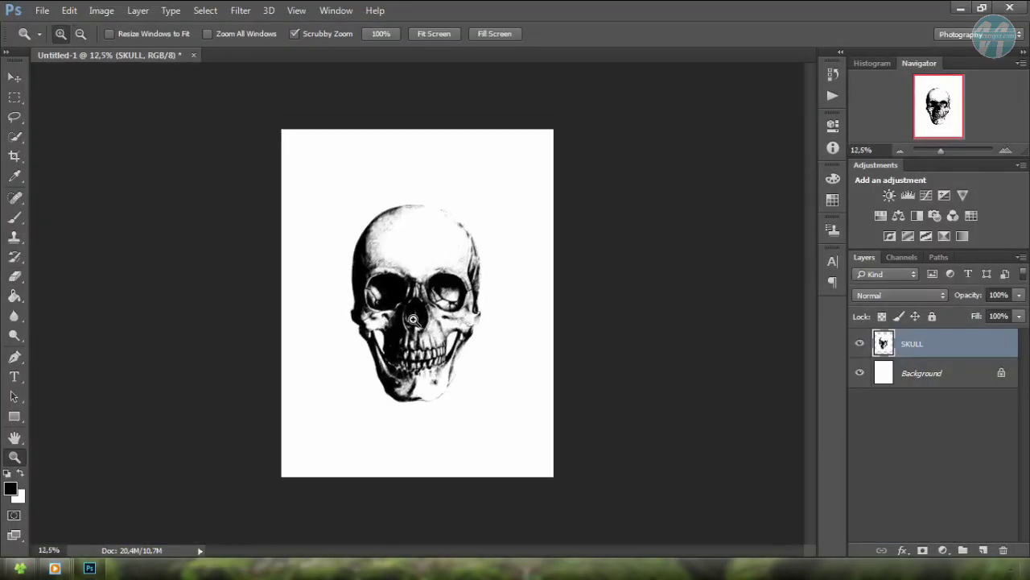
{"action": "left_click", "coordinate": [413, 319]}
{"action": "left_click", "coordinate": [413, 320]}
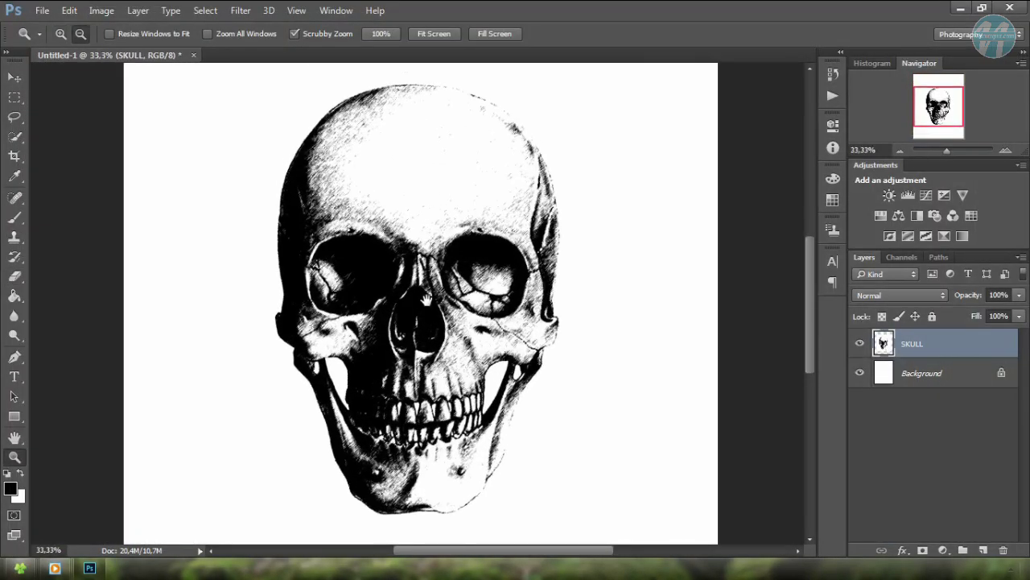
{"action": "left_click", "coordinate": [241, 11]}
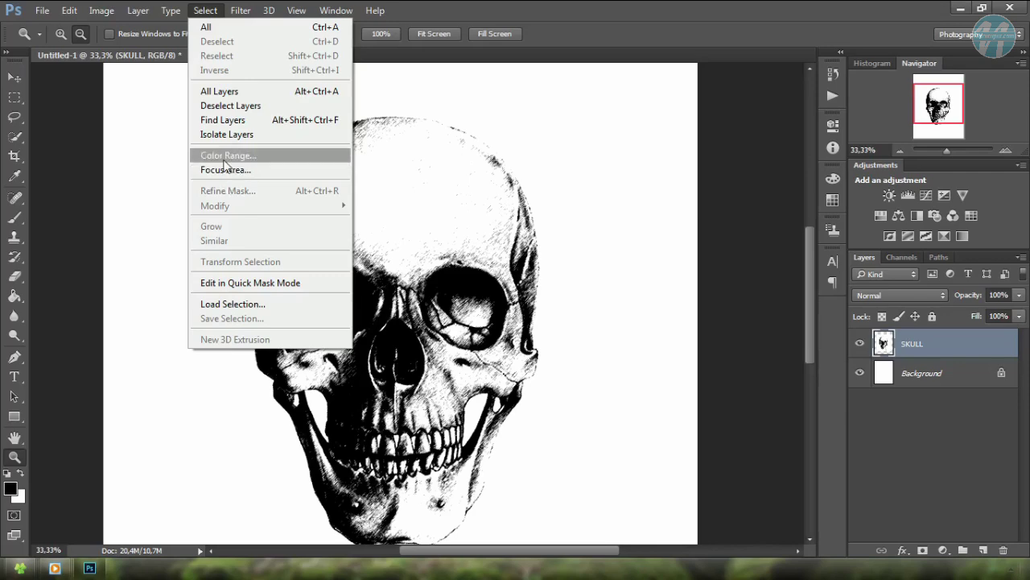
- Select the white areas with Color Range at Fuzziness 40, delete them, and deselect
{"action": "left_click", "coordinate": [226, 156]}
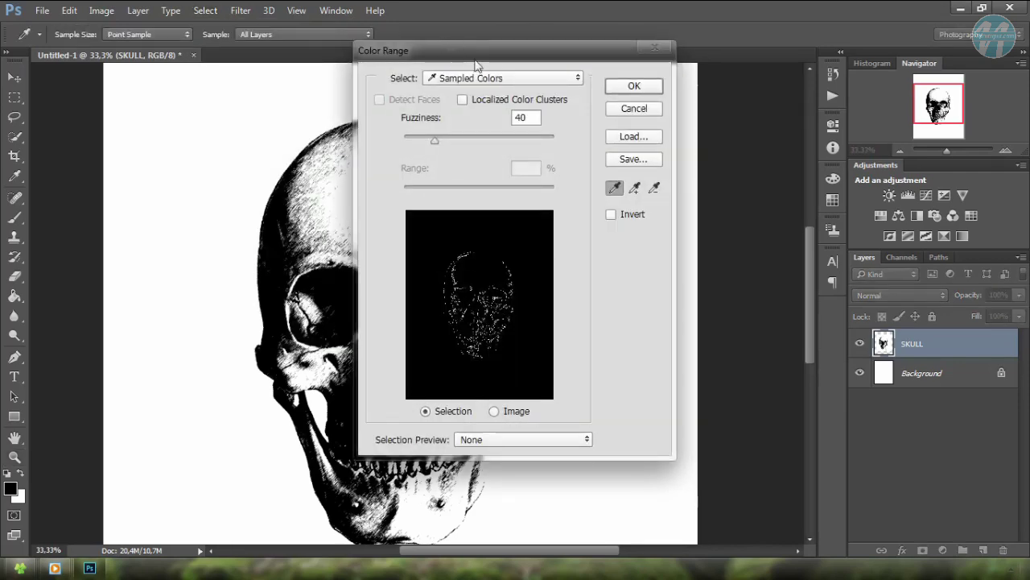
{"action": "left_click_drag", "start_coordinate": [476, 64], "coordinate": [514, 76]}
{"action": "left_click", "coordinate": [352, 201]}
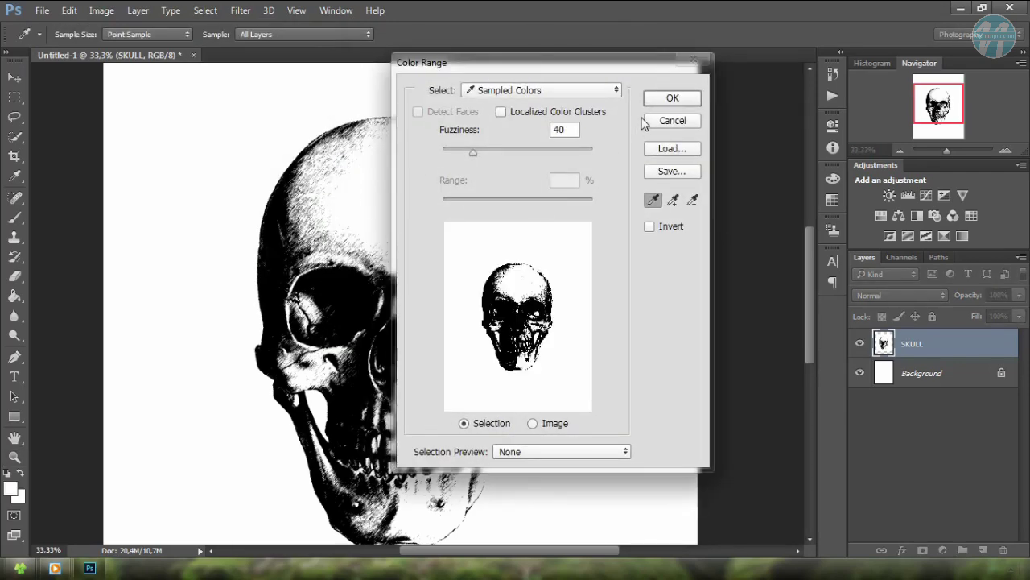
{"action": "left_click", "coordinate": [672, 97]}
{"action": "key", "text": "z"}
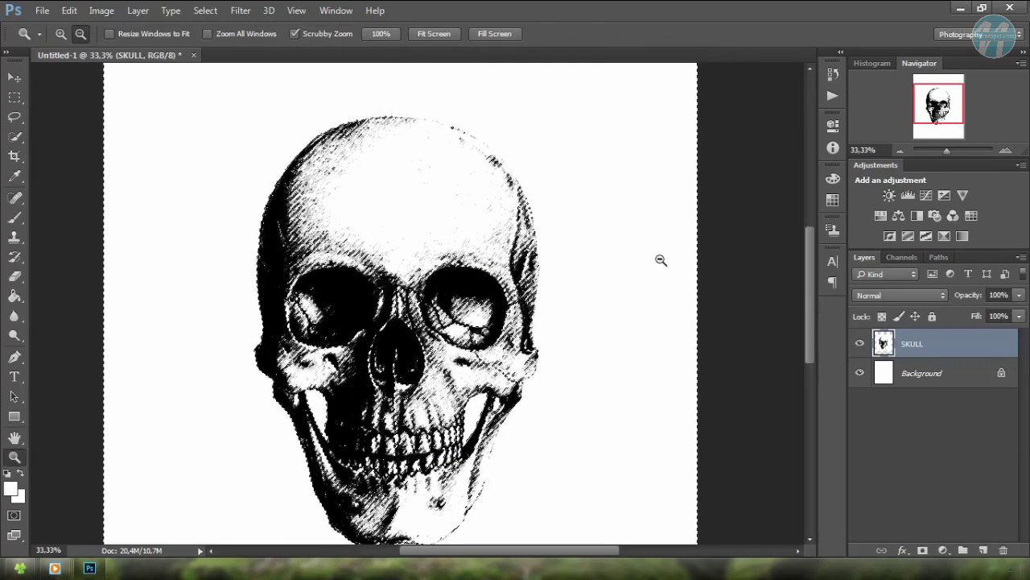
{"action": "key", "text": "Delete"}
{"action": "key", "text": "ctrl+d"}
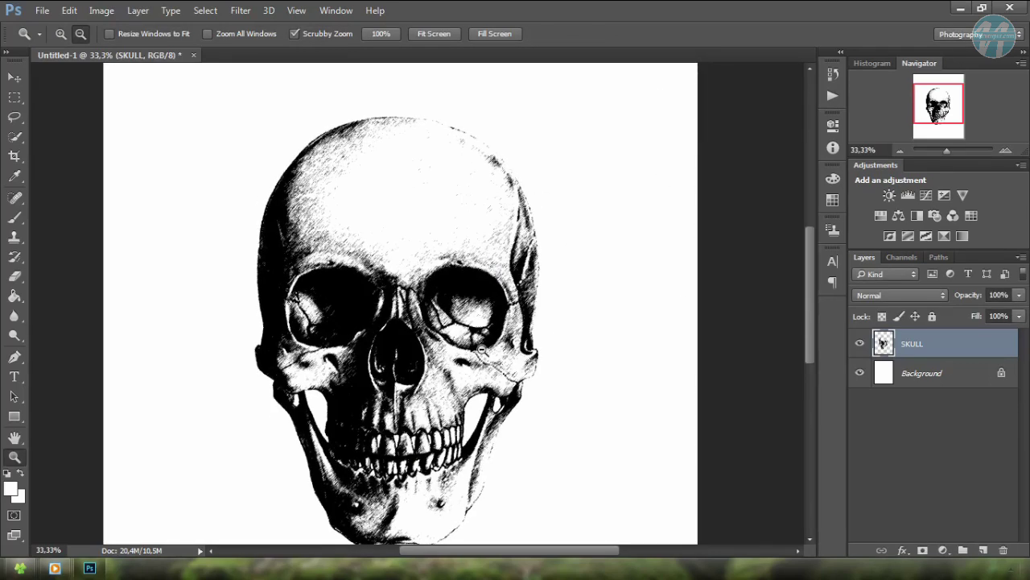
{"action": "left_click_drag", "start_coordinate": [947, 148], "coordinate": [945, 149]}
{"action": "left_click_drag", "start_coordinate": [436, 402], "coordinate": [445, 403]}
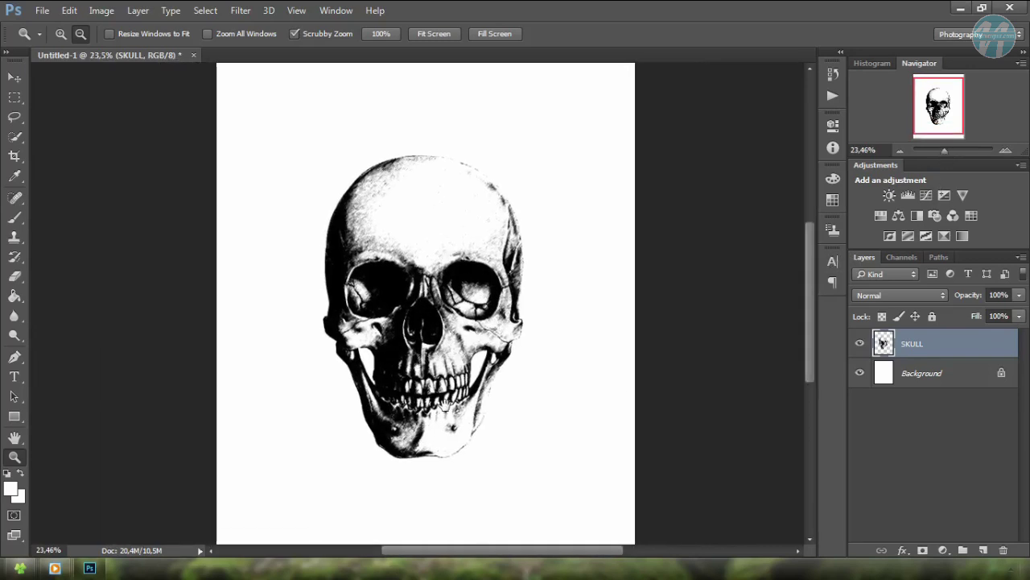
- Fill a thin tall rectangle left of the skull with black on a new layer
{"action": "left_click", "coordinate": [16, 98]}
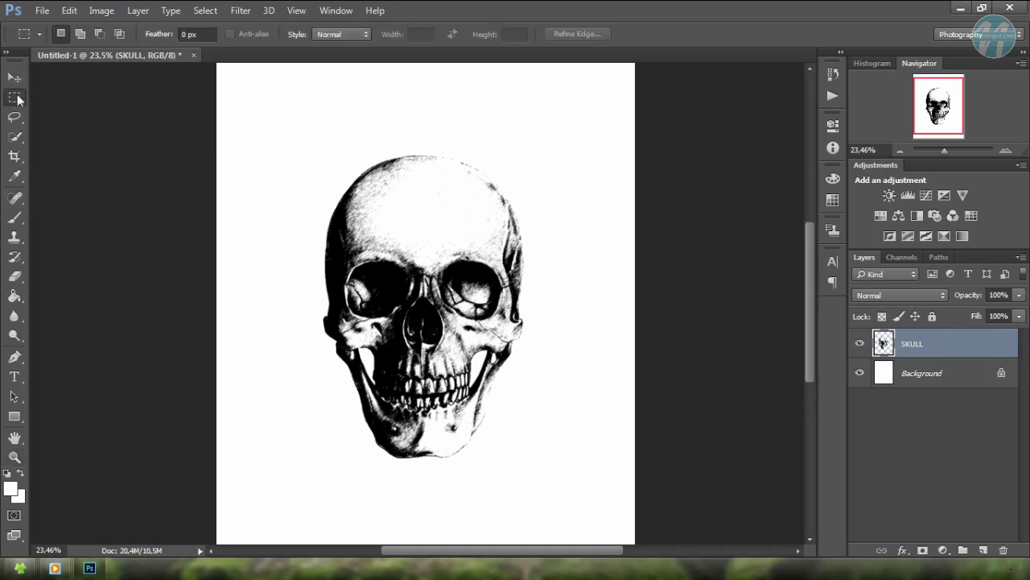
{"action": "left_click_drag", "start_coordinate": [246, 149], "coordinate": [247, 373]}
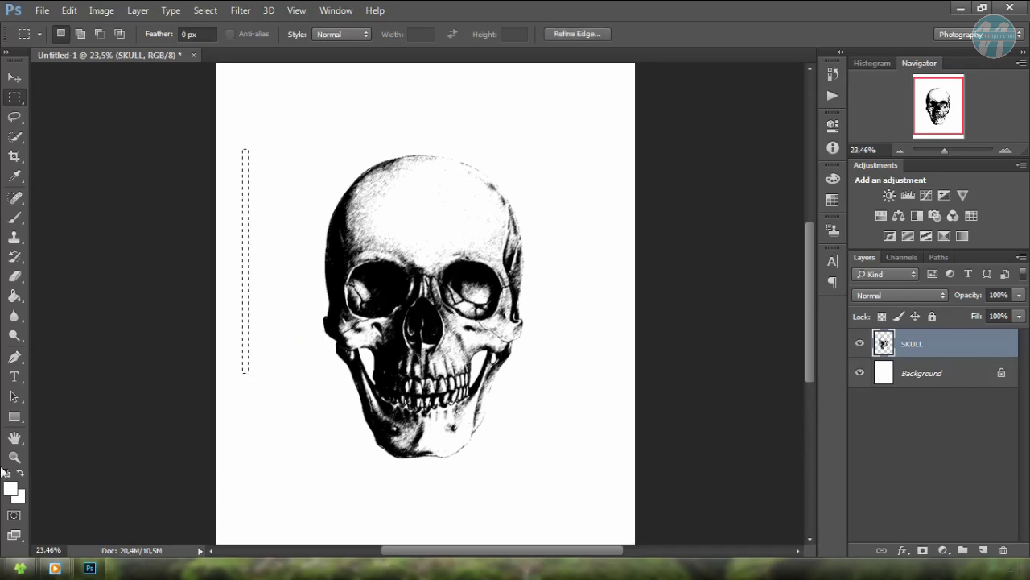
{"action": "left_click", "coordinate": [9, 473]}
{"action": "left_click", "coordinate": [14, 296]}
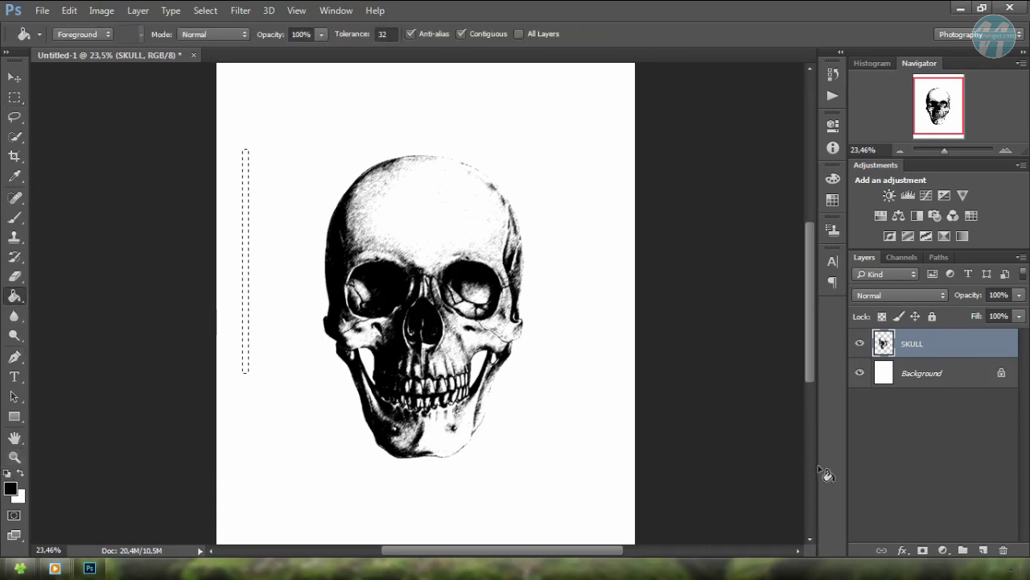
{"action": "left_click", "coordinate": [983, 550]}
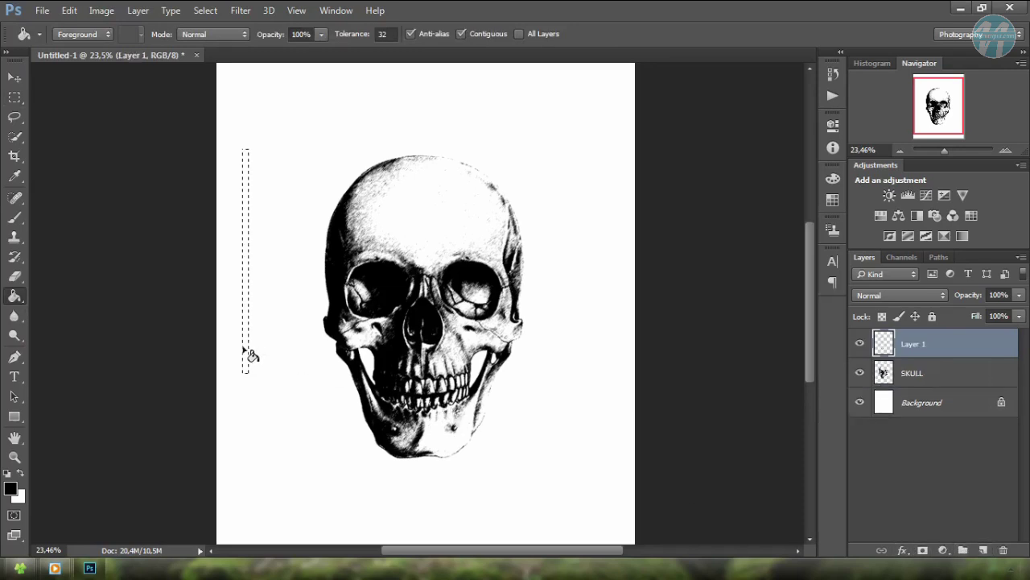
{"action": "left_click", "coordinate": [245, 351]}
{"action": "left_click", "coordinate": [10, 100]}
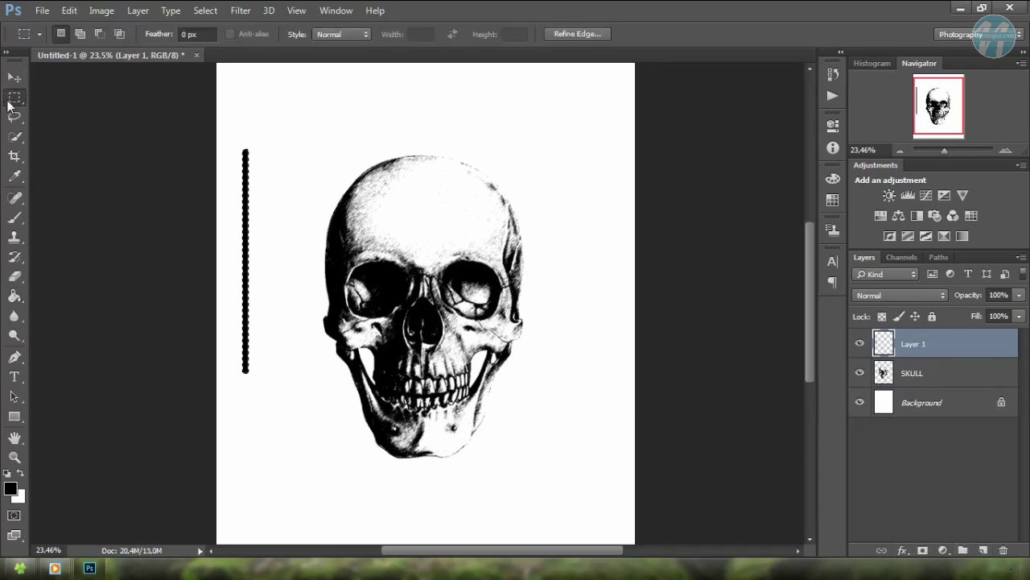
{"action": "key", "text": "ctrl+d"}
- Rotate the black bar to 25 degrees with Free Transform
{"action": "key", "text": "ctrl+t"}
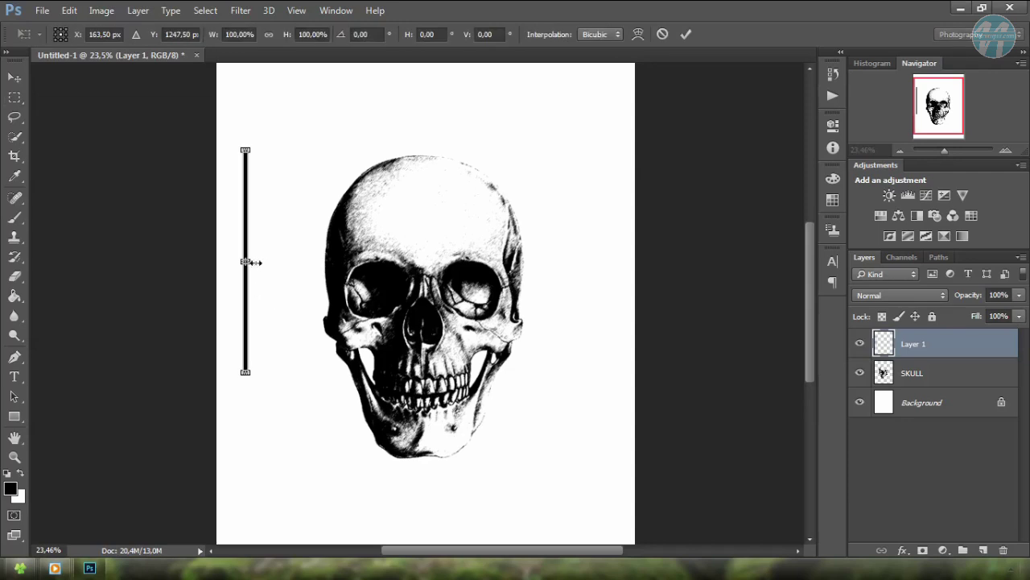
{"action": "left_click_drag", "start_coordinate": [248, 261], "coordinate": [248, 260]}
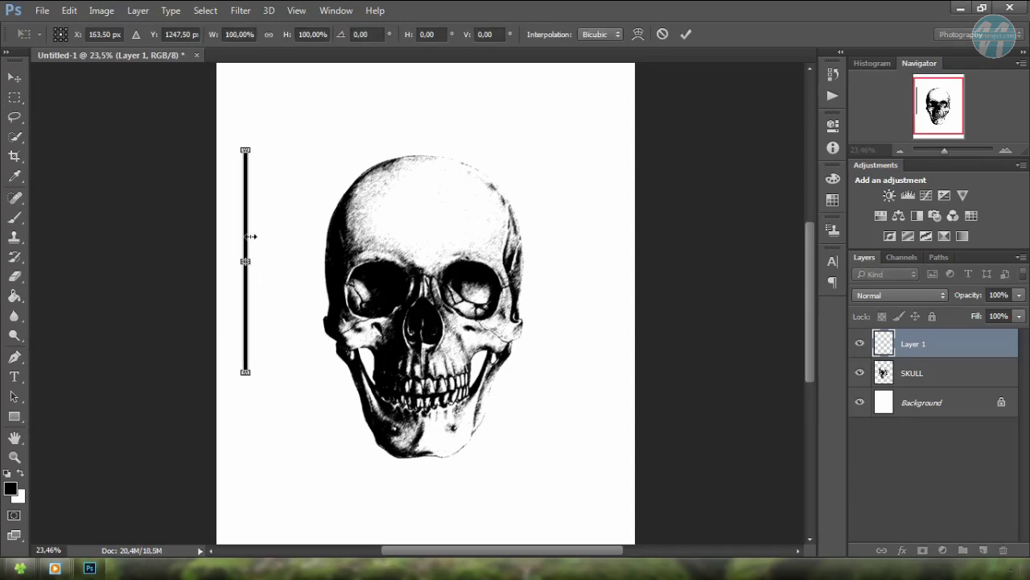
{"action": "key", "text": "Return"}
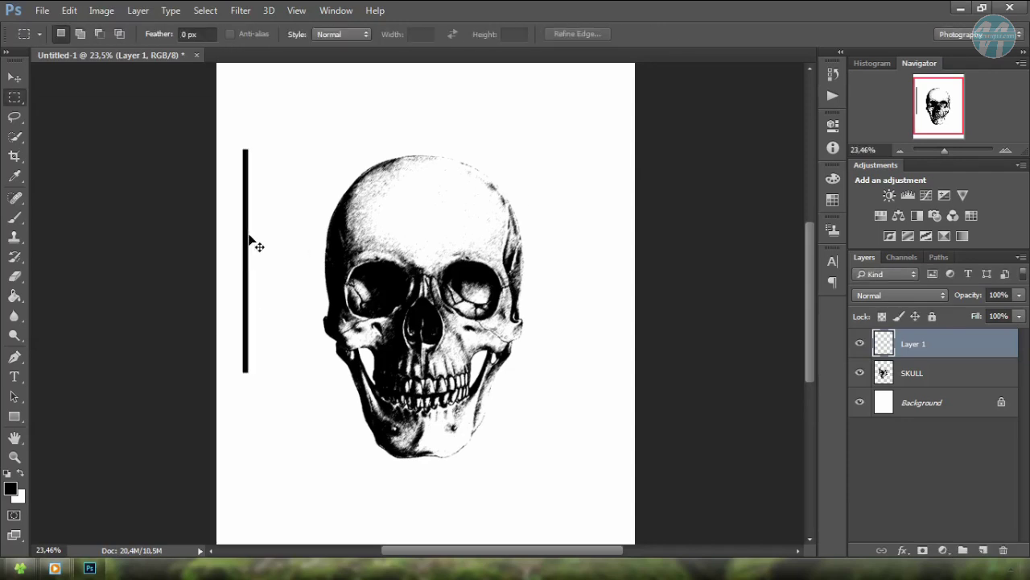
{"action": "key", "text": "ctrl+t"}
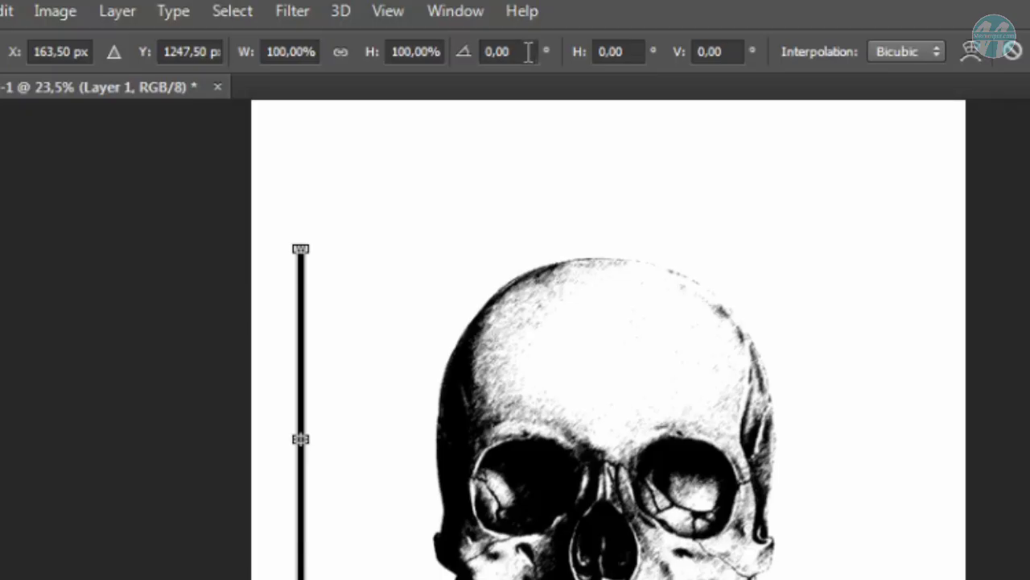
{"action": "double_click", "coordinate": [371, 34]}
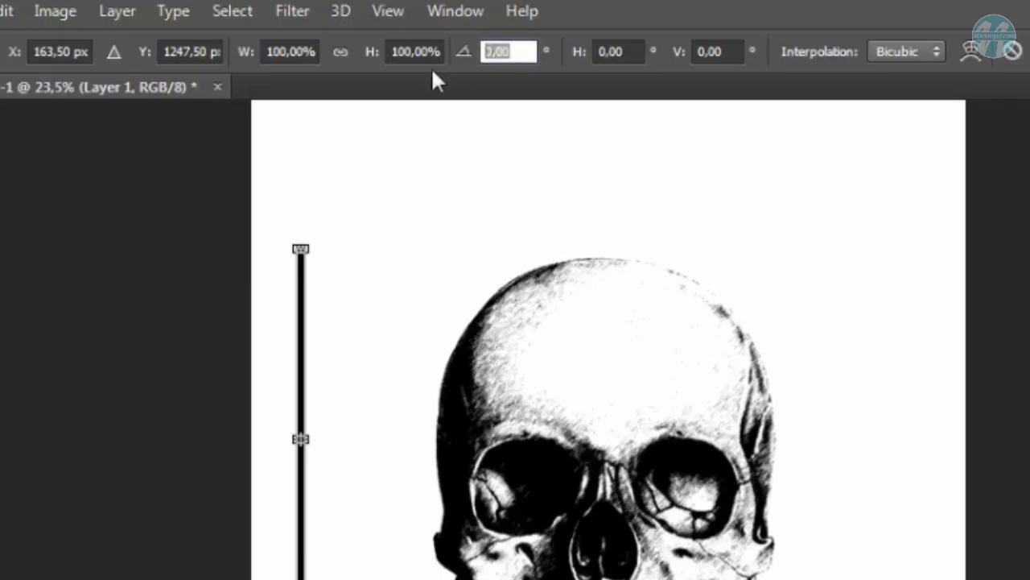
{"action": "type", "text": "25"}
{"action": "key", "text": "Return"}
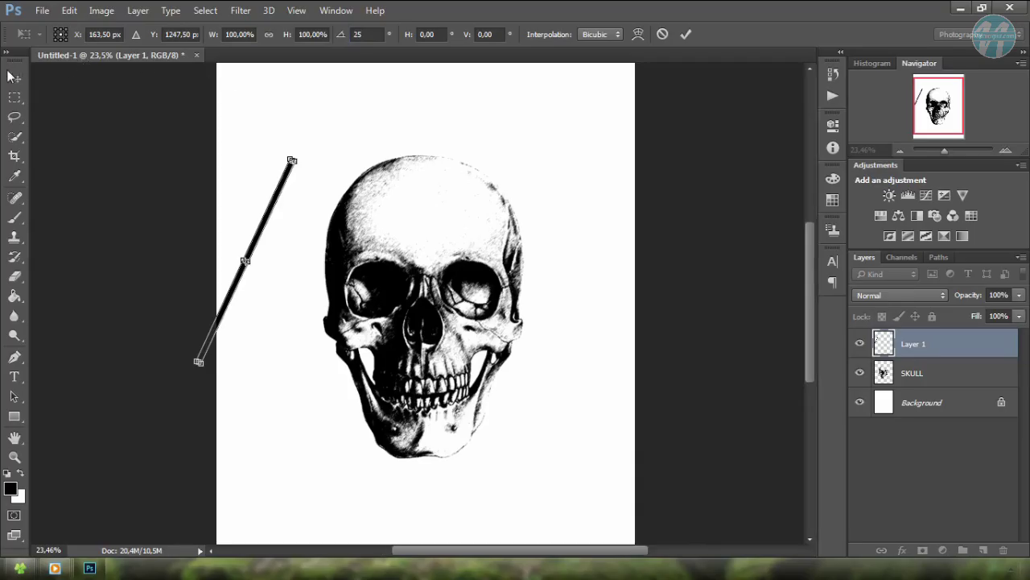
- Commit the rotation and move the tilted bar down over the skull's jaw
{"action": "left_click", "coordinate": [14, 76]}
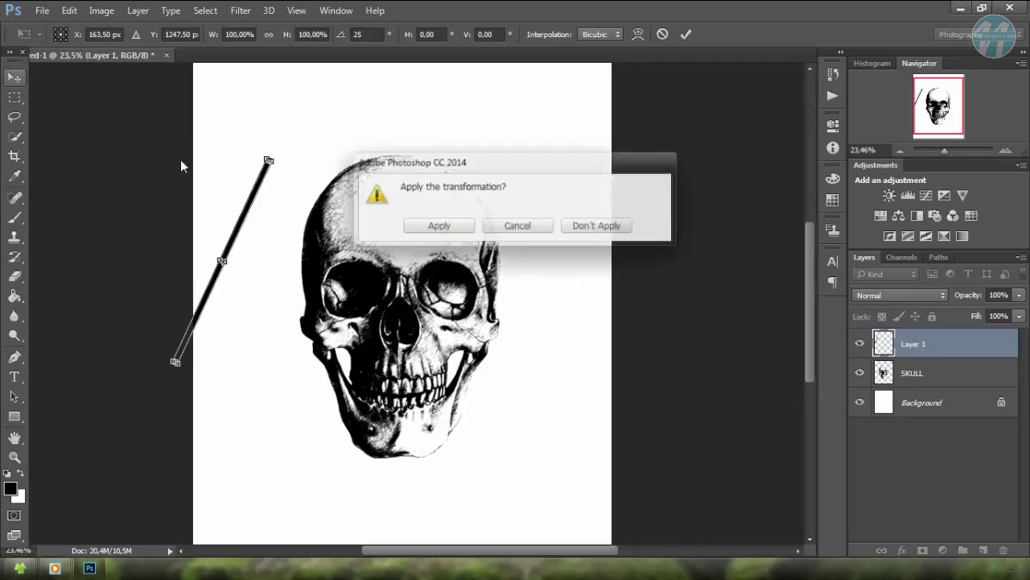
{"action": "left_click", "coordinate": [442, 228]}
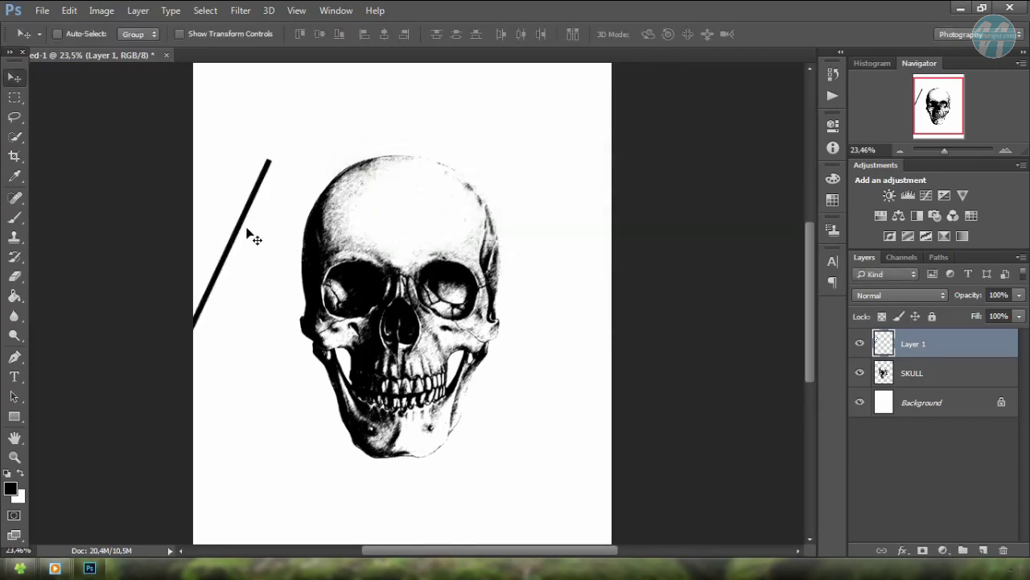
{"action": "left_click_drag", "start_coordinate": [250, 234], "coordinate": [379, 380]}
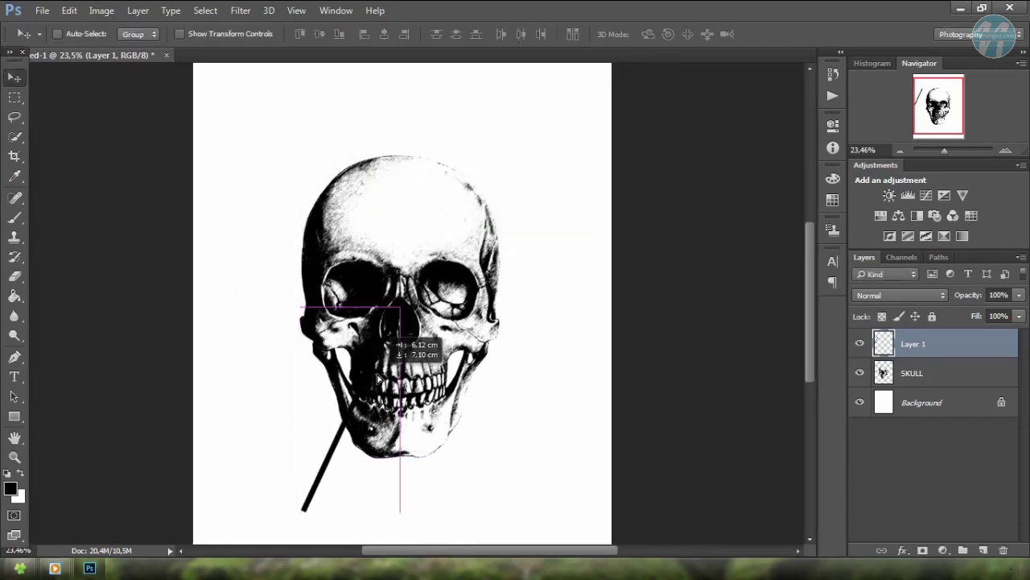
{"action": "left_click_drag", "start_coordinate": [378, 375], "coordinate": [379, 379]}
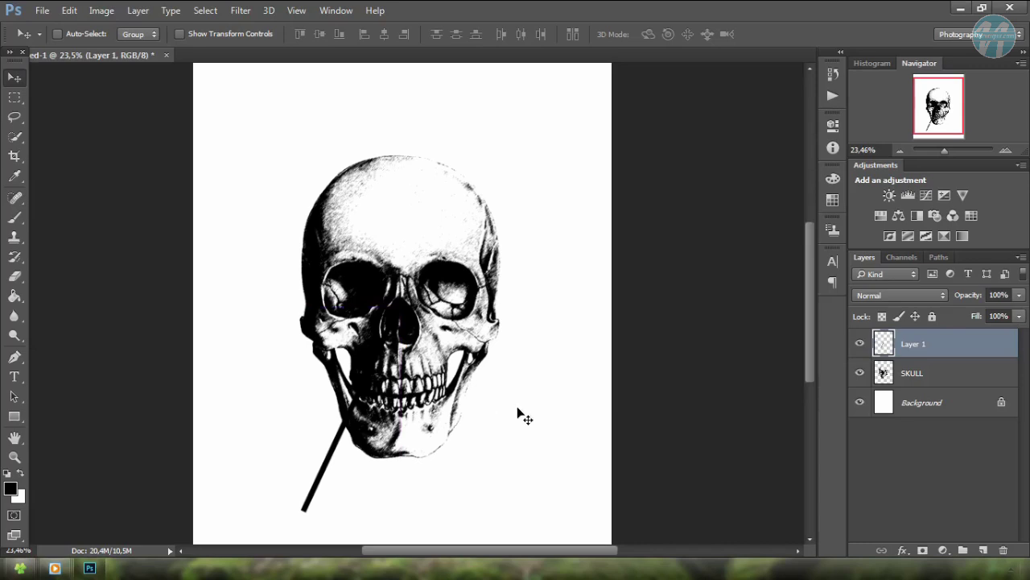
{"action": "key", "text": "ctrl"}
- Duplicate the bar, flip the copy horizontally, shift it right, and hide the SKULL layer
{"action": "key", "text": "ctrl+j"}
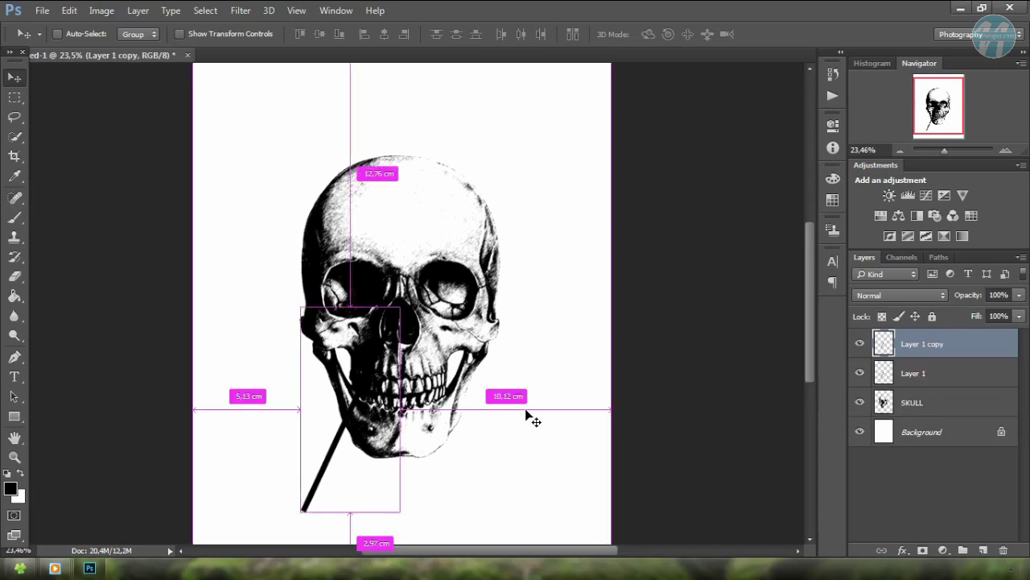
{"action": "key", "text": "ctrl+t"}
{"action": "right_click", "coordinate": [370, 432]}
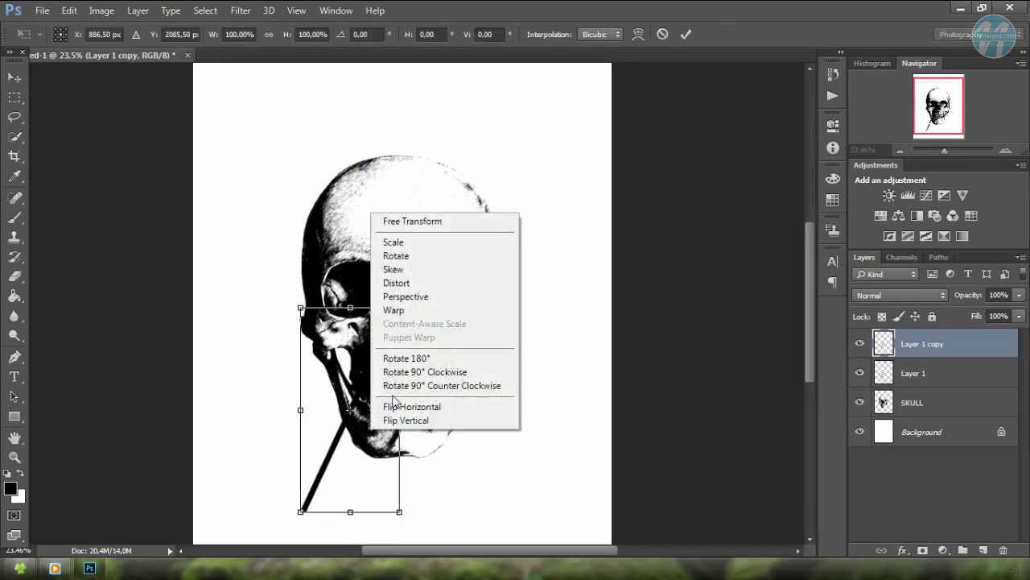
{"action": "left_click", "coordinate": [394, 407]}
{"action": "left_click_drag", "start_coordinate": [366, 441], "coordinate": [452, 445]}
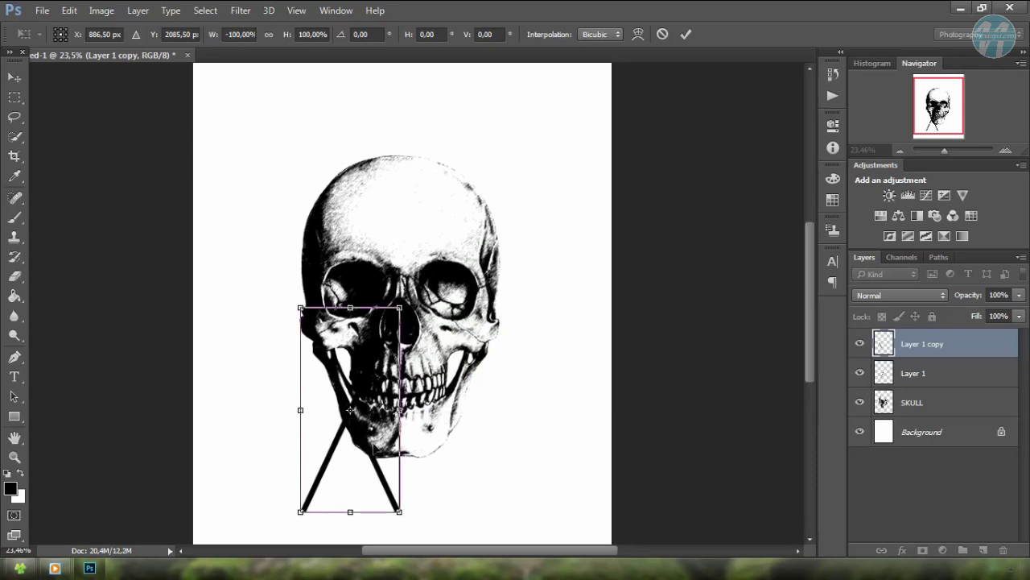
{"action": "left_click_drag", "start_coordinate": [462, 452], "coordinate": [469, 460]}
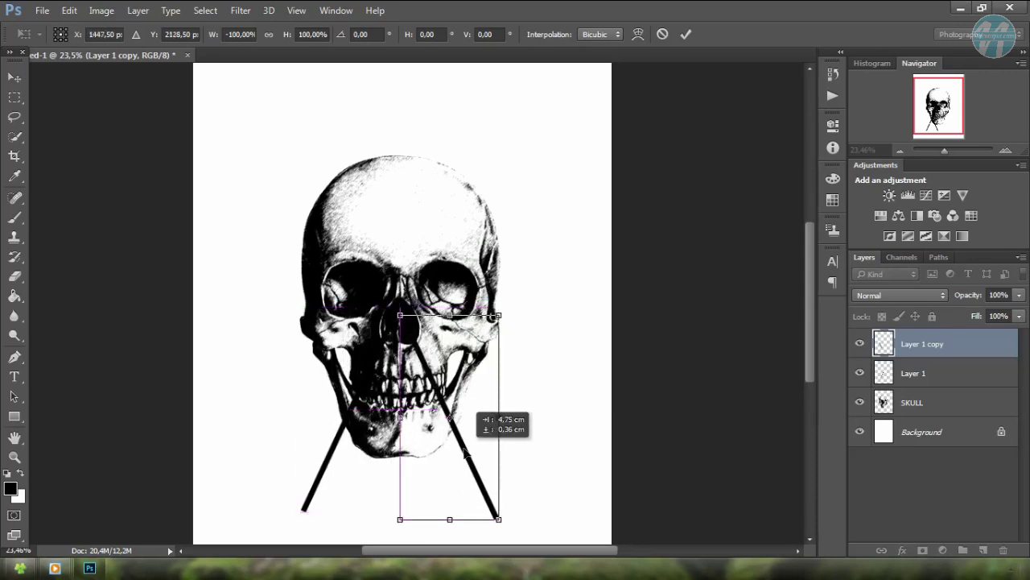
{"action": "key", "text": "Return"}
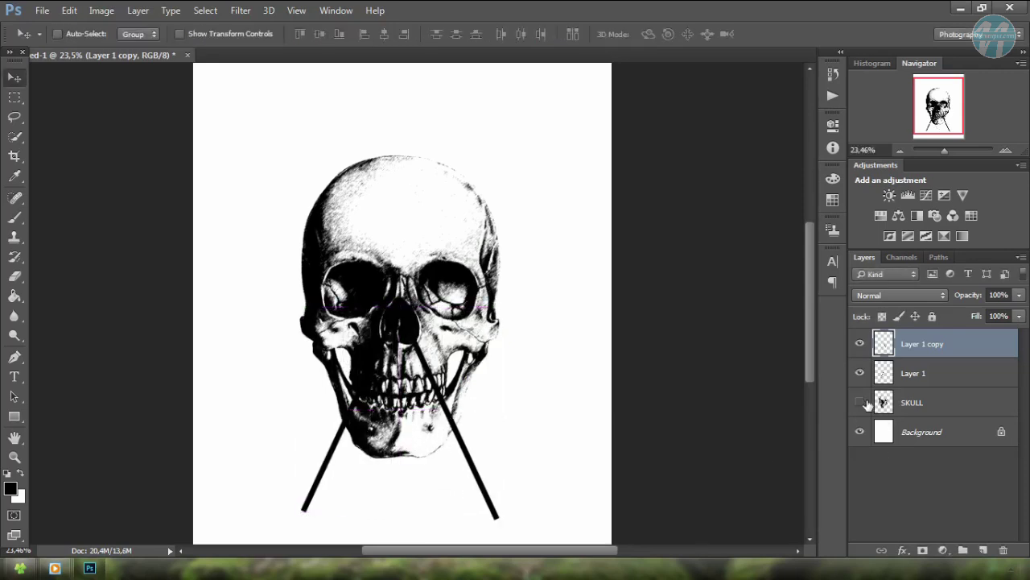
{"action": "left_click", "coordinate": [860, 402]}
{"action": "left_click", "coordinate": [908, 404]}
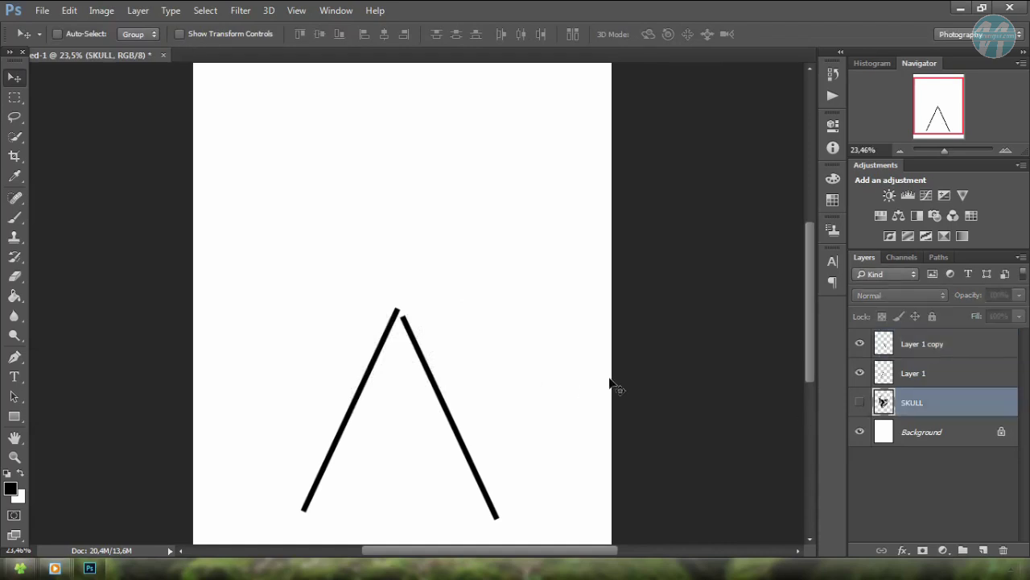
- Nudge Layer 1 copy so its top meets the apex, then merge it with Layer 1
{"action": "left_click", "coordinate": [960, 372]}
{"action": "left_click", "coordinate": [944, 346]}
{"action": "key", "text": "shift+Up"}
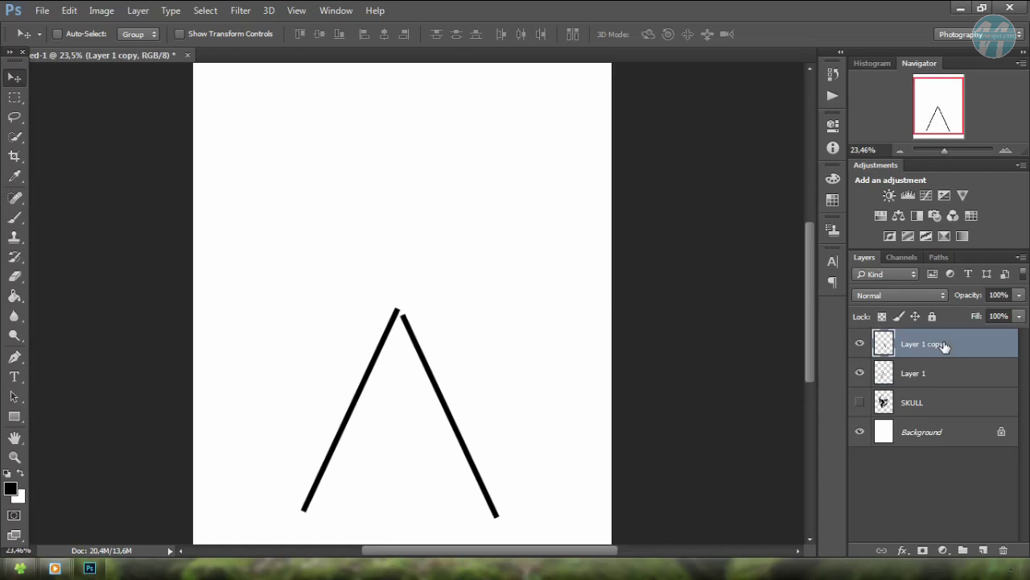
{"action": "key", "text": "shift+Up"}
{"action": "key", "text": "shift+Up"}
{"action": "key", "text": "shift+Up"}
{"action": "key", "text": "shift+Up"}
{"action": "key", "text": "Left"}
{"action": "key", "text": "Left"}
{"action": "key", "text": "Left"}
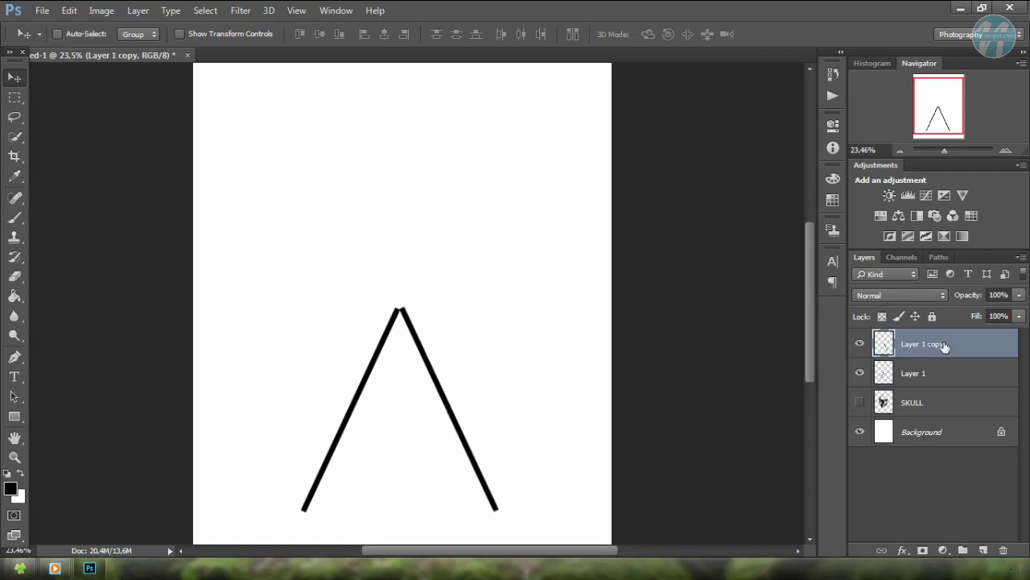
{"action": "key", "text": "Left"}
{"action": "key", "text": "Left"}
{"action": "key", "text": "Left"}
{"action": "key", "text": "Left"}
{"action": "key", "text": "Left"}
{"action": "key", "text": "Left"}
{"action": "key", "text": "Left"}
{"action": "key", "text": "Left"}
{"action": "key", "text": "Left"}
{"action": "key", "text": "Left"}
{"action": "key", "text": "Left"}
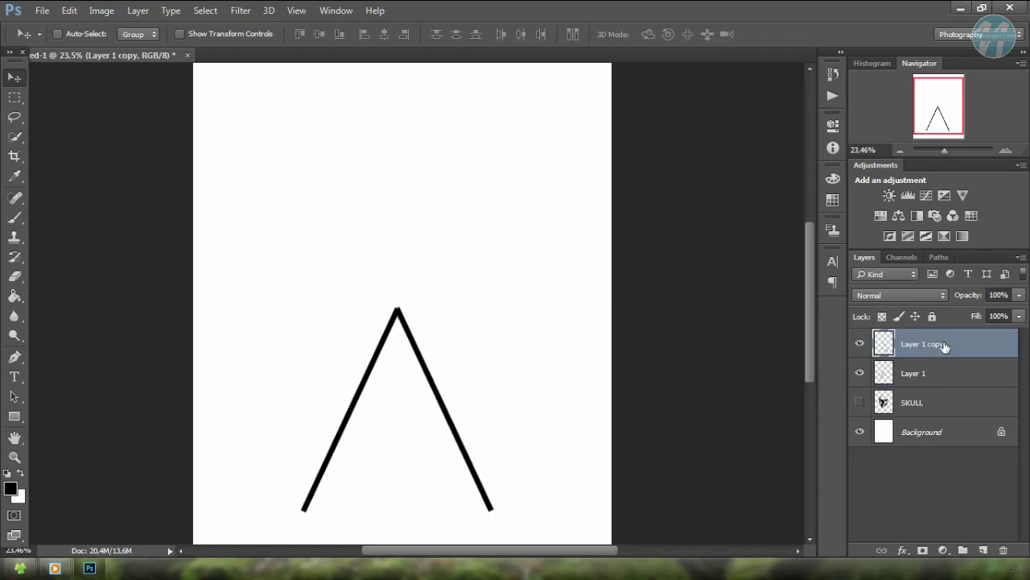
{"action": "key", "text": "Left"}
{"action": "key", "text": "Left"}
{"action": "key", "text": "Left"}
{"action": "key", "text": "Left"}
{"action": "key", "text": "Left"}
{"action": "key", "text": "Left"}
{"action": "key", "text": "Right"}
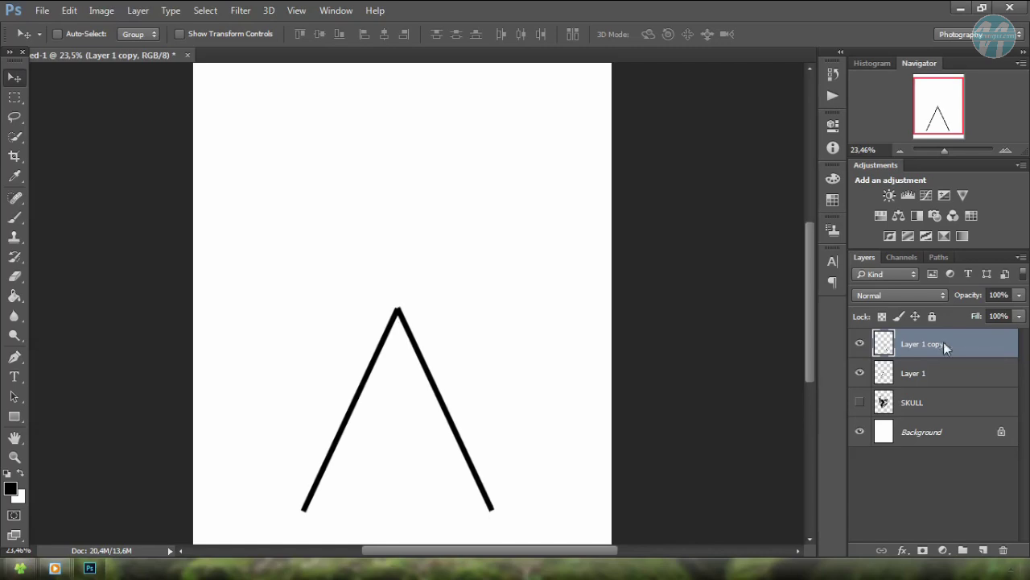
{"action": "key", "text": "Left"}
{"action": "key", "text": "Left"}
{"action": "key", "text": "Left"}
{"action": "key", "text": "Left"}
{"action": "key", "text": "Left"}
{"action": "key", "text": "Left"}
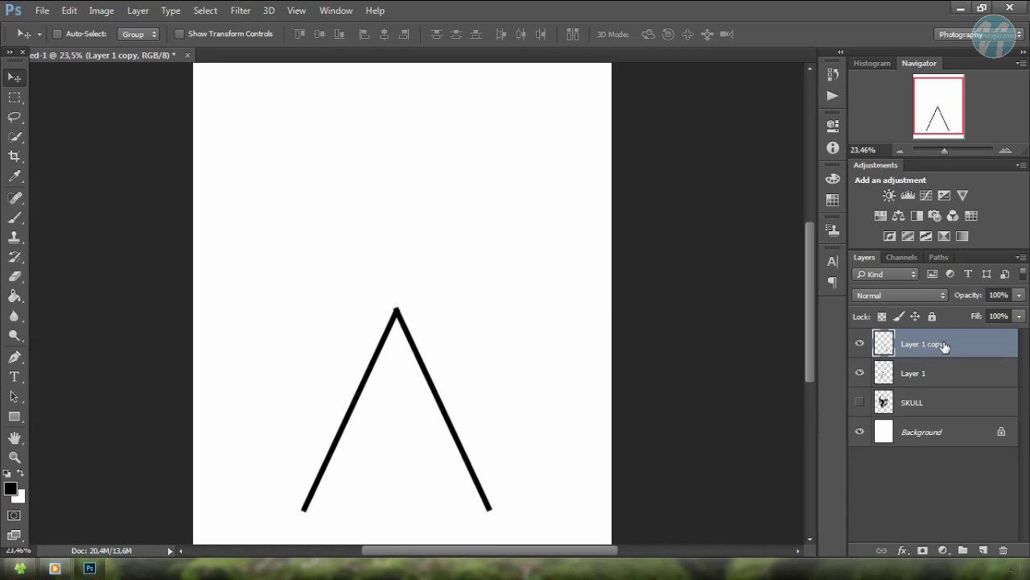
{"action": "key", "text": "Right"}
{"action": "key", "text": "Right"}
{"action": "key", "text": "Right"}
{"action": "key", "text": "Right"}
{"action": "key", "text": "Right"}
{"action": "key", "text": "Right"}
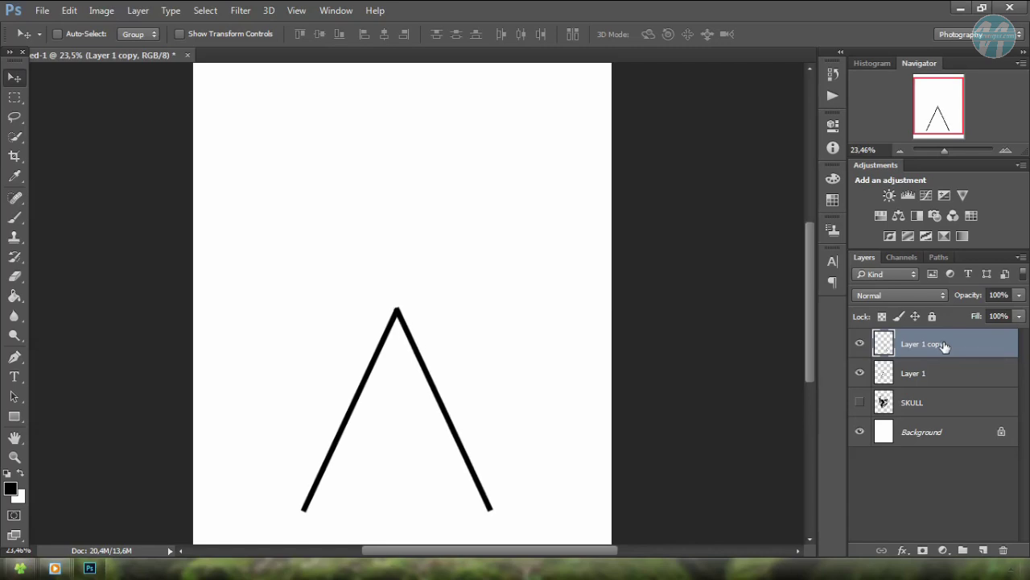
{"action": "key", "text": "Right"}
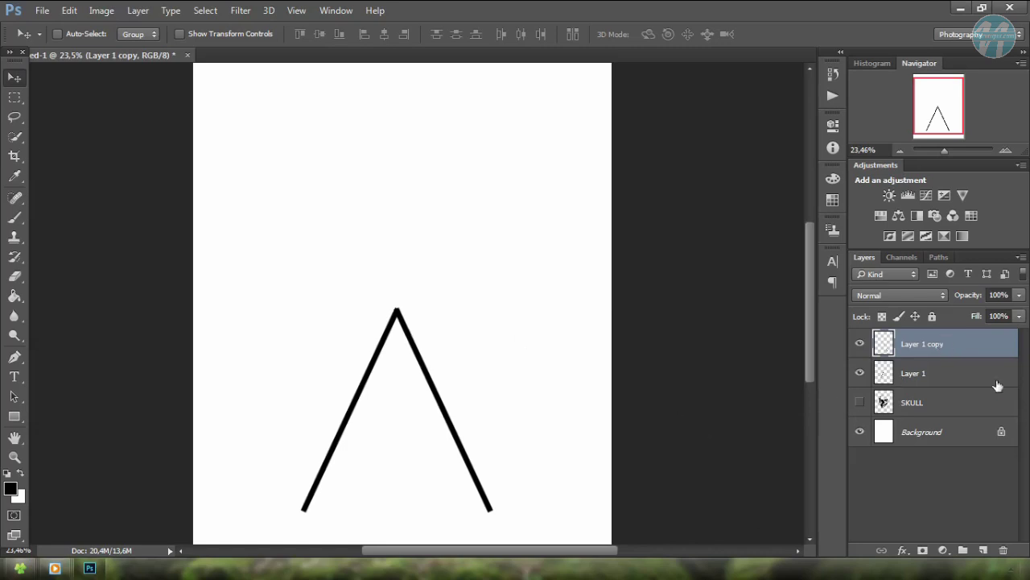
{"action": "left_click", "coordinate": [955, 375], "text": "shift"}
{"action": "key", "text": "ctrl+e"}
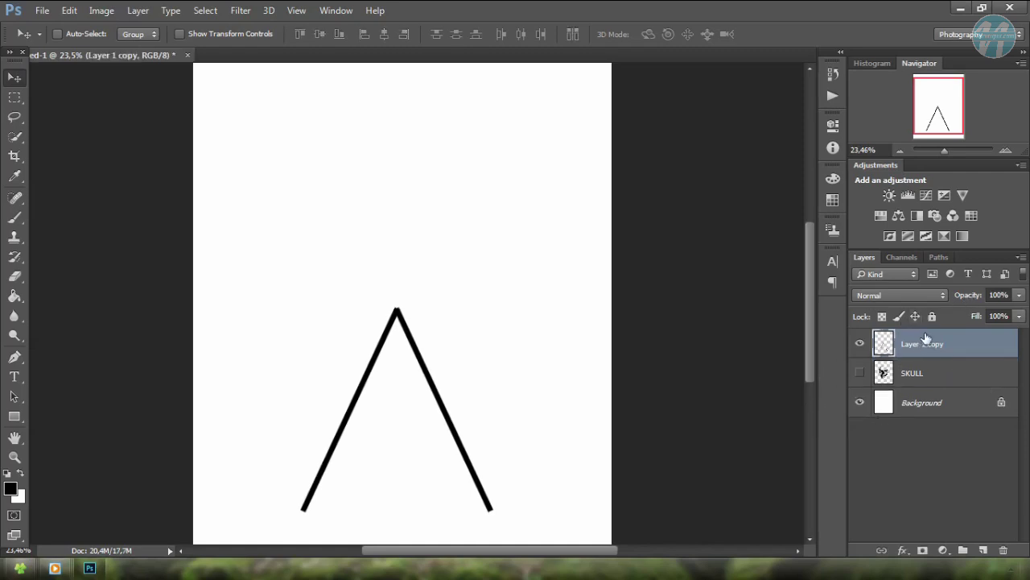
- Duplicate the merged V, flip it vertically, and nudge it up into an X
{"action": "key", "text": "ctrl+j"}
{"action": "key", "text": "ctrl+t"}
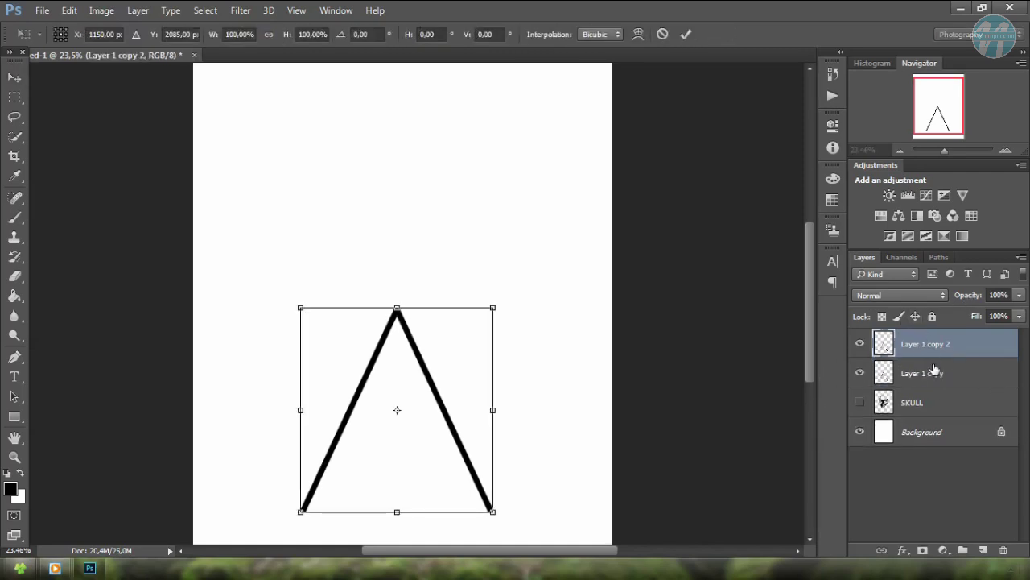
{"action": "right_click", "coordinate": [431, 410]}
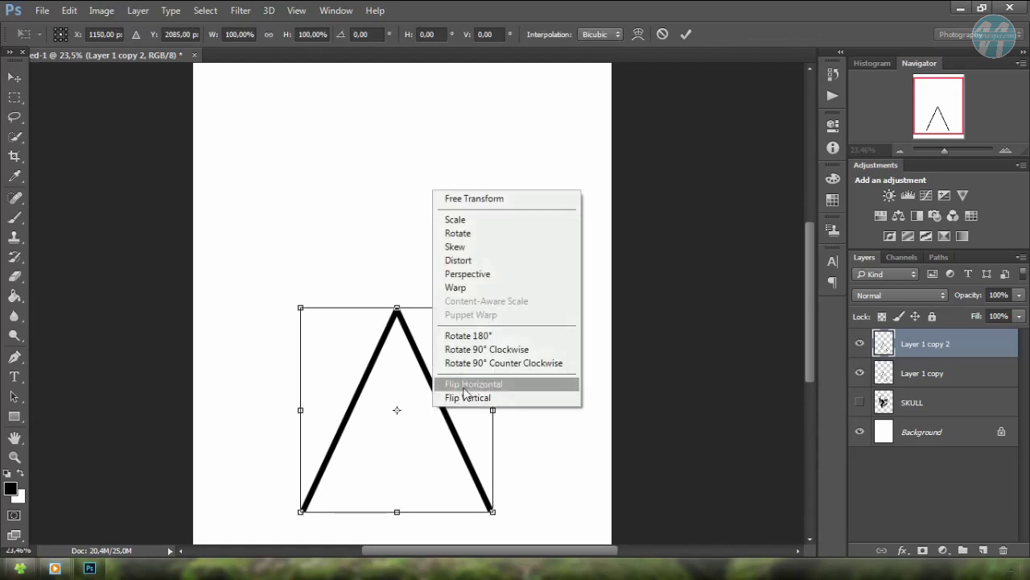
{"action": "left_click", "coordinate": [471, 402]}
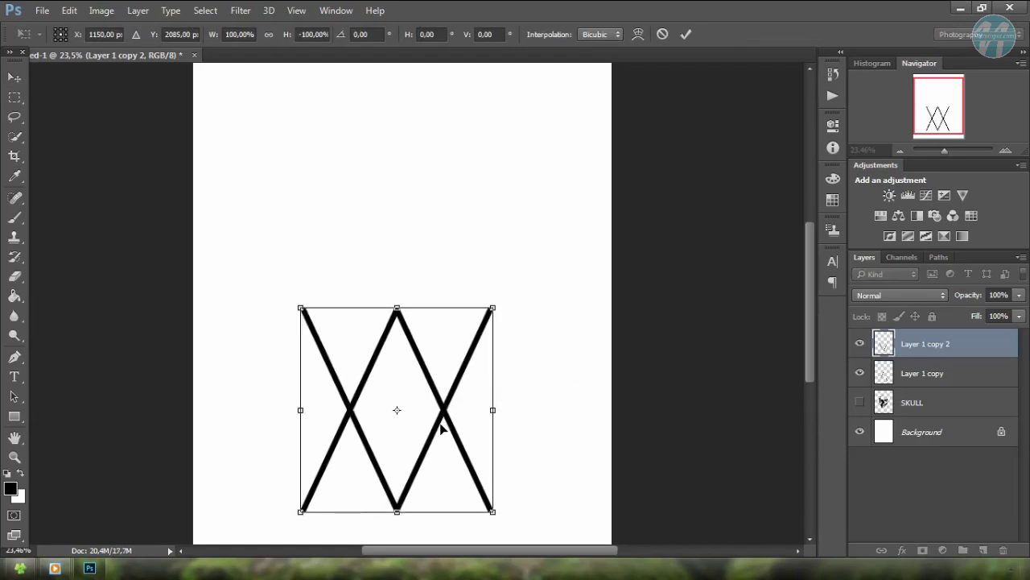
{"action": "key", "text": "Up"}
{"action": "key", "text": "Up"}
{"action": "key", "text": "Up"}
{"action": "key", "text": "Up"}
{"action": "key", "text": "Up"}
{"action": "key", "text": "Up"}
{"action": "key", "text": "Up"}
{"action": "key", "text": "Up"}
{"action": "key", "text": "Up"}
{"action": "key", "text": "Up"}
{"action": "key", "text": "Up"}
{"action": "key", "text": "Up"}
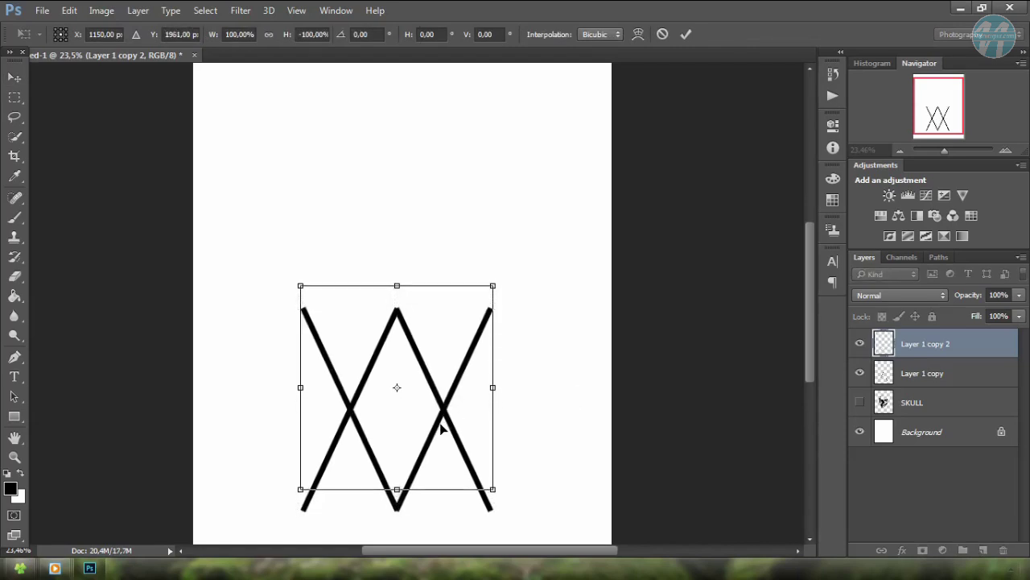
{"action": "key", "text": "Up"}
{"action": "key", "text": "Up"}
{"action": "key", "text": "Up"}
{"action": "key", "text": "Up"}
{"action": "key", "text": "Up"}
{"action": "key", "text": "Up"}
{"action": "key", "text": "Up"}
{"action": "key", "text": "Up"}
{"action": "key", "text": "Up"}
{"action": "key", "text": "Up"}
{"action": "key", "text": "Up"}
{"action": "key", "text": "Up"}
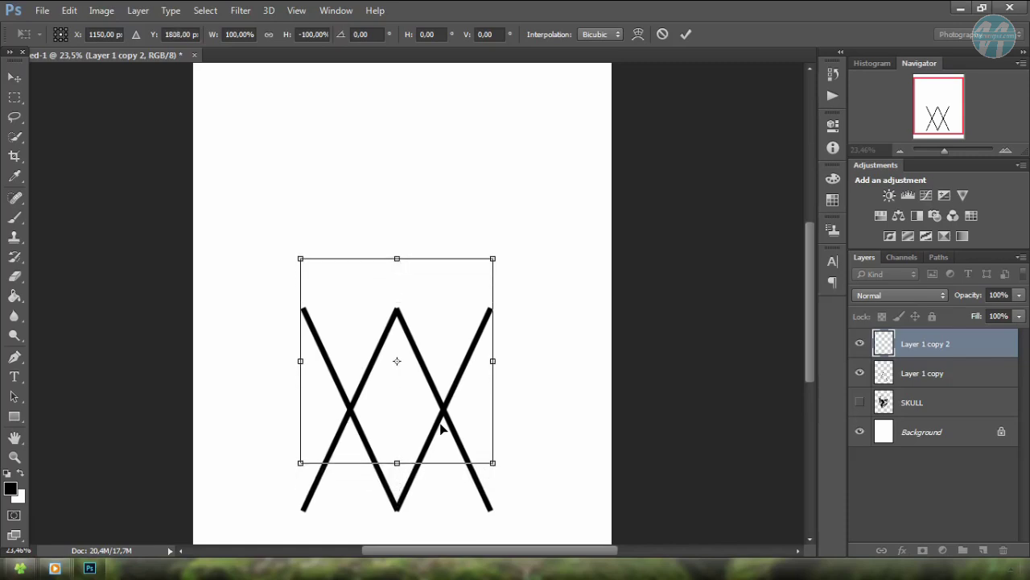
{"action": "key", "text": "Up"}
{"action": "key", "text": "Up"}
{"action": "key", "text": "Up"}
{"action": "key", "text": "Up"}
{"action": "key", "text": "Up"}
{"action": "key", "text": "Up"}
{"action": "key", "text": "Up"}
{"action": "key", "text": "Up"}
{"action": "key", "text": "Up"}
{"action": "key", "text": "Up"}
{"action": "key", "text": "Up"}
{"action": "key", "text": "Up"}
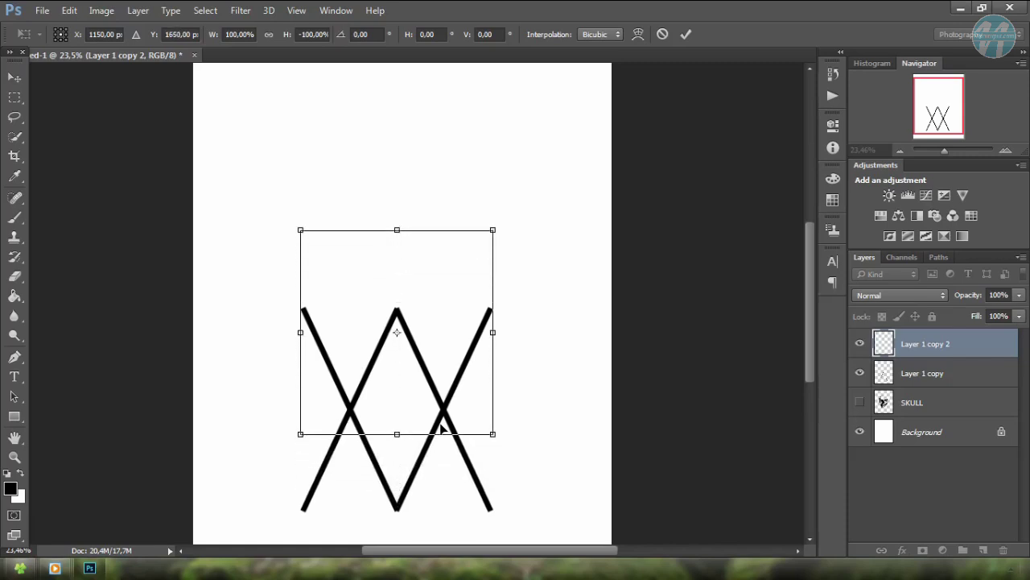
{"action": "key", "text": "Up"}
{"action": "key", "text": "Up"}
{"action": "key", "text": "Up"}
{"action": "key", "text": "Up"}
{"action": "key", "text": "Up"}
{"action": "key", "text": "Up"}
{"action": "key", "text": "Up"}
{"action": "key", "text": "Up"}
{"action": "key", "text": "Up"}
{"action": "key", "text": "Up"}
{"action": "key", "text": "Up"}
{"action": "key", "text": "Up"}
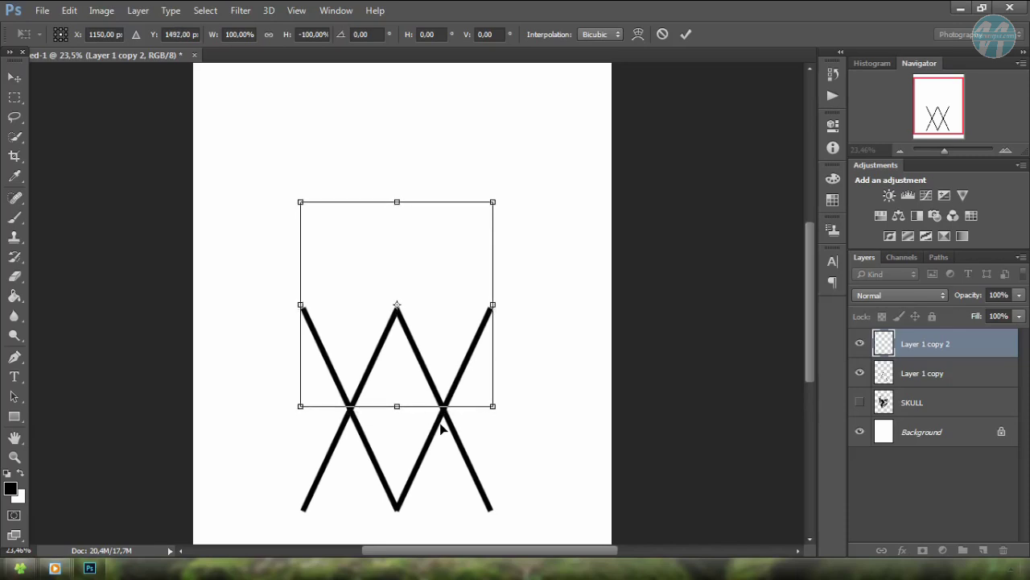
{"action": "key", "text": "Up"}
{"action": "key", "text": "Up"}
{"action": "key", "text": "Up"}
{"action": "key", "text": "Up"}
{"action": "key", "text": "Up"}
{"action": "key", "text": "Up"}
{"action": "key", "text": "Up"}
{"action": "key", "text": "Up"}
{"action": "key", "text": "Up"}
{"action": "key", "text": "Up"}
{"action": "key", "text": "Up"}
{"action": "key", "text": "Up"}
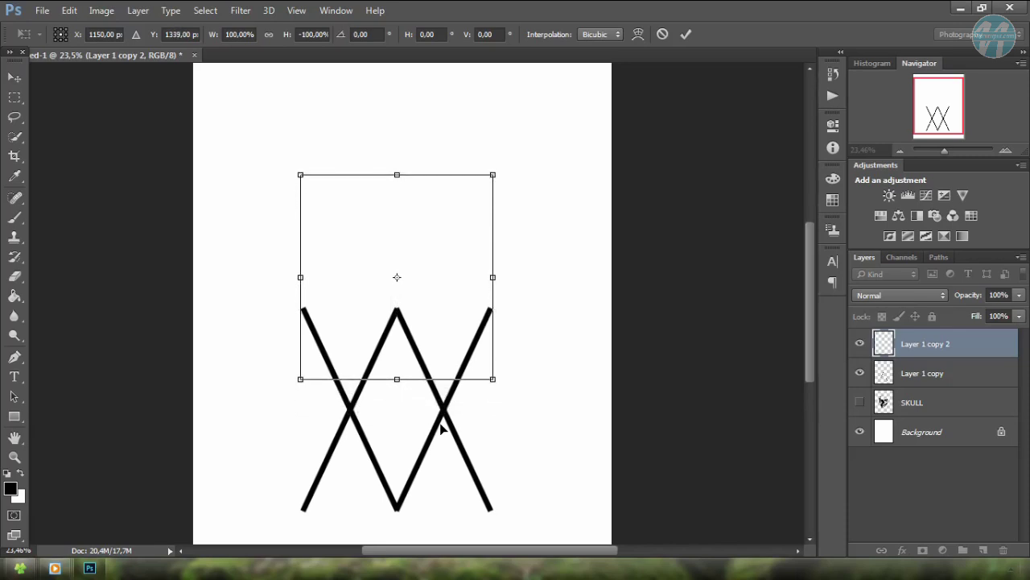
{"action": "key", "text": "Up"}
{"action": "key", "text": "Up"}
{"action": "key", "text": "Up"}
{"action": "key", "text": "Up"}
{"action": "key", "text": "Up"}
{"action": "key", "text": "Up"}
{"action": "key", "text": "Up"}
{"action": "key", "text": "Up"}
{"action": "key", "text": "Up"}
{"action": "key", "text": "Up"}
{"action": "key", "text": "Up"}
{"action": "key", "text": "Up"}
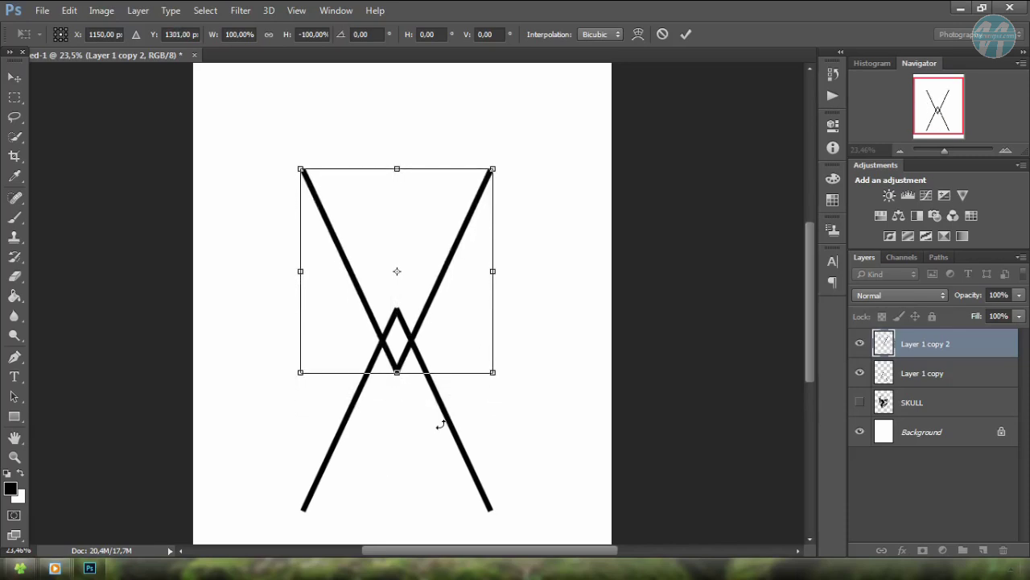
{"action": "key", "text": "Return"}
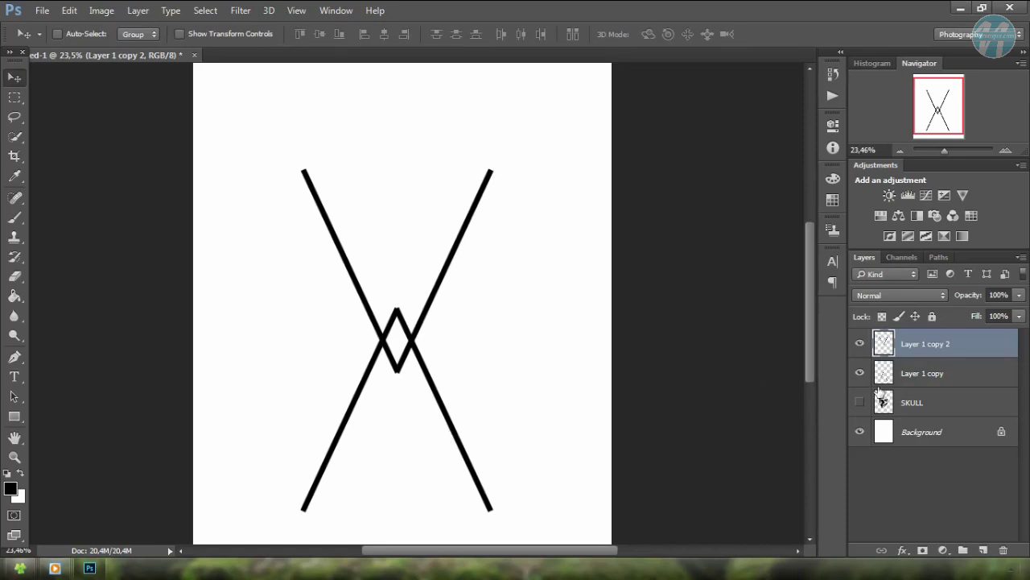
- Unhide the SKULL layer and nudge the skull slightly down and left beneath the X
{"action": "left_click", "coordinate": [859, 402]}
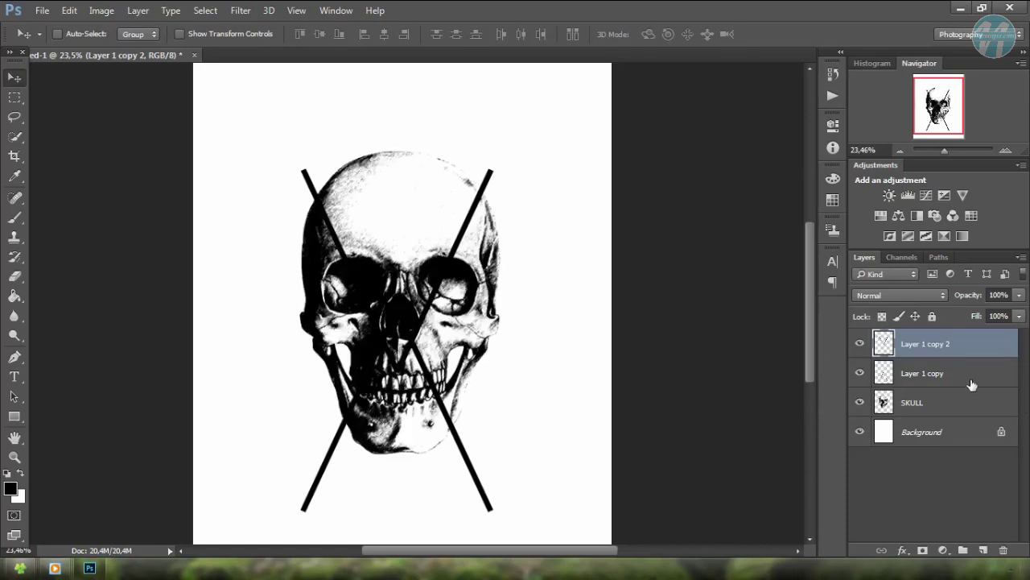
{"action": "left_click", "coordinate": [957, 400]}
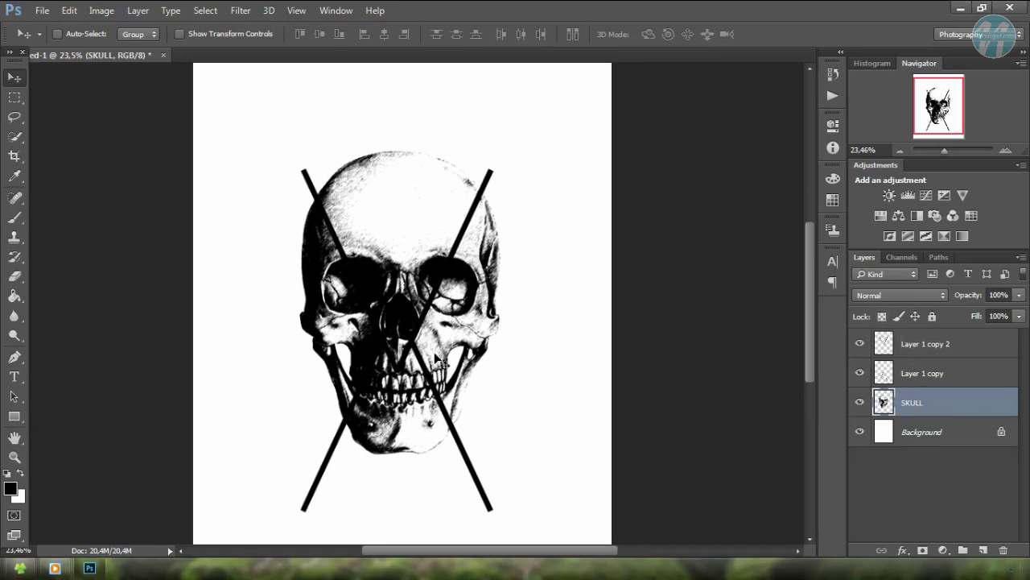
{"action": "left_click_drag", "start_coordinate": [436, 358], "coordinate": [442, 364]}
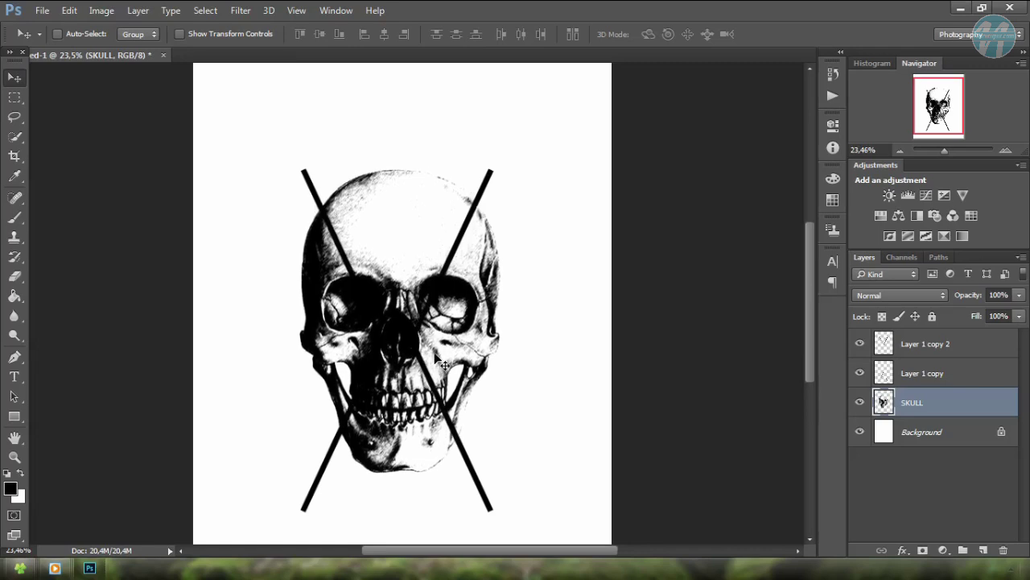
{"action": "key", "text": "shift+Down"}
{"action": "key", "text": "shift+Down"}
{"action": "key", "text": "shift+Down"}
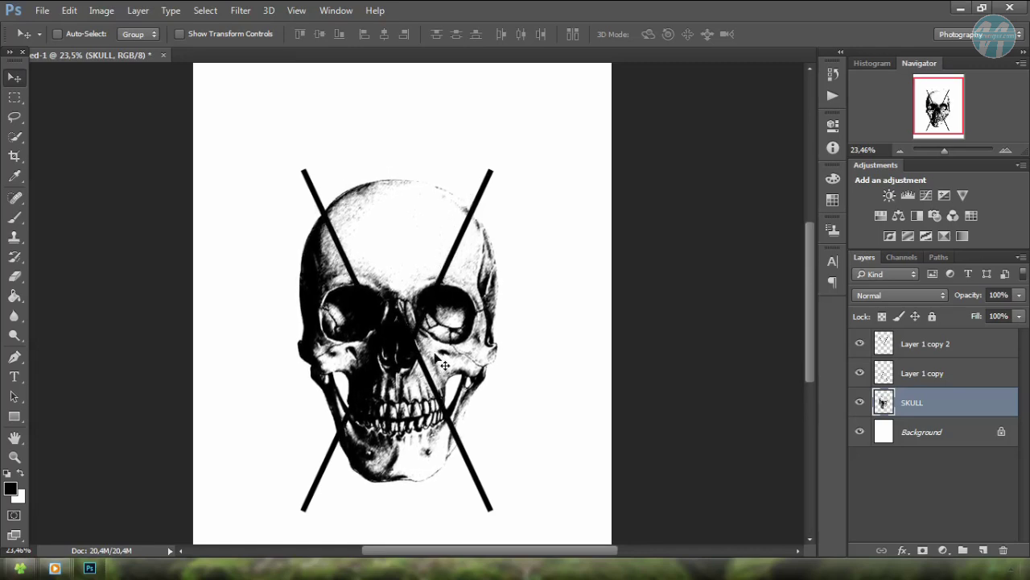
{"action": "key", "text": "shift+Down"}
{"action": "key", "text": "shift+Left"}
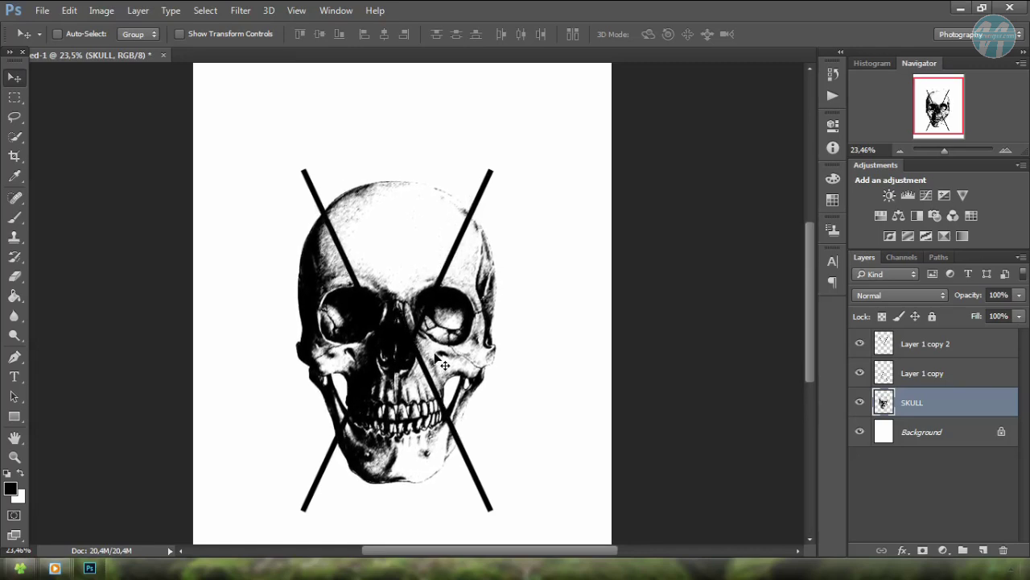
{"action": "key", "text": "Down"}
{"action": "key", "text": "Down"}
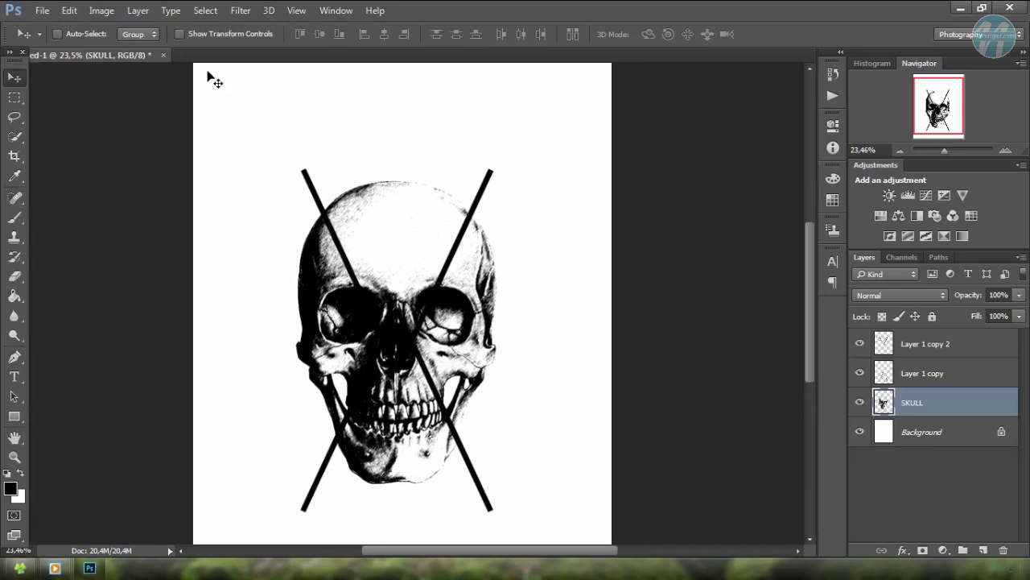
- Fade SKULL to 67% opacity and turn a Pen path around the upper wedge into a selection
{"action": "left_click", "coordinate": [14, 358]}
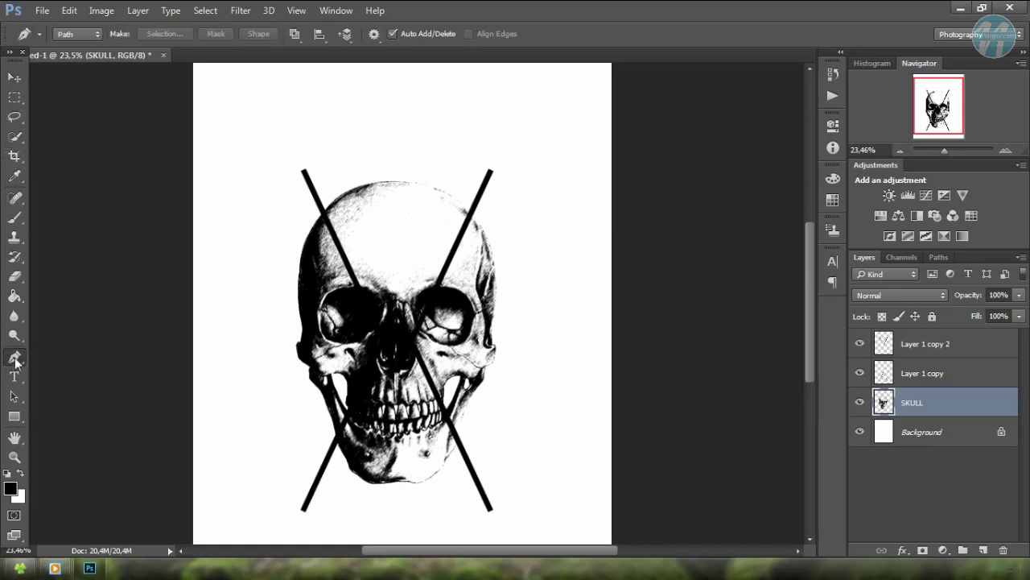
{"action": "left_click", "coordinate": [85, 34]}
{"action": "left_click", "coordinate": [304, 171]}
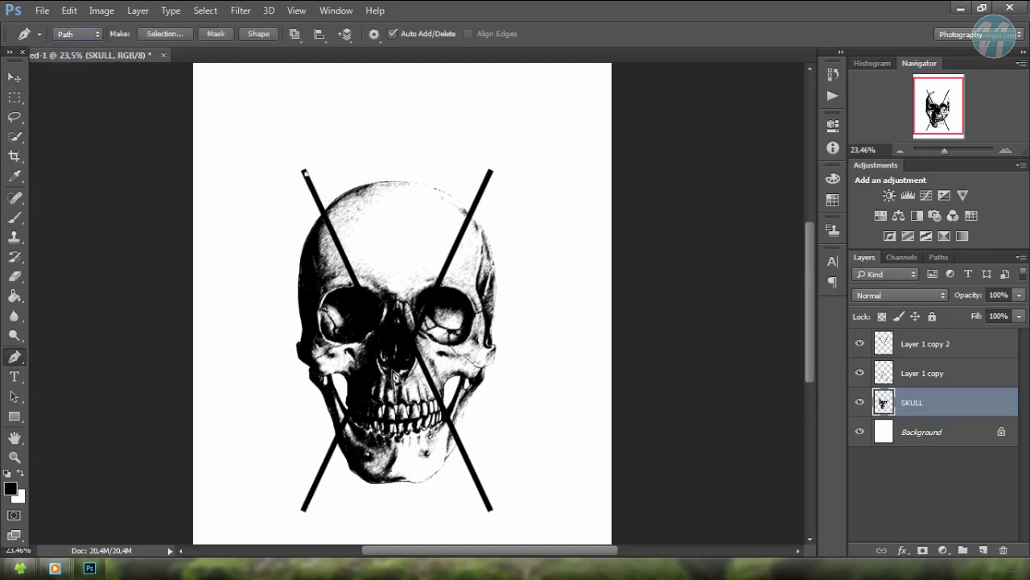
{"action": "left_click_drag", "start_coordinate": [968, 295], "coordinate": [938, 297]}
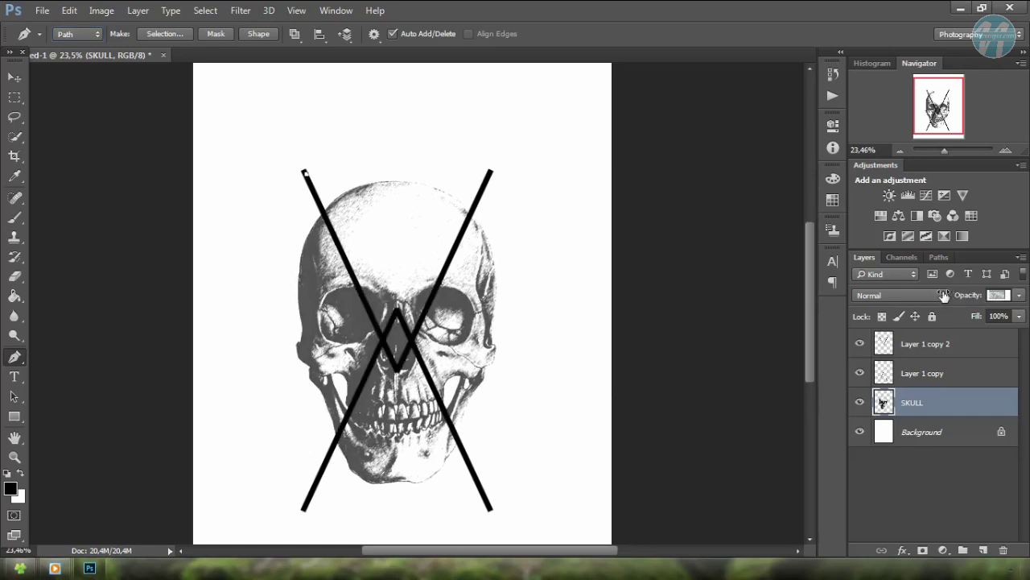
{"action": "left_click", "coordinate": [396, 368]}
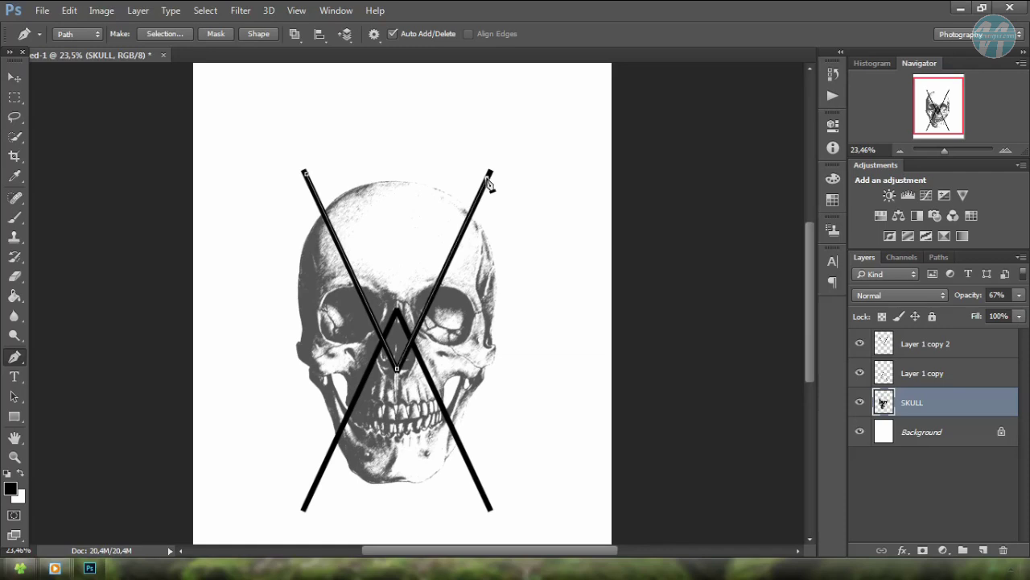
{"action": "left_click", "coordinate": [305, 173]}
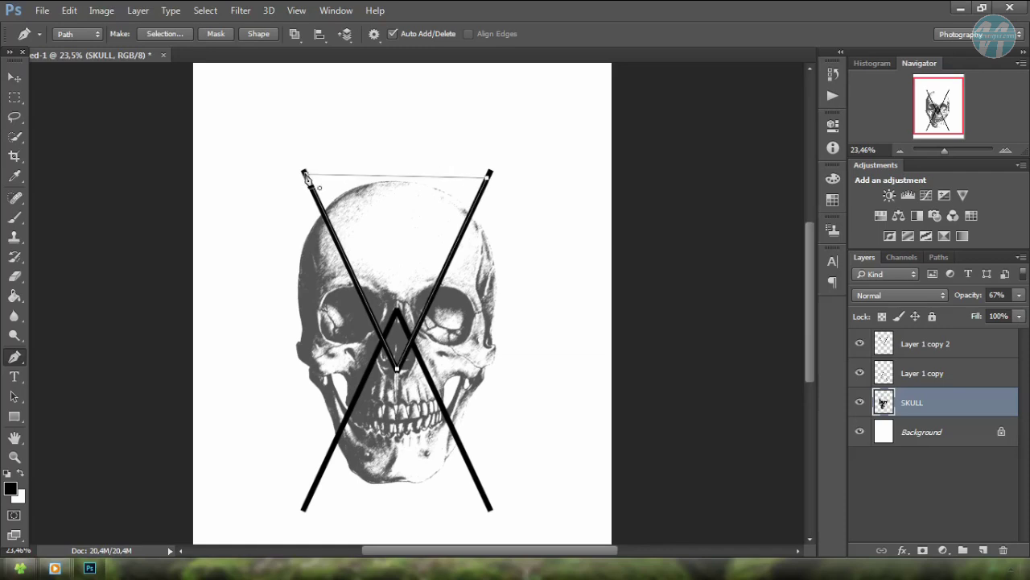
{"action": "right_click", "coordinate": [402, 225]}
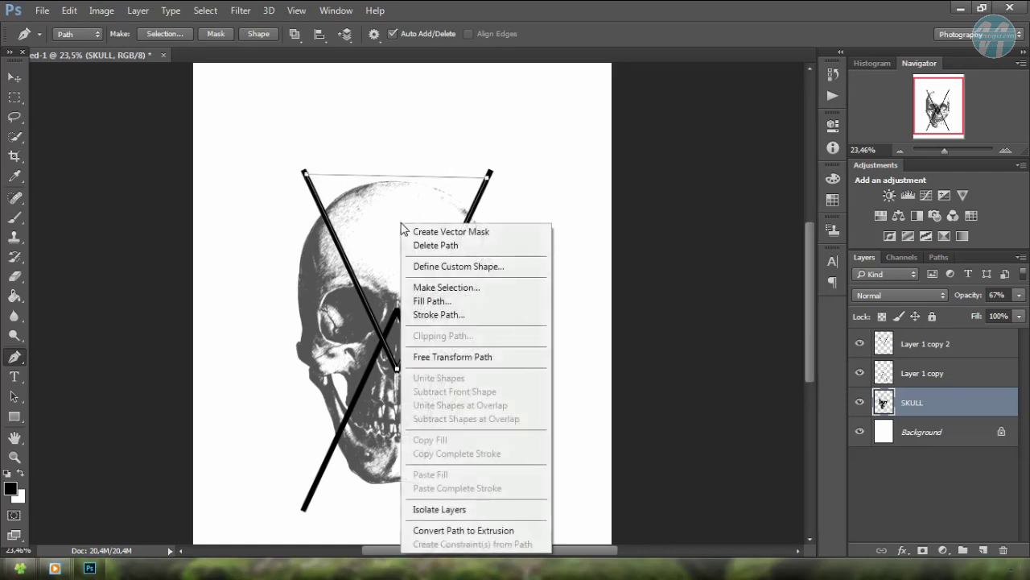
{"action": "left_click", "coordinate": [434, 288]}
{"action": "left_click", "coordinate": [592, 154]}
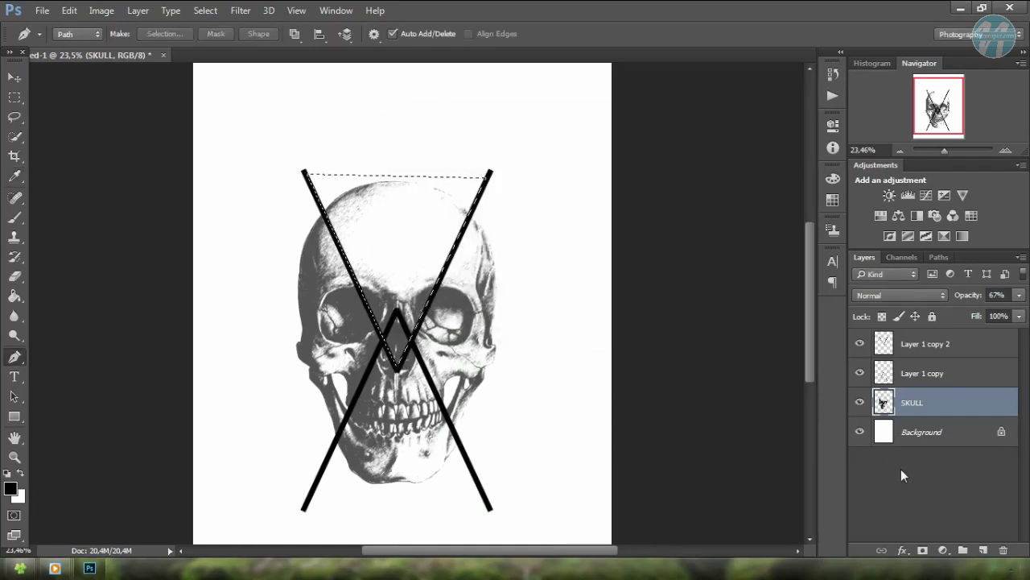
- Add a layer mask hiding the skull in the upper wedge, painting some back in white
{"action": "key", "text": "b"}
{"action": "left_click", "coordinate": [922, 550]}
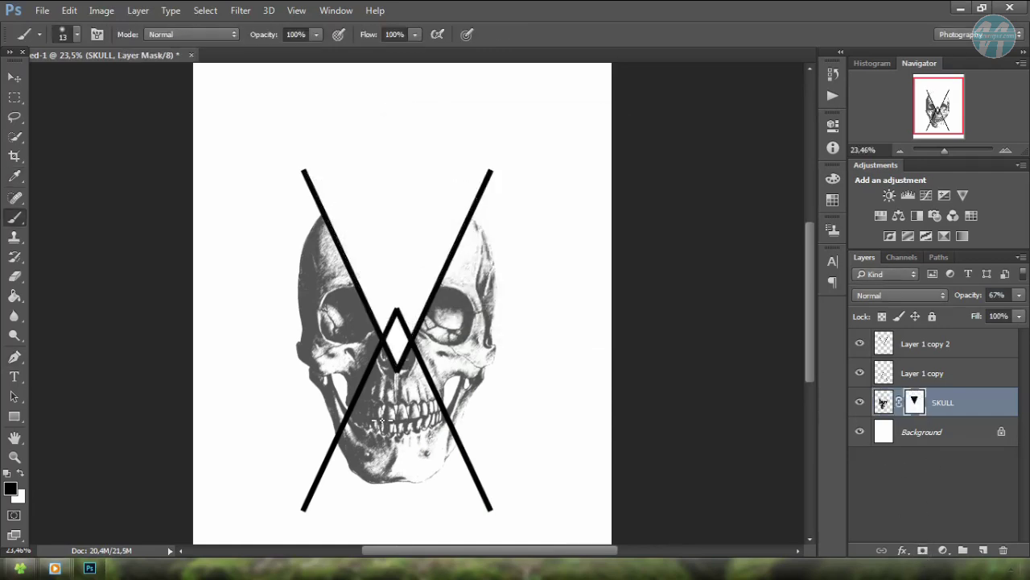
{"action": "left_click", "coordinate": [20, 475]}
{"action": "left_click_drag", "start_coordinate": [407, 343], "coordinate": [398, 341]}
- Touch up the mask around the X's crossing with a fully hard 100 px brush
{"action": "key", "text": "bracketright"}
{"action": "key", "text": "bracketright"}
{"action": "key", "text": "bracketright"}
{"action": "key", "text": "bracketright"}
{"action": "right_click", "coordinate": [407, 325]}
{"action": "left_click_drag", "start_coordinate": [490, 395], "coordinate": [643, 395]}
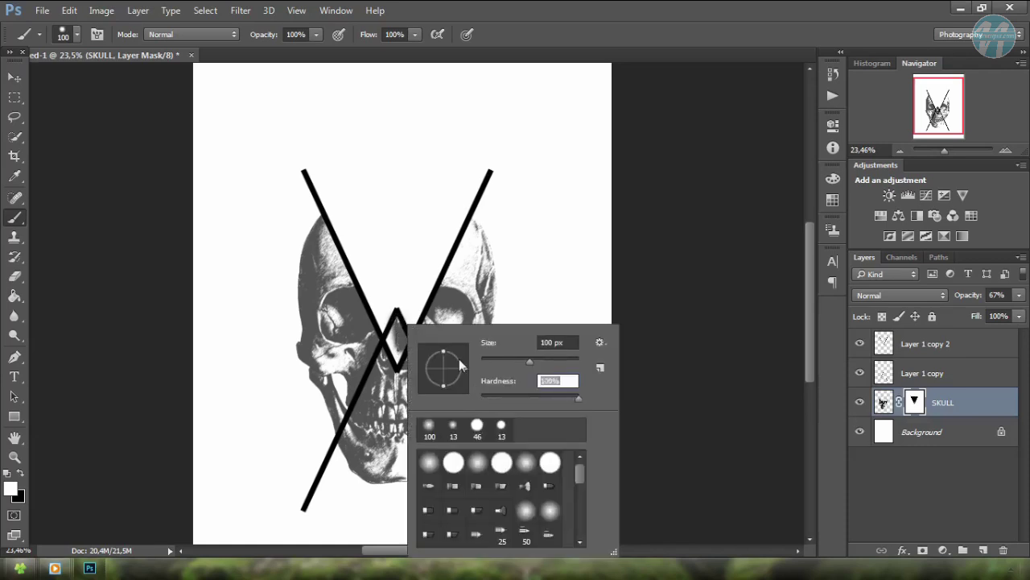
{"action": "key", "text": "Return"}
{"action": "left_click_drag", "start_coordinate": [405, 334], "coordinate": [392, 348]}
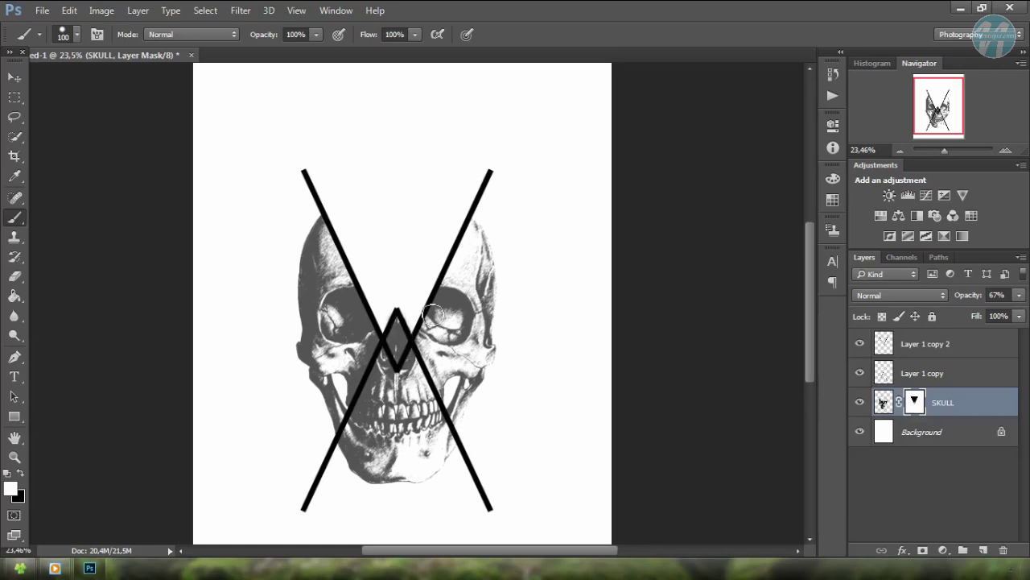
{"action": "left_click", "coordinate": [20, 473]}
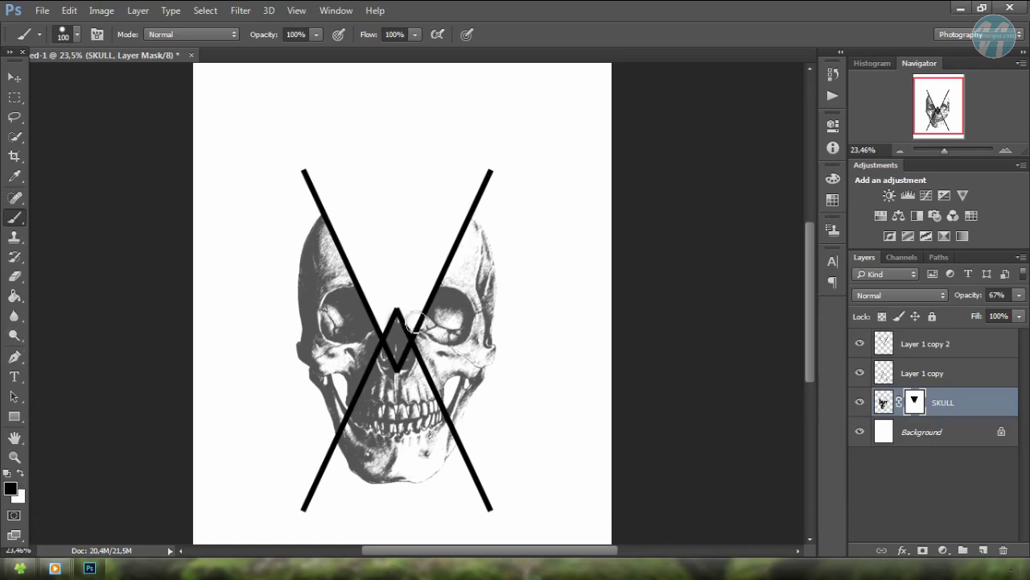
{"action": "left_click", "coordinate": [428, 345]}
- Trace the lower triangle below the crossing with the Pen and make it a selection
{"action": "left_click", "coordinate": [14, 356]}
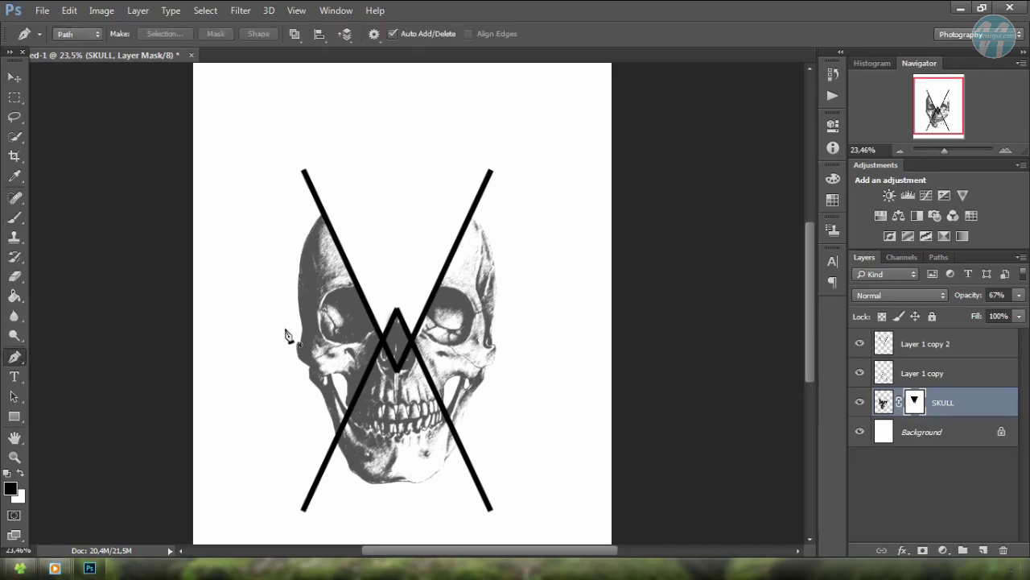
{"action": "left_click", "coordinate": [397, 310]}
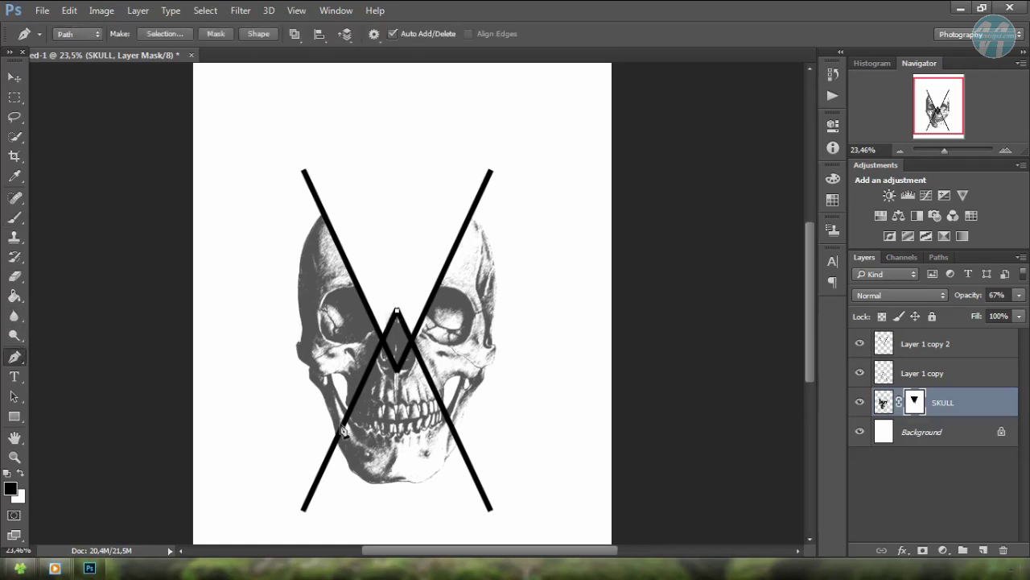
{"action": "left_click", "coordinate": [311, 493]}
{"action": "left_click", "coordinate": [479, 485]}
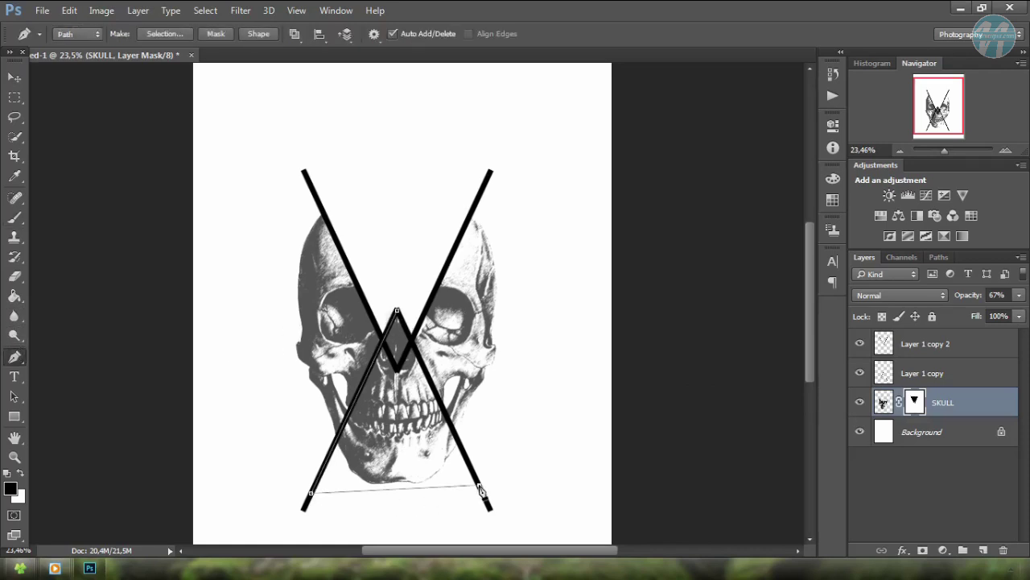
{"action": "left_click", "coordinate": [398, 311]}
{"action": "right_click", "coordinate": [404, 322]}
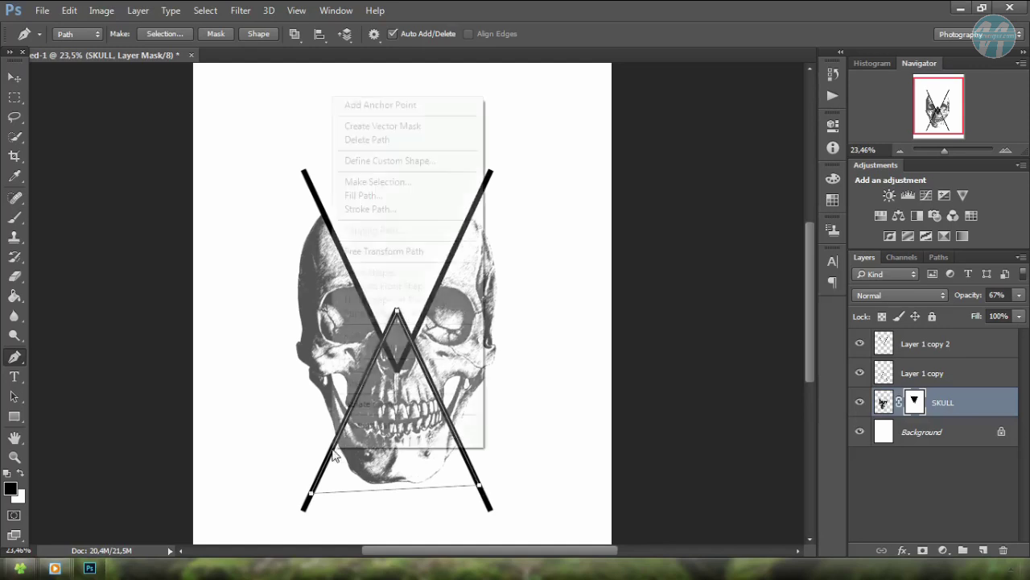
{"action": "left_click", "coordinate": [393, 182]}
{"action": "left_click", "coordinate": [587, 157]}
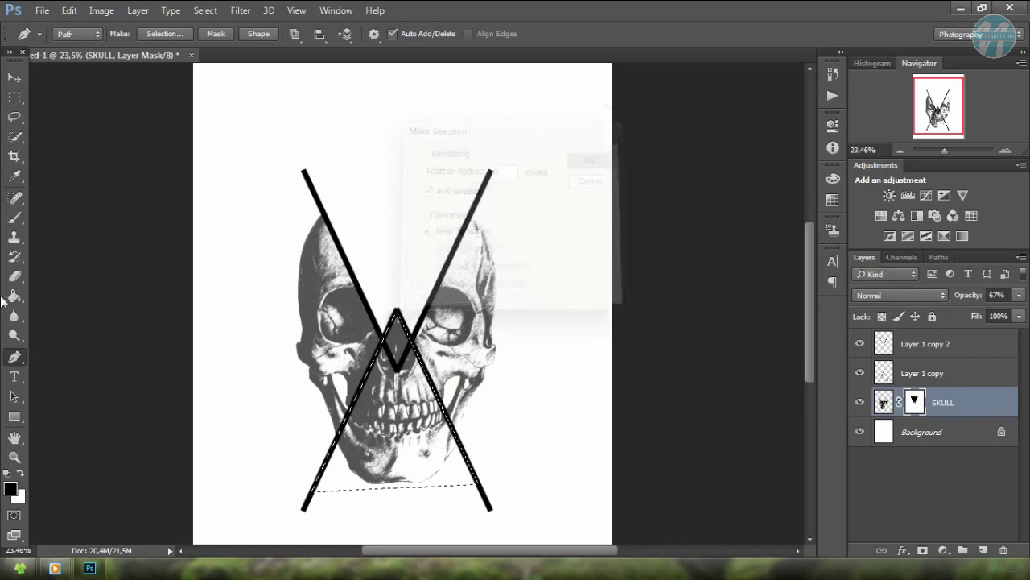
- Paint the skull's jaw out of the selection with a 250 px brush, deselect, and restore 100% opacity
{"action": "left_click", "coordinate": [14, 217]}
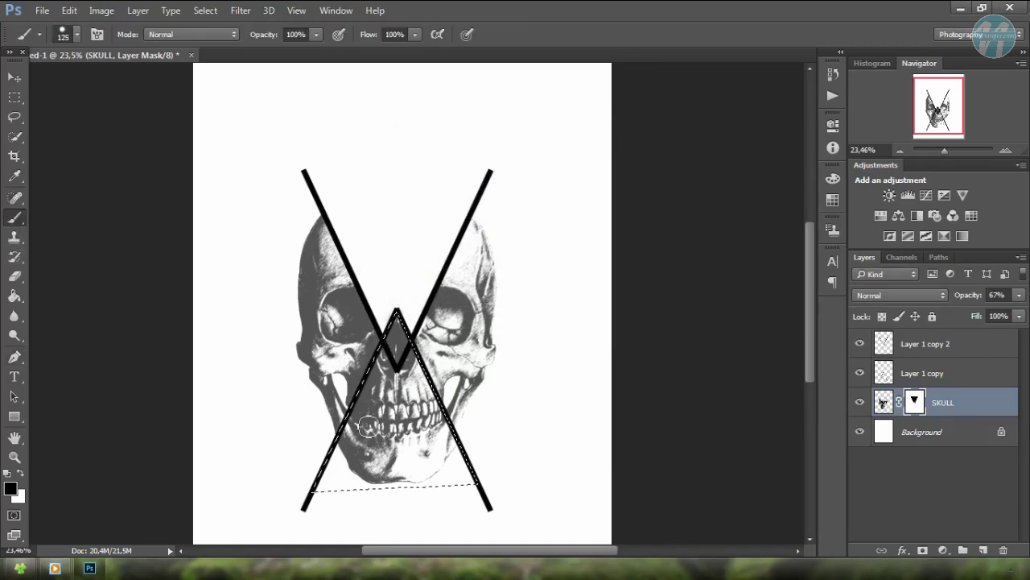
{"action": "key", "text": "bracketright"}
{"action": "key", "text": "bracketright"}
{"action": "key", "text": "bracketright"}
{"action": "mouse_move", "coordinate": [367, 427]}
{"action": "left_mouse_down"}
{"action": "mouse_move", "coordinate": [375, 448]}
{"action": "mouse_move", "coordinate": [374, 377]}
{"action": "mouse_move", "coordinate": [360, 354]}
{"action": "mouse_move", "coordinate": [404, 465]}
{"action": "mouse_move", "coordinate": [407, 372]}
{"action": "mouse_move", "coordinate": [425, 350]}
{"action": "left_mouse_up"}
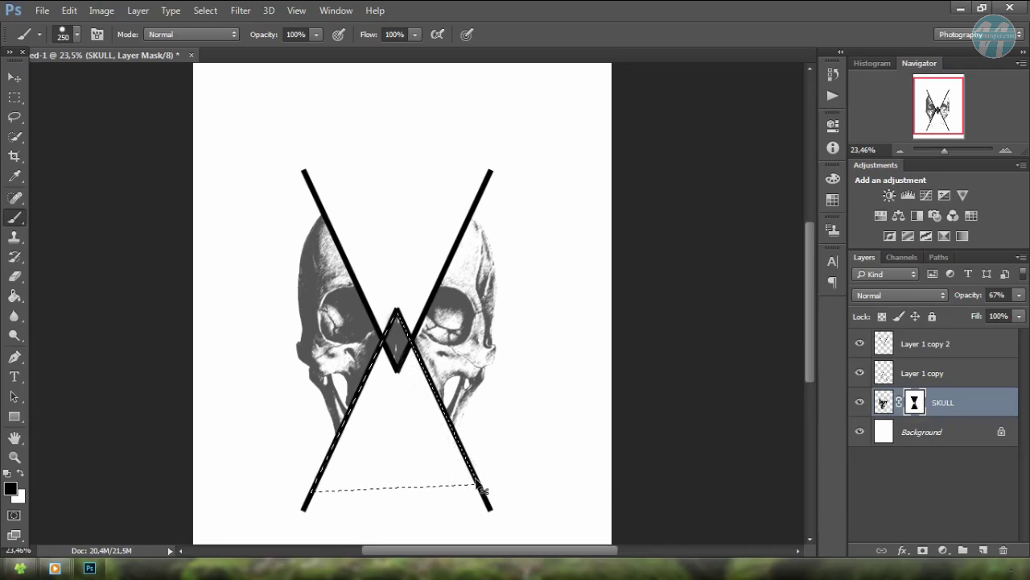
{"action": "key", "text": "ctrl+d"}
{"action": "left_click", "coordinate": [946, 403]}
{"action": "left_click_drag", "start_coordinate": [969, 295], "coordinate": [1028, 300]}
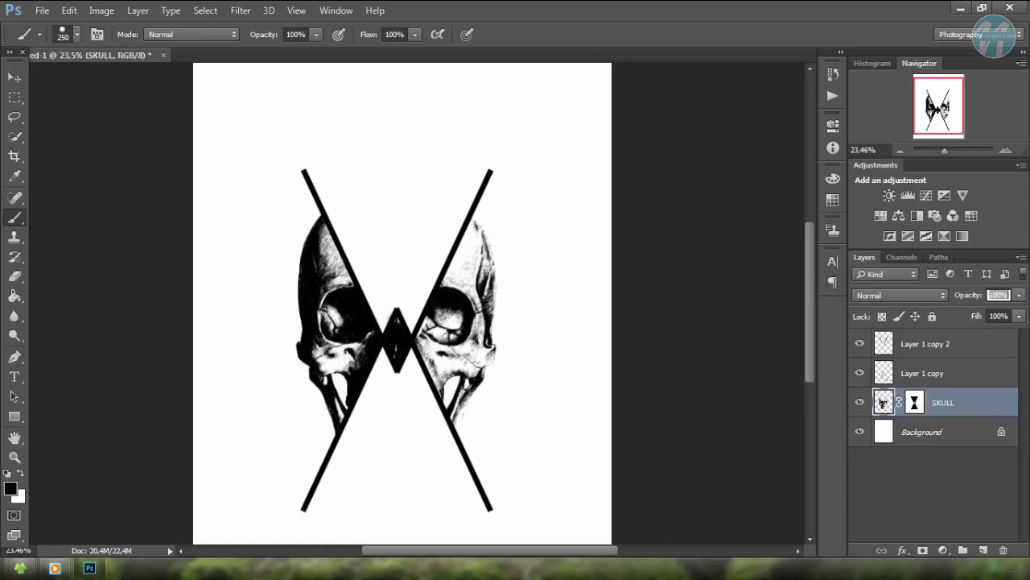
{"action": "key", "text": "Return"}
{"action": "scroll", "coordinate": [402, 306], "scroll_direction": "down", "scroll_amount": 1}
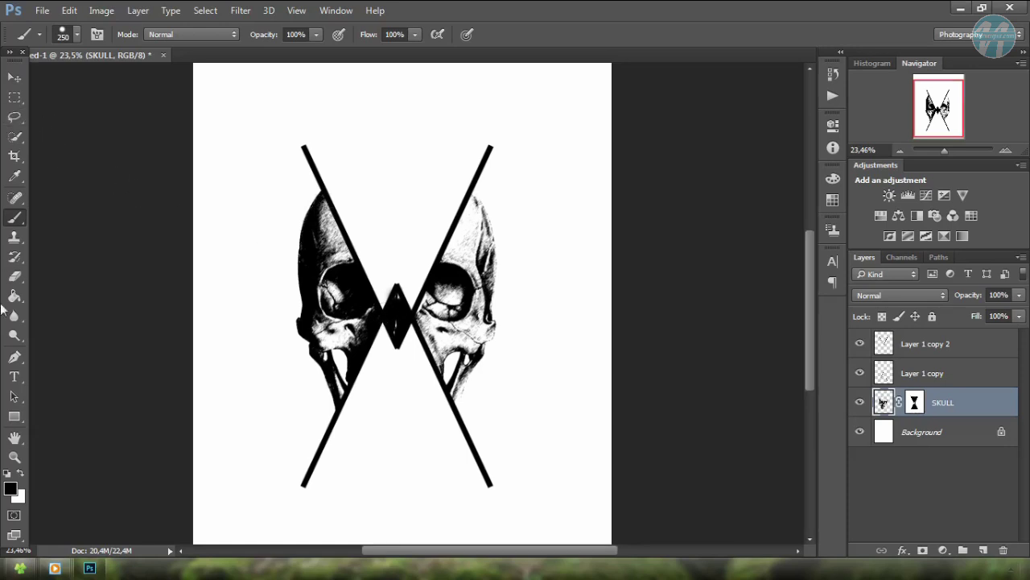
- Draw a red Ellipse 1 circle over the upper centre and move it above the line layers
{"action": "left_click", "coordinate": [15, 416]}
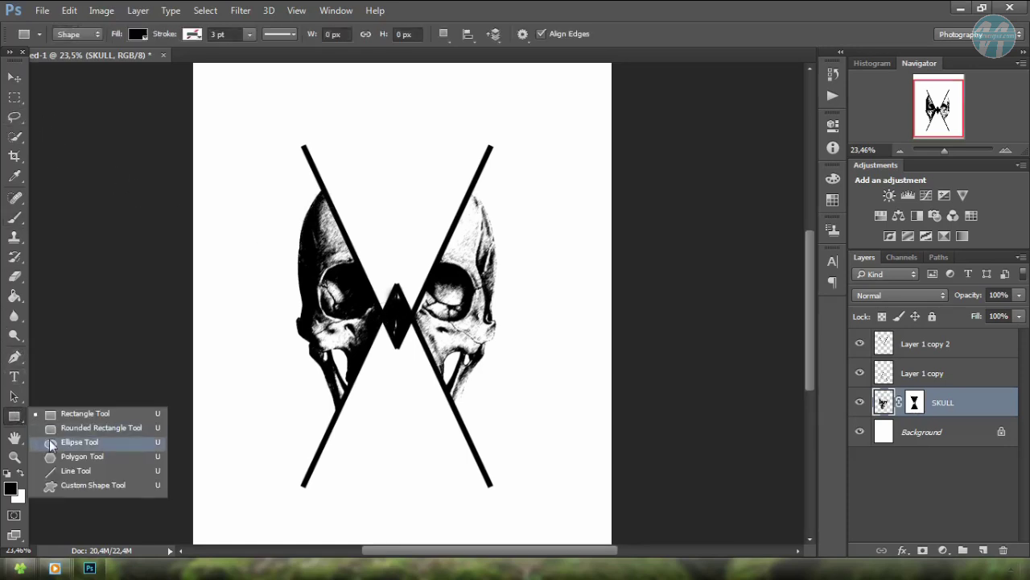
{"action": "left_click", "coordinate": [51, 442]}
{"action": "left_click_drag", "start_coordinate": [333, 181], "coordinate": [475, 315]}
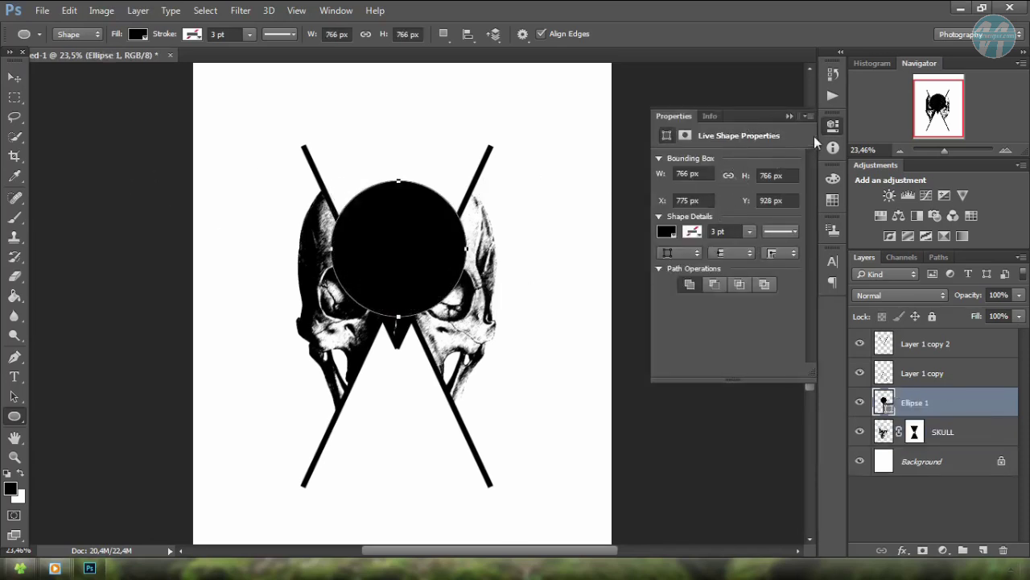
{"action": "left_click", "coordinate": [792, 116]}
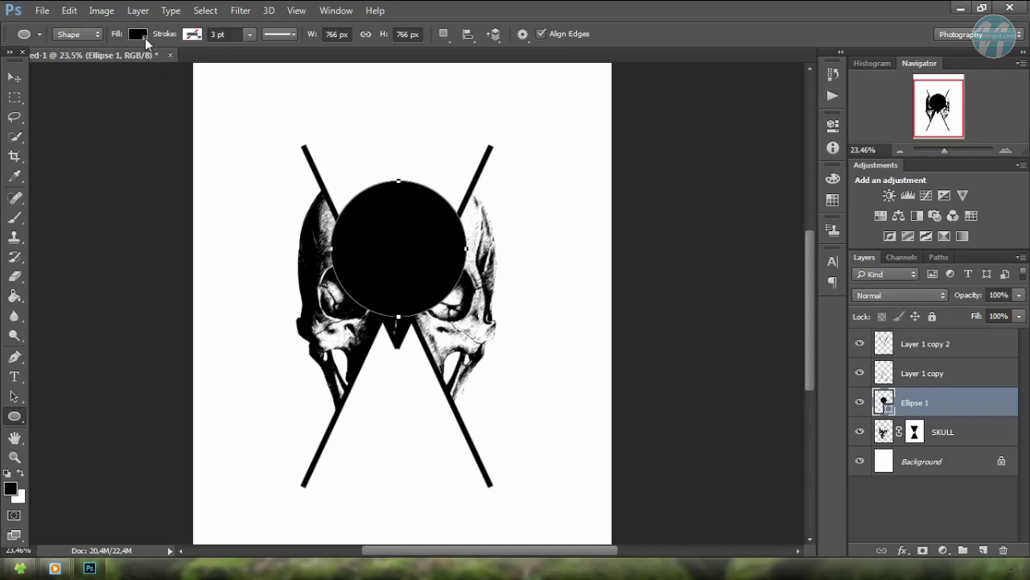
{"action": "left_click", "coordinate": [139, 33]}
{"action": "left_click", "coordinate": [66, 128]}
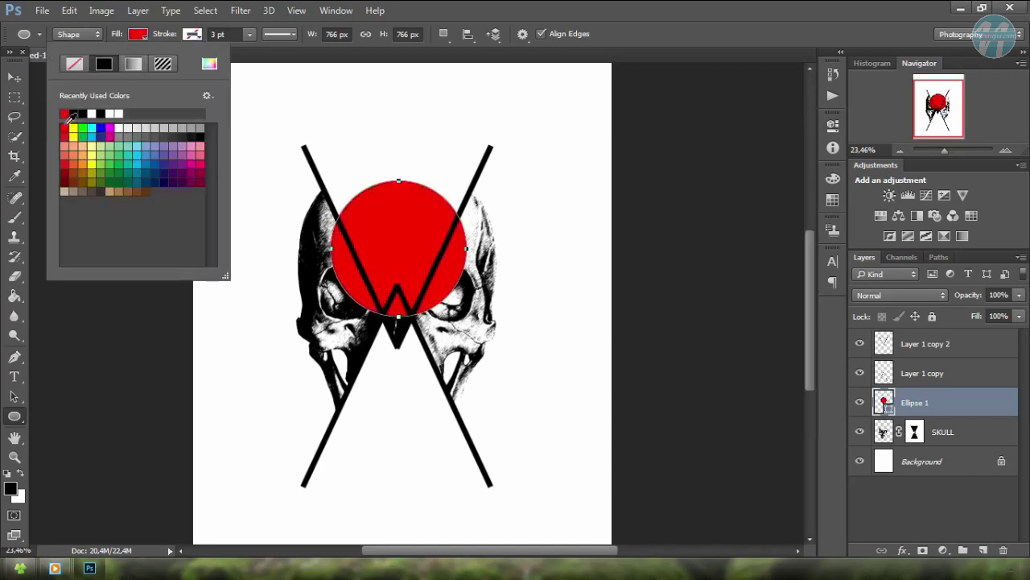
{"action": "left_click", "coordinate": [148, 39]}
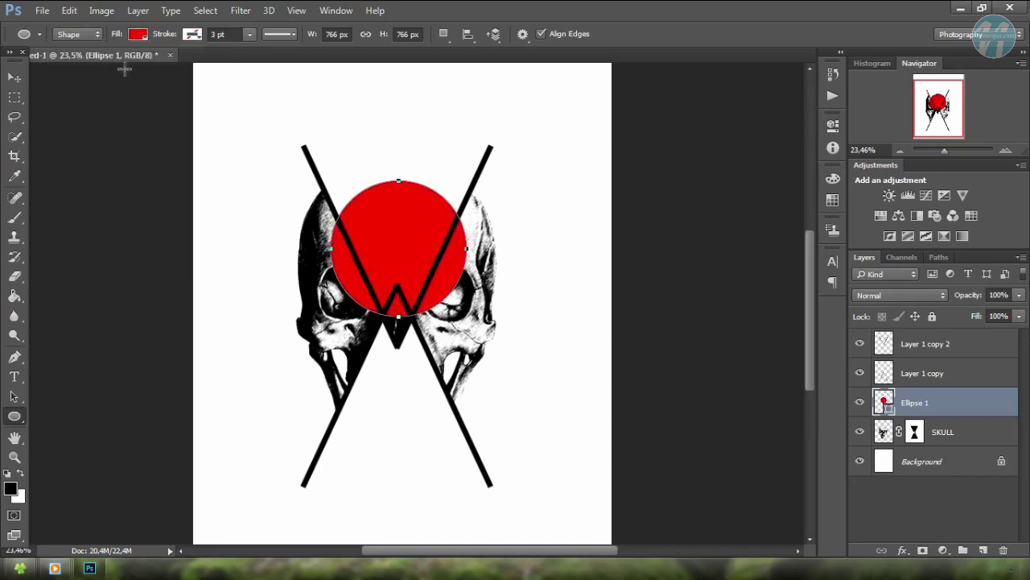
{"action": "left_click", "coordinate": [15, 77]}
{"action": "left_click_drag", "start_coordinate": [954, 401], "coordinate": [946, 334]}
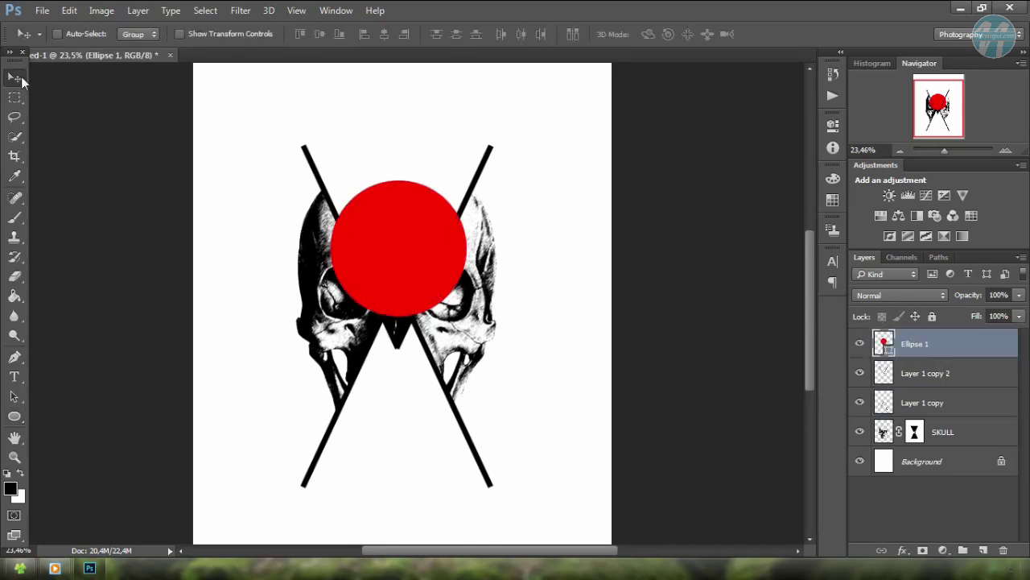
- Shift the red circle up to the X's top tips and fade it to 61% opacity
{"action": "mouse_move", "coordinate": [417, 262]}
{"action": "left_mouse_down"}
{"action": "mouse_move", "coordinate": [416, 214]}
{"action": "mouse_move", "coordinate": [412, 228]}
{"action": "left_mouse_up"}
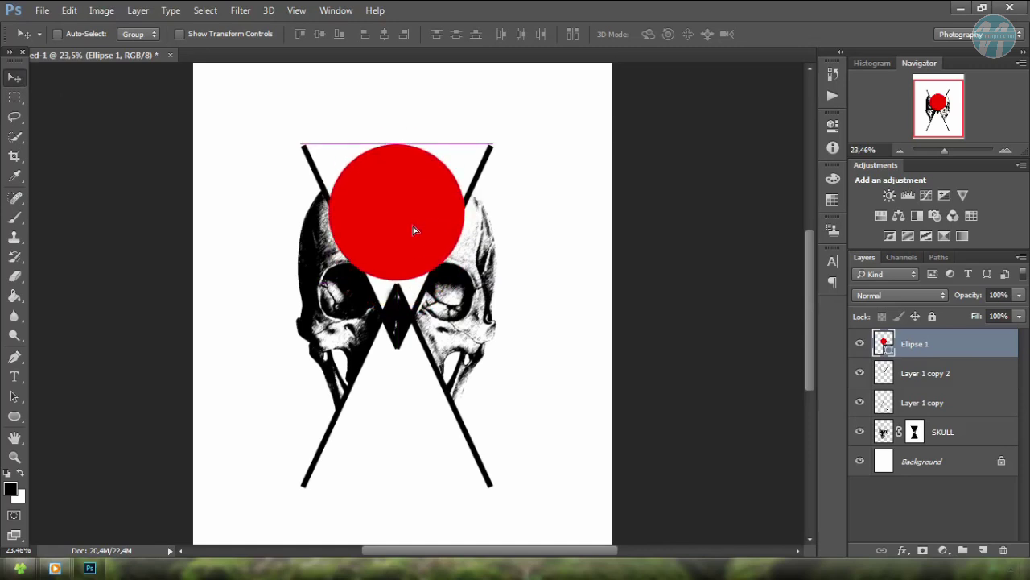
{"action": "mouse_move", "coordinate": [414, 226]}
{"action": "left_mouse_down"}
{"action": "mouse_move", "coordinate": [415, 253]}
{"action": "mouse_move", "coordinate": [385, 204]}
{"action": "left_mouse_up"}
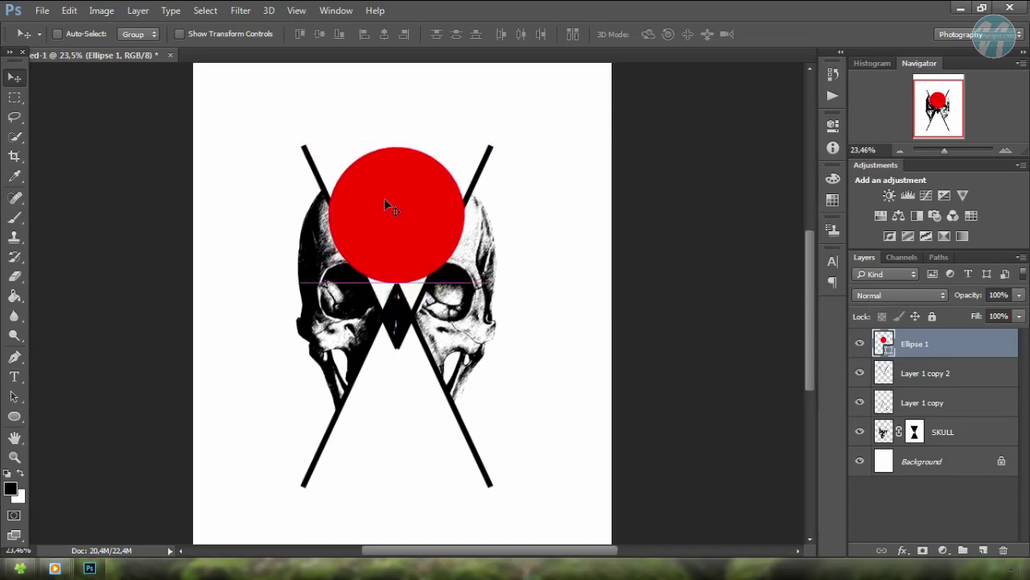
{"action": "mouse_move", "coordinate": [970, 300]}
{"action": "left_mouse_down"}
{"action": "mouse_move", "coordinate": [936, 299]}
{"action": "mouse_move", "coordinate": [945, 304]}
{"action": "left_mouse_up"}
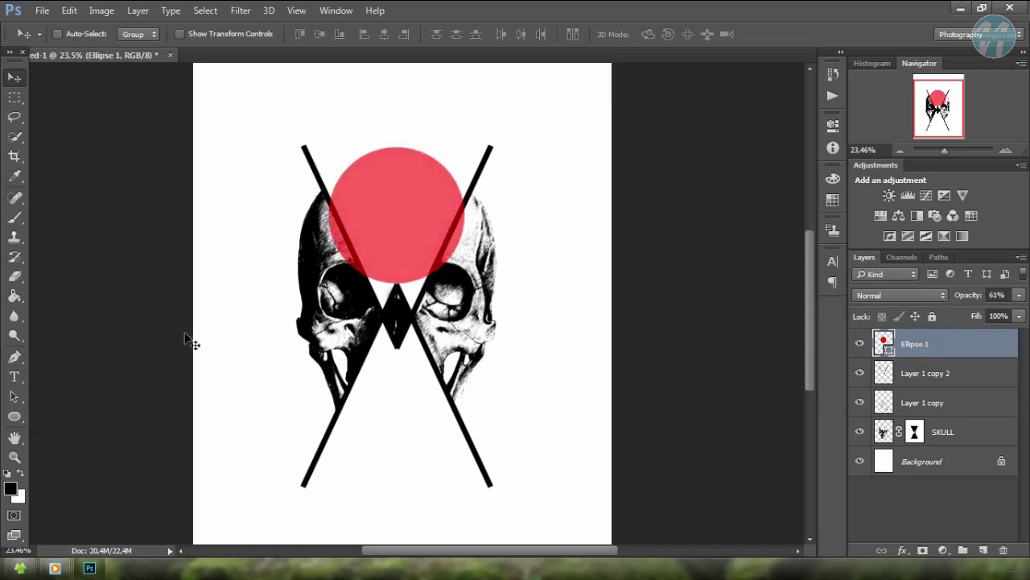
{"action": "left_click", "coordinate": [15, 375]}
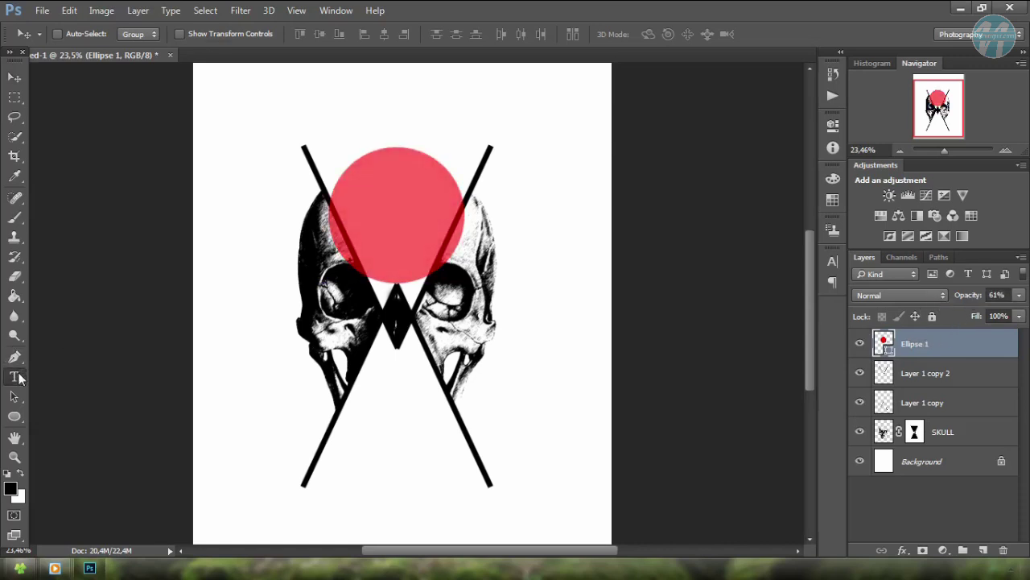
- Create a YOUR / BRAND tagline right of the skull, broken into two centred lines
{"action": "left_click", "coordinate": [374, 186]}
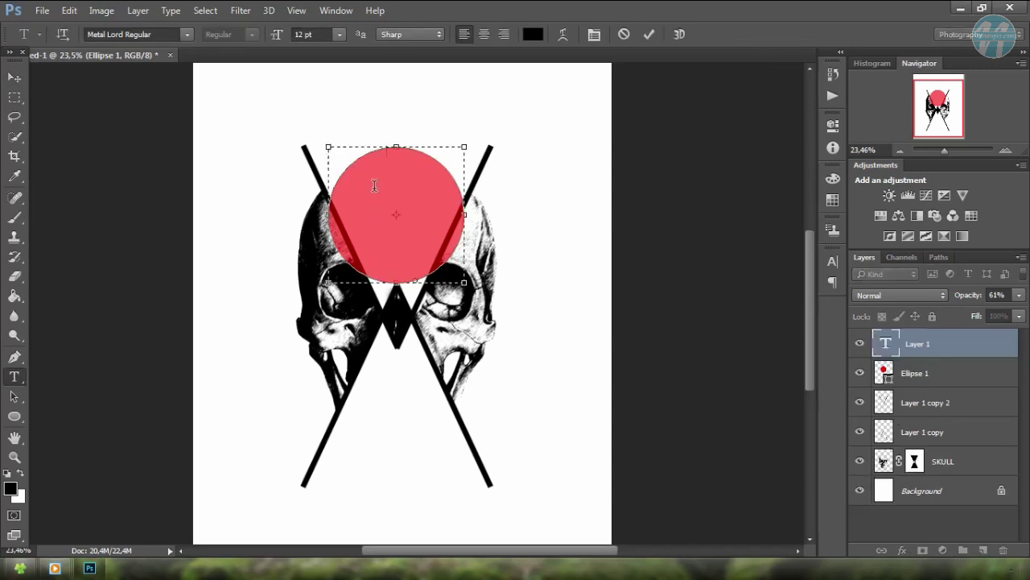
{"action": "left_click", "coordinate": [541, 235]}
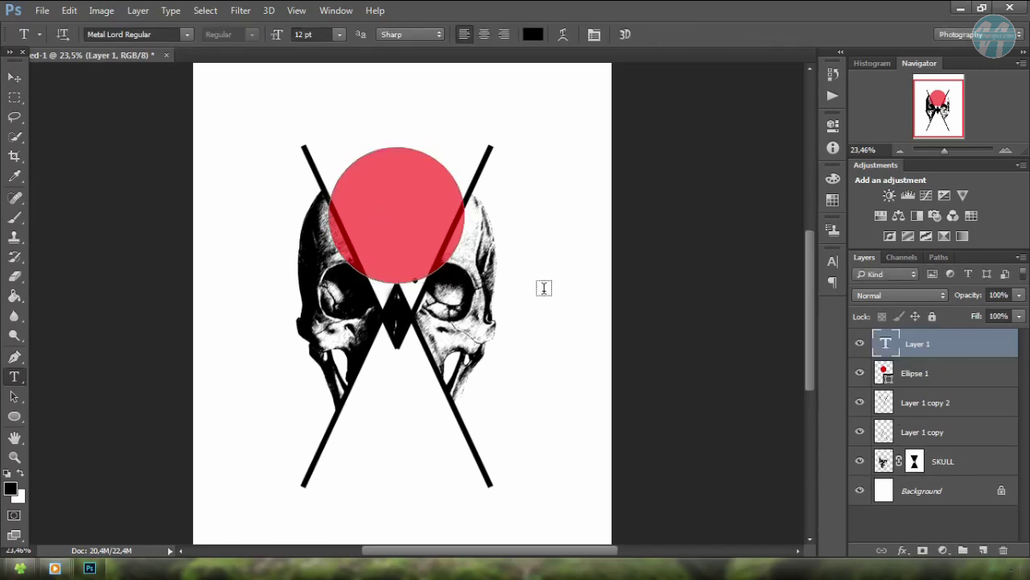
{"action": "left_click", "coordinate": [548, 343]}
{"action": "type", "text": "YOUR BRAND"}
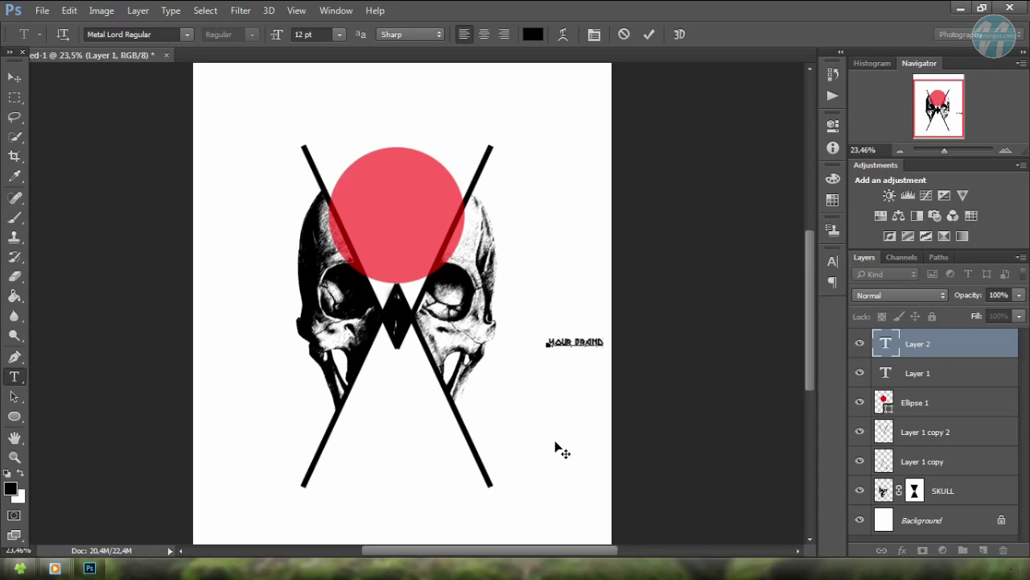
{"action": "key", "text": "Return"}
{"action": "key", "text": "ctrl+a"}
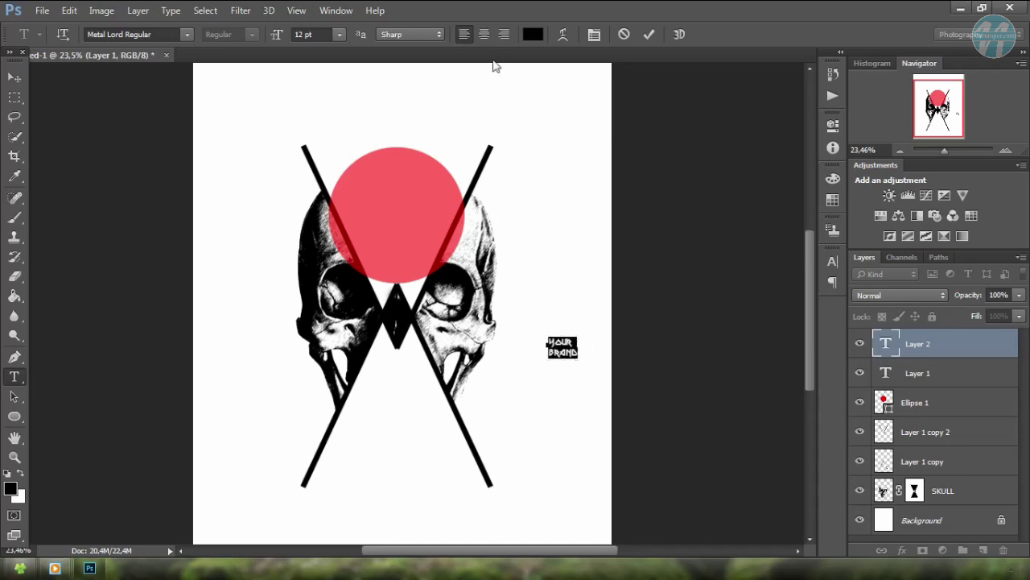
{"action": "left_click", "coordinate": [485, 41]}
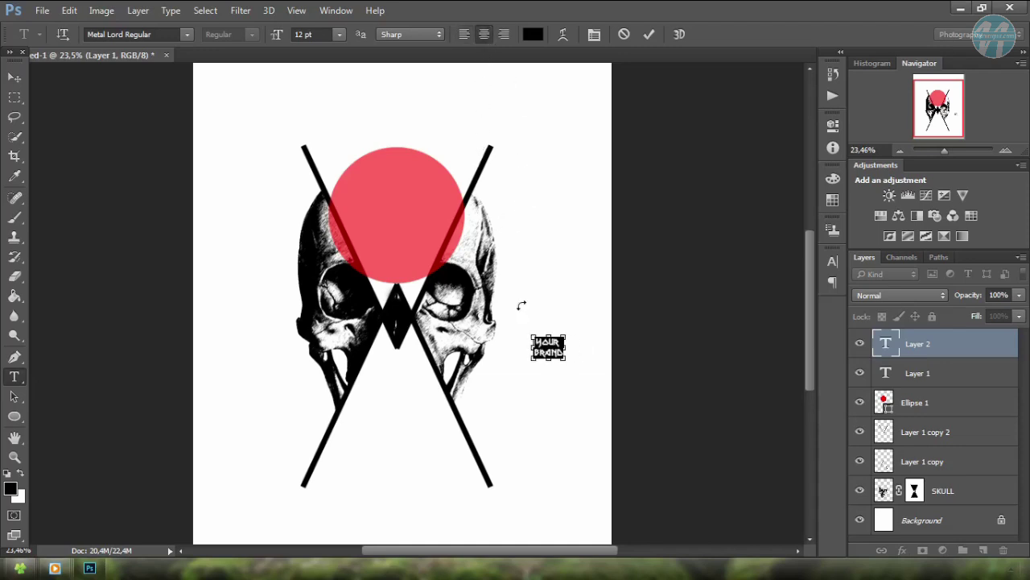
{"action": "left_click", "coordinate": [118, 134]}
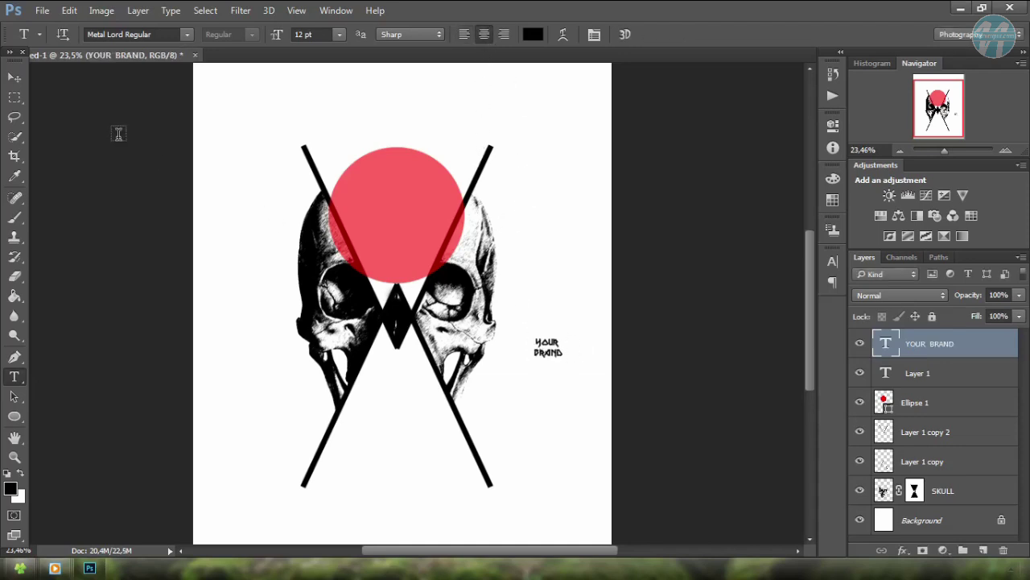
- Set the tagline's font to OPTICAL FIBER Regular
{"action": "left_click", "coordinate": [120, 32]}
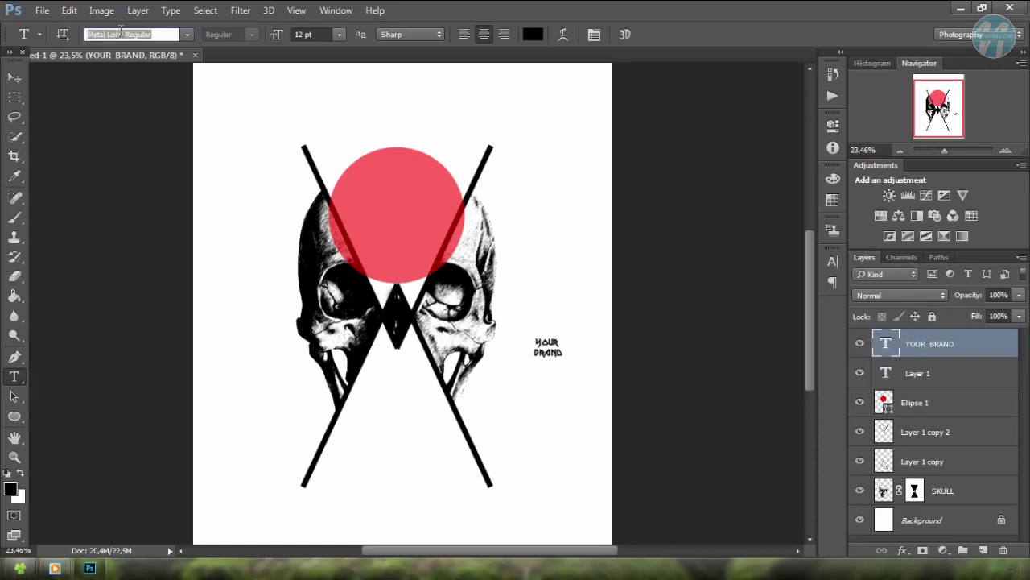
{"action": "type", "text": "FIB"}
{"action": "key", "text": "Return"}
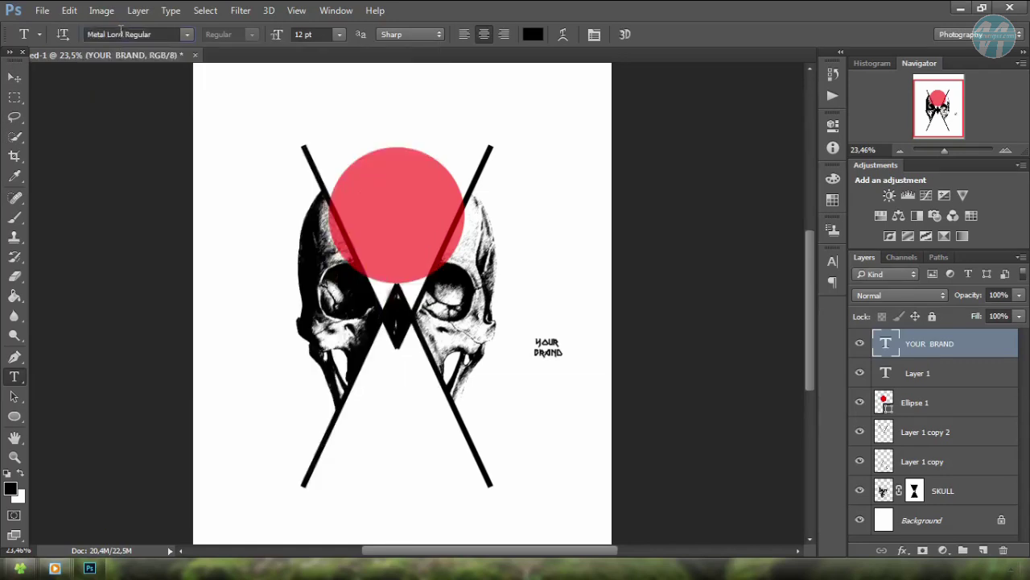
- Move the tagline onto the pink circle and centre it horizontally on the canvas
{"action": "left_click", "coordinate": [14, 78]}
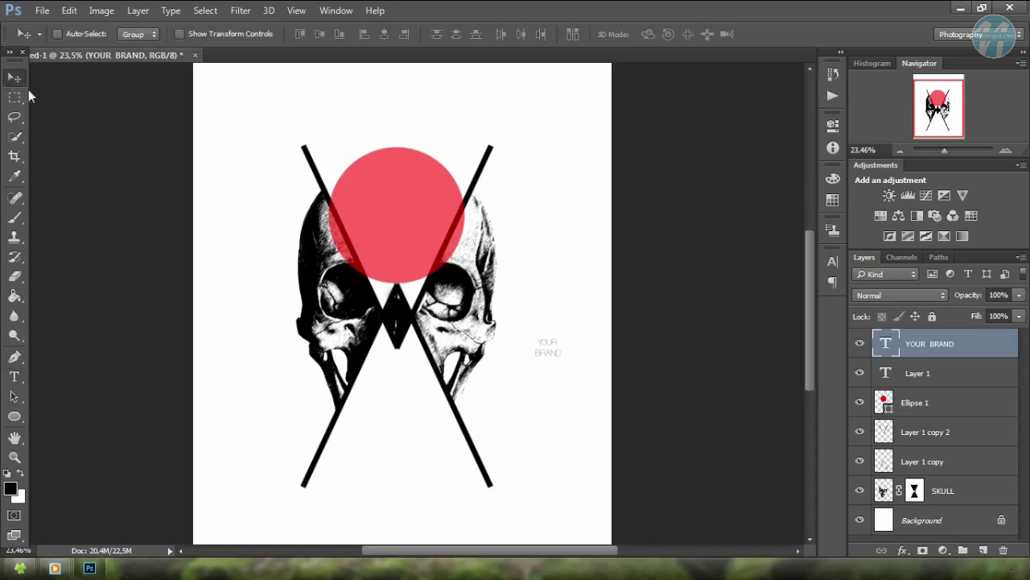
{"action": "left_click_drag", "start_coordinate": [513, 347], "coordinate": [400, 234]}
{"action": "key", "text": "ctrl+a"}
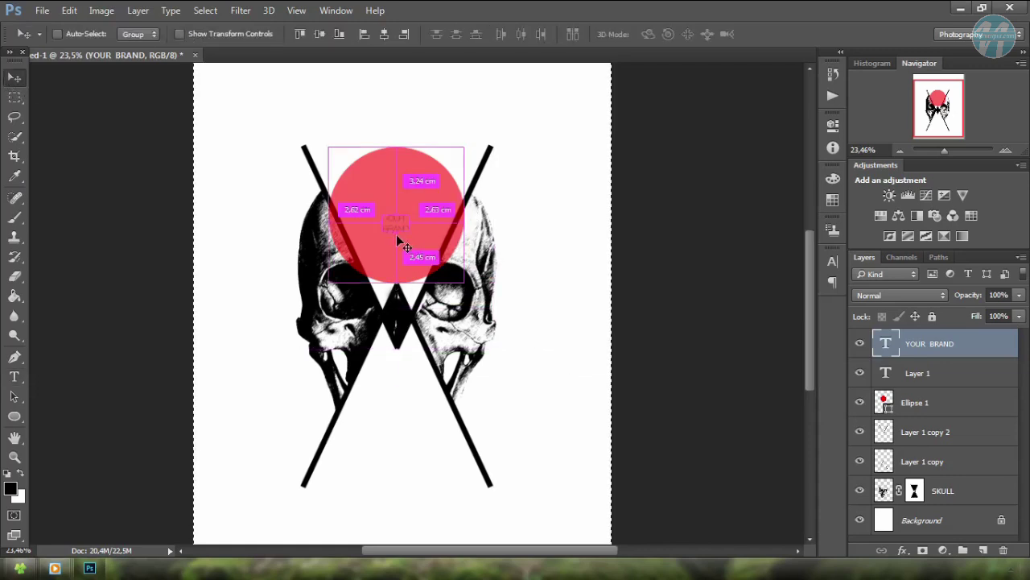
{"action": "key", "text": "ctrl+r"}
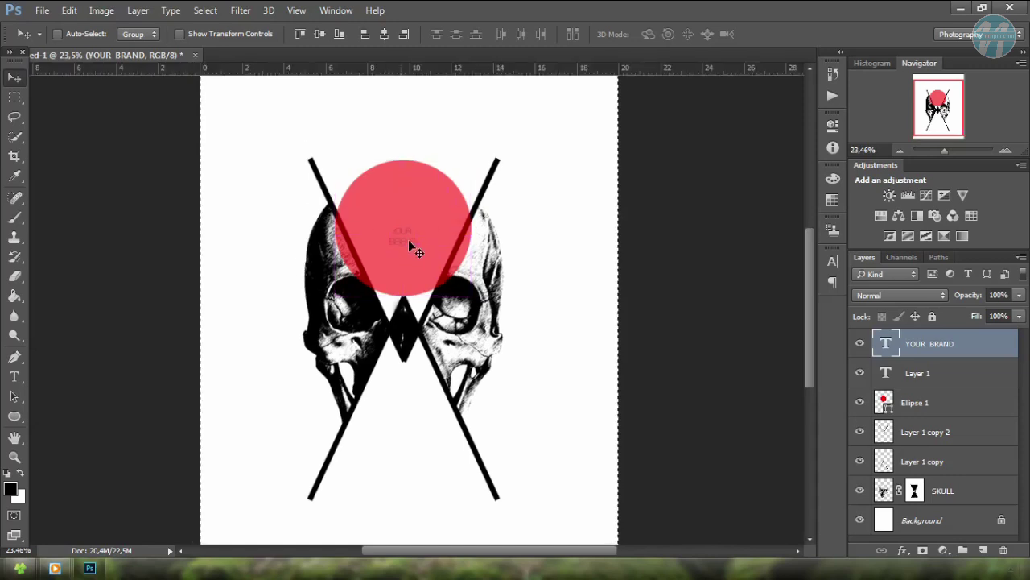
{"action": "left_click", "coordinate": [384, 36]}
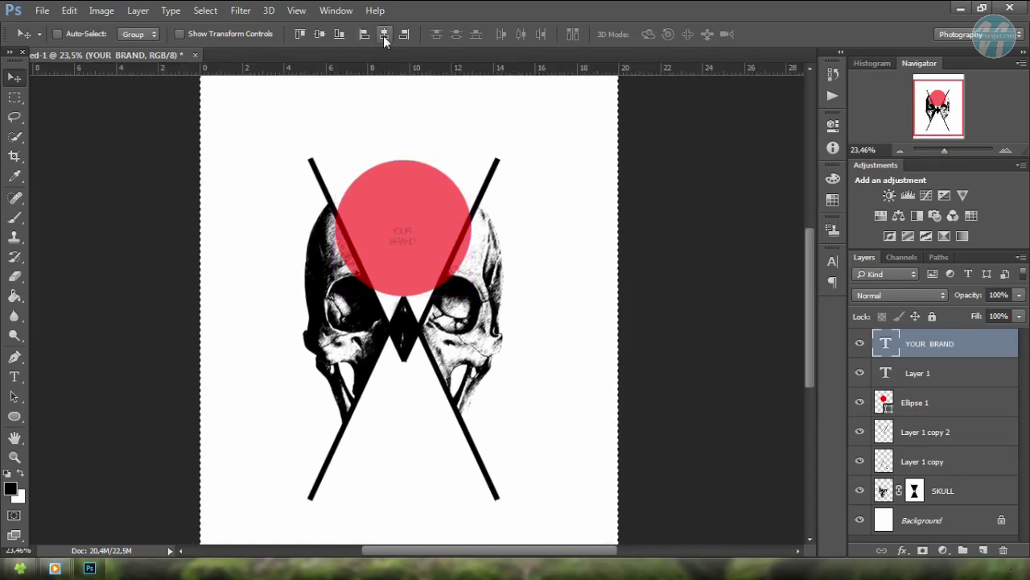
{"action": "left_click", "coordinate": [320, 36]}
{"action": "left_click_drag", "start_coordinate": [340, 134], "coordinate": [341, 76]}
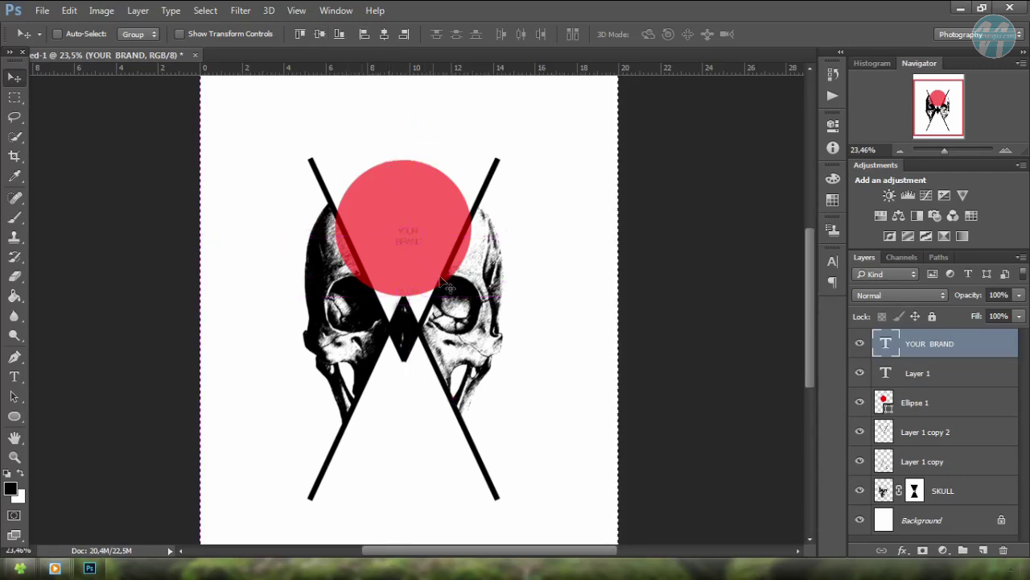
{"action": "key", "text": "Up"}
{"action": "key", "text": "Return"}
{"action": "key", "text": "ctrl+d"}
- Scale the tagline up to about 431% to fill the circle, nudging it into place
{"action": "key", "text": "ctrl+t"}
{"action": "left_click_drag", "start_coordinate": [415, 242], "coordinate": [443, 295]}
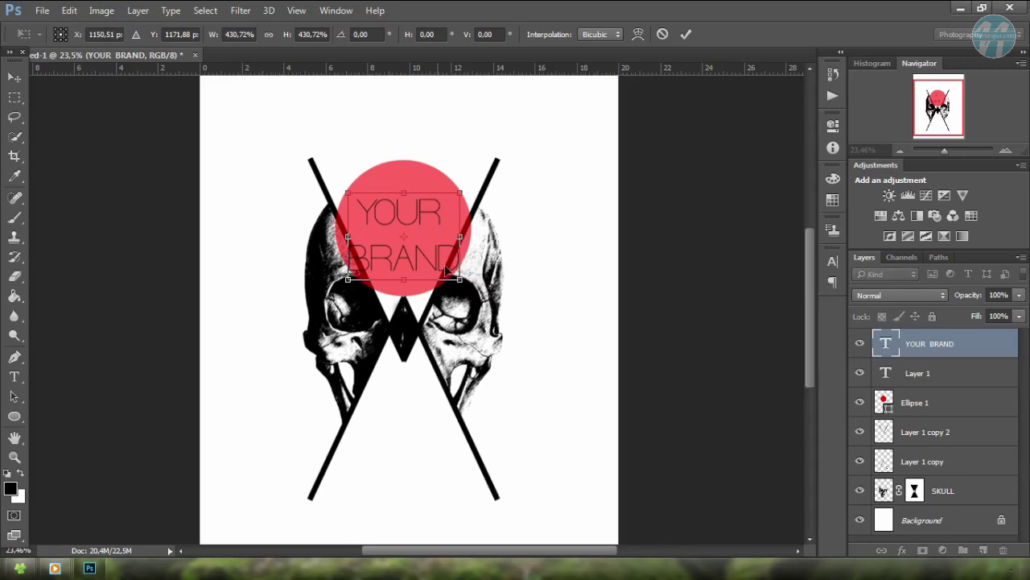
{"action": "key", "text": "Up"}
{"action": "key", "text": "Up"}
{"action": "key", "text": "Up"}
{"action": "key", "text": "Up"}
{"action": "key", "text": "Up"}
{"action": "key", "text": "Up"}
{"action": "key", "text": "Up"}
{"action": "key", "text": "Up"}
{"action": "key", "text": "Up"}
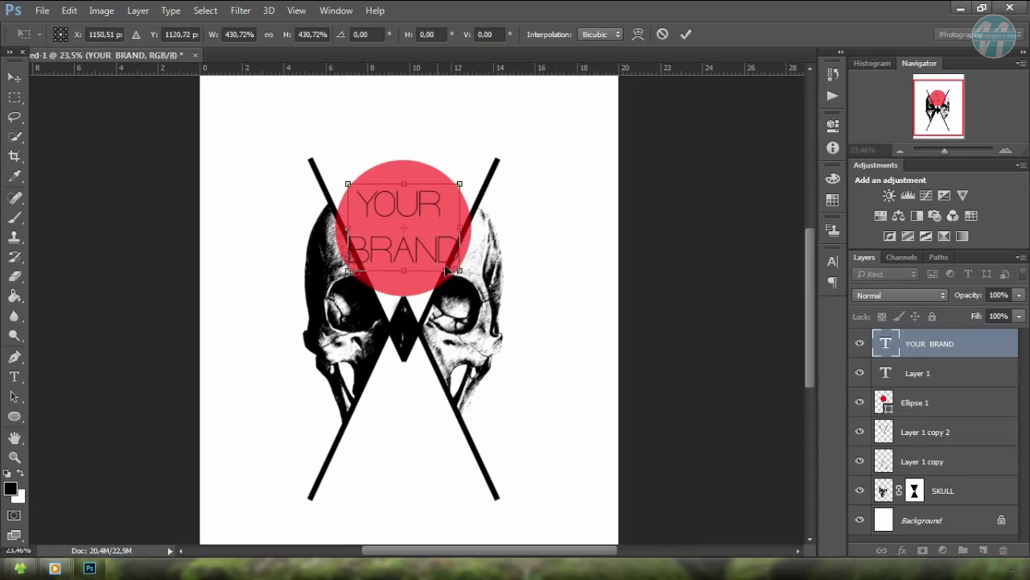
{"action": "key", "text": "Up"}
{"action": "key", "text": "Up"}
{"action": "key", "text": "Up"}
{"action": "key", "text": "Up"}
{"action": "key", "text": "Up"}
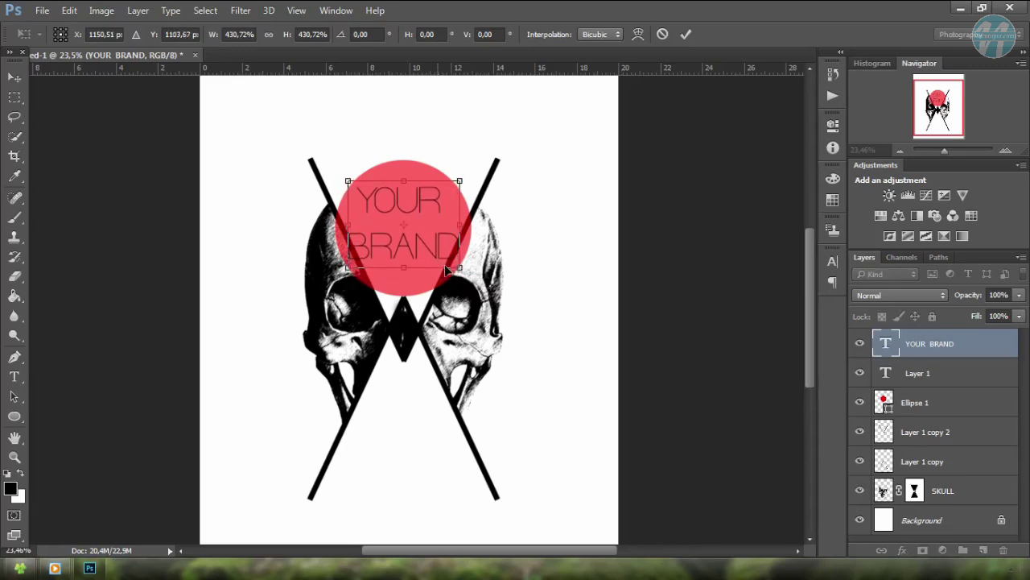
{"action": "key", "text": "Down"}
{"action": "key", "text": "Down"}
{"action": "key", "text": "Down"}
{"action": "key", "text": "Down"}
{"action": "key", "text": "Return"}
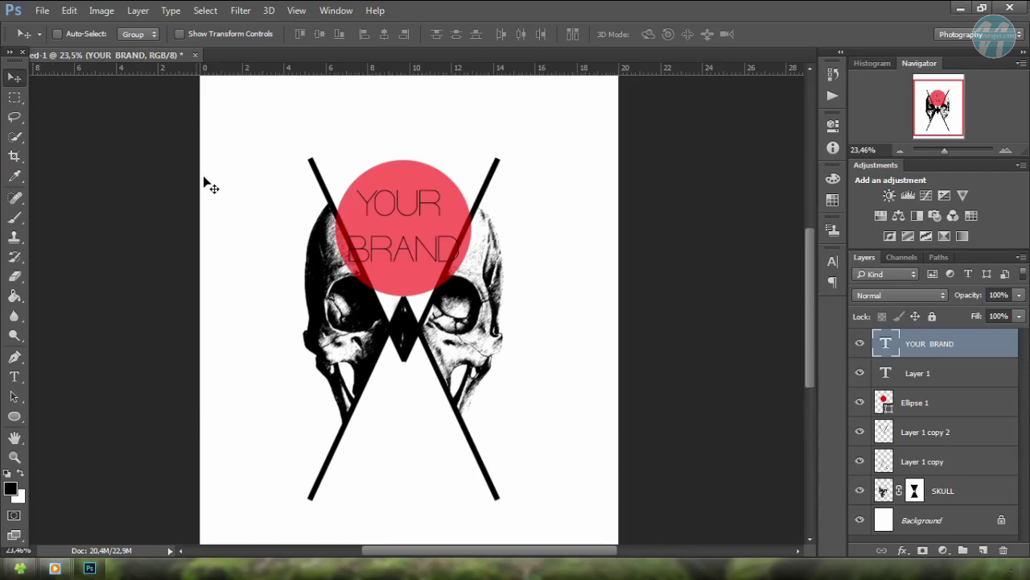
- Colour the tagline white (ffffff) and nudge it two steps lower in the circle
{"action": "key", "text": "t"}
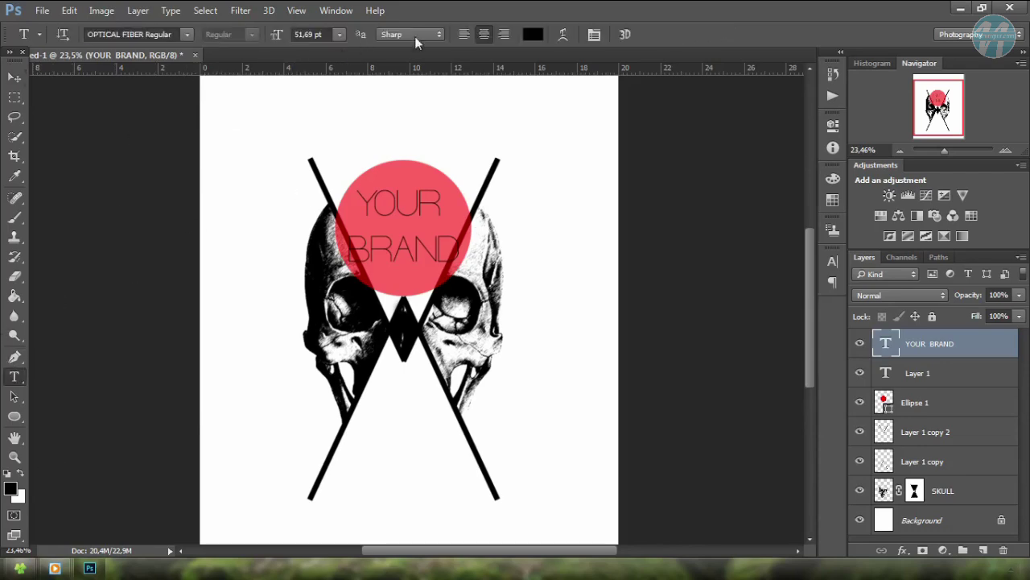
{"action": "left_click", "coordinate": [535, 40]}
{"action": "left_click", "coordinate": [263, 106]}
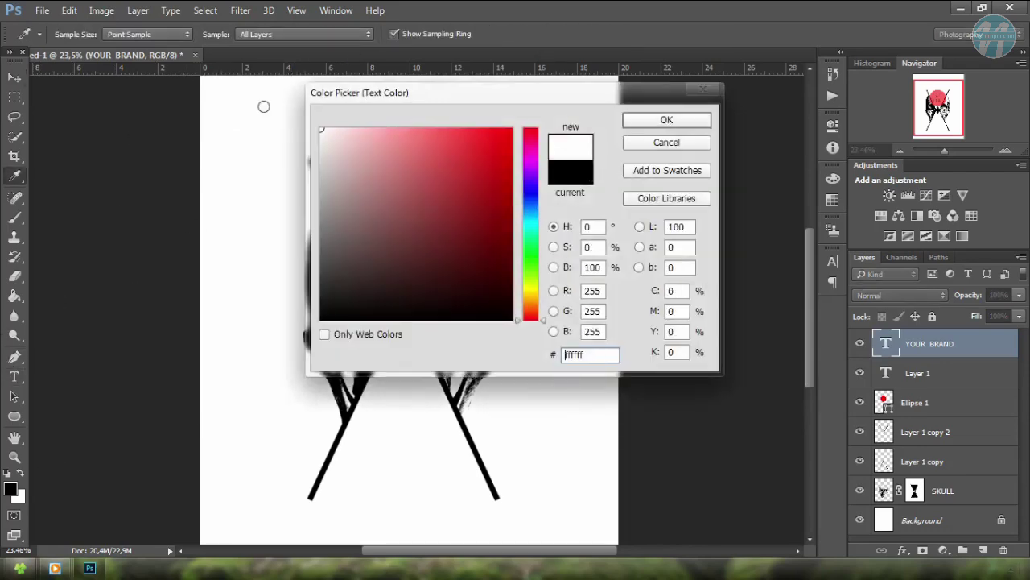
{"action": "left_click", "coordinate": [685, 120]}
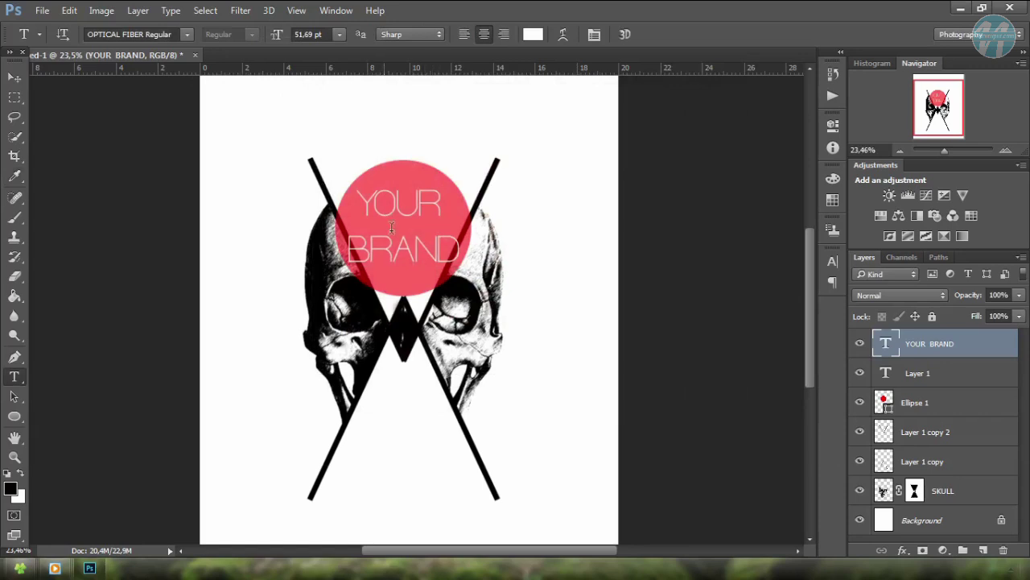
{"action": "left_click", "coordinate": [22, 76]}
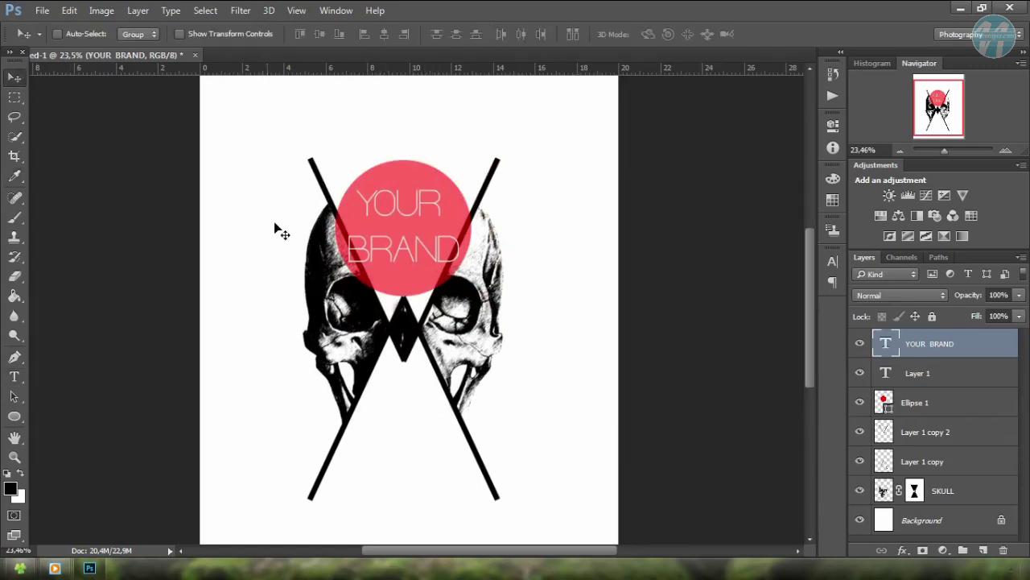
{"action": "key", "text": "Down"}
{"action": "key", "text": "Down"}
{"action": "key", "text": "Down"}
{"action": "key", "text": "Down"}
{"action": "key", "text": "Down"}
{"action": "key", "text": "Down"}
{"action": "key", "text": "Down"}
{"action": "key", "text": "Down"}
{"action": "key", "text": "Down"}
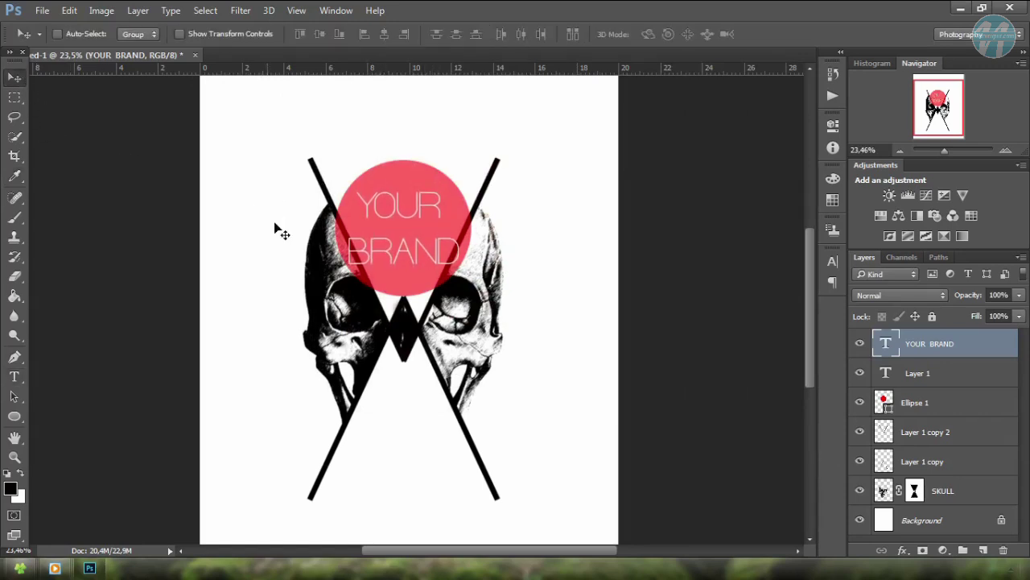
{"action": "key", "text": "Down"}
{"action": "key", "text": "Down"}
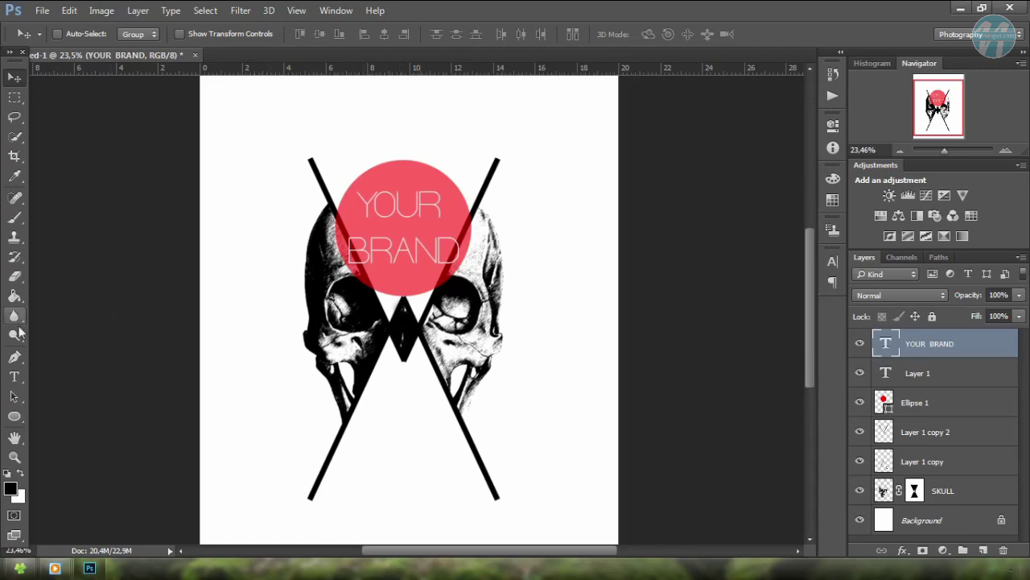
- Draw a red-filled square, Rectangle 1, at the lower left of the design
{"action": "left_click", "coordinate": [16, 357]}
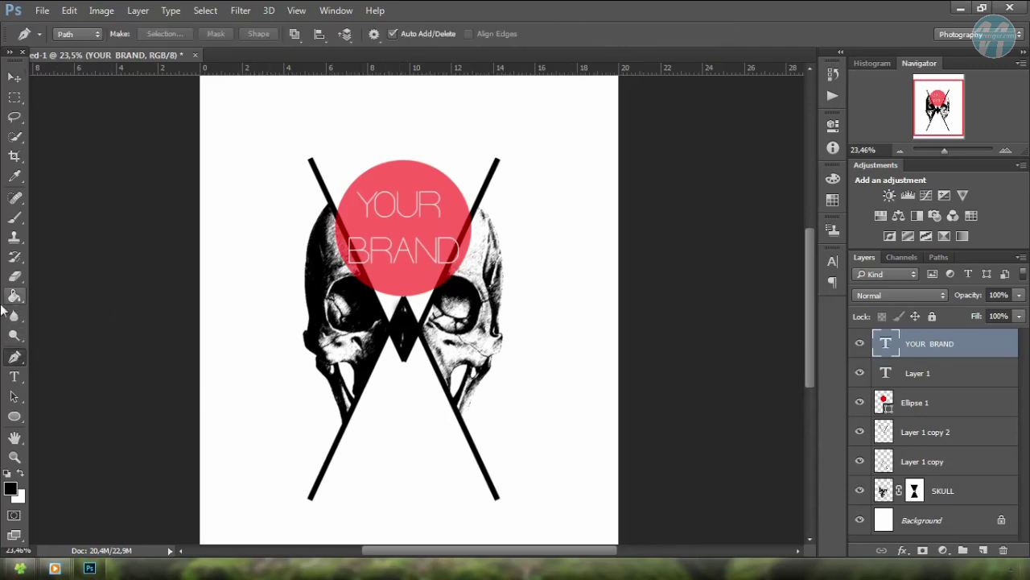
{"action": "left_click", "coordinate": [13, 417]}
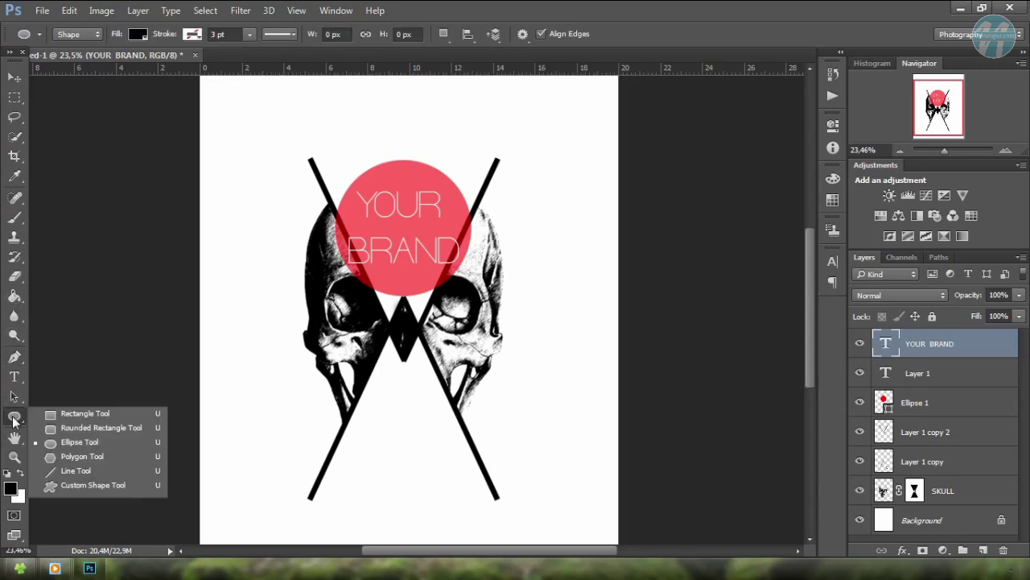
{"action": "left_click", "coordinate": [58, 415]}
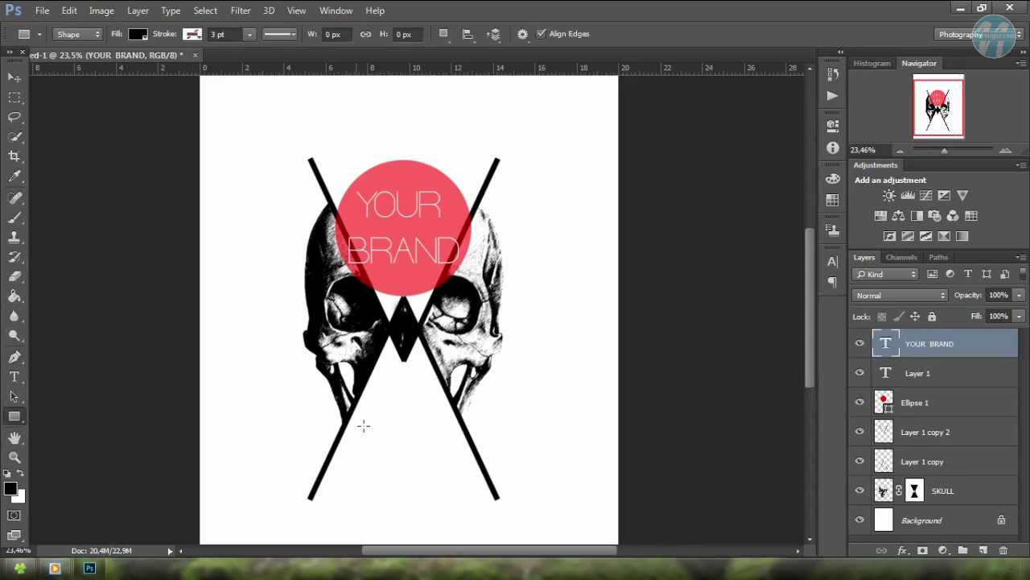
{"action": "left_click_drag", "start_coordinate": [231, 386], "coordinate": [362, 515]}
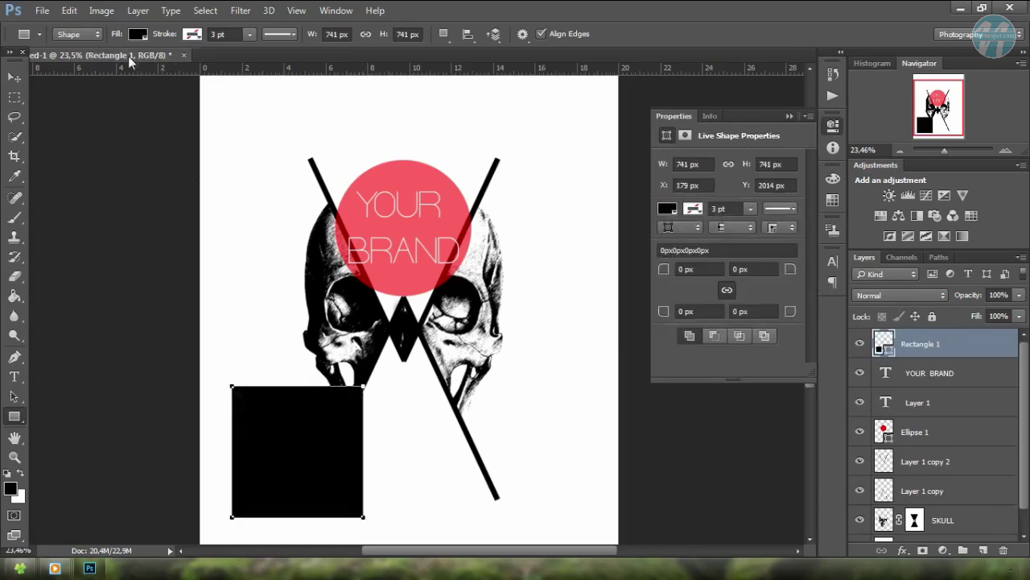
{"action": "left_click", "coordinate": [143, 34]}
{"action": "left_click", "coordinate": [65, 128]}
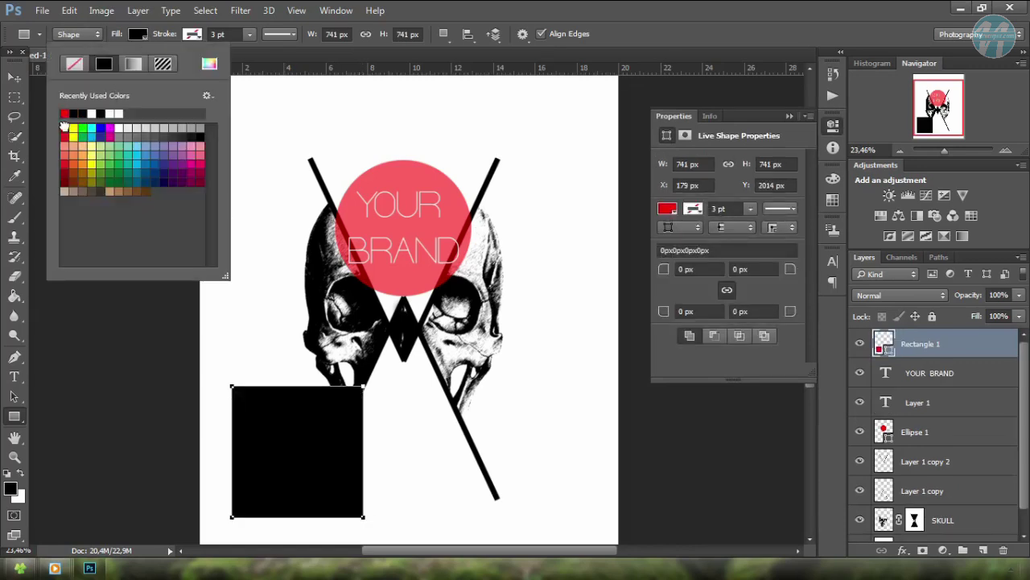
{"action": "left_click", "coordinate": [147, 36]}
- Delete the square's bottom-right anchor to turn it into a right-angled triangle
{"action": "key", "text": "Return"}
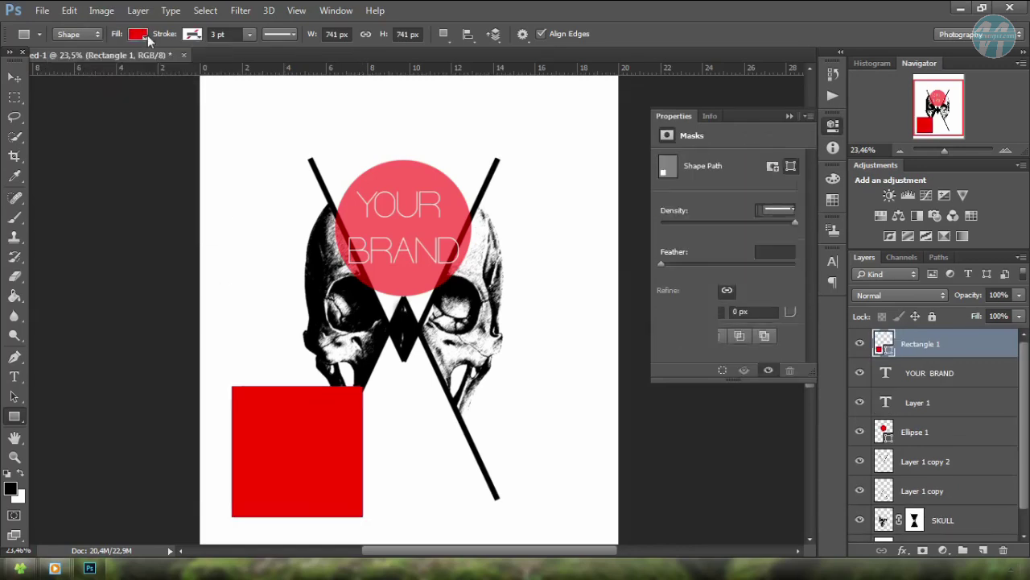
{"action": "left_click", "coordinate": [791, 115]}
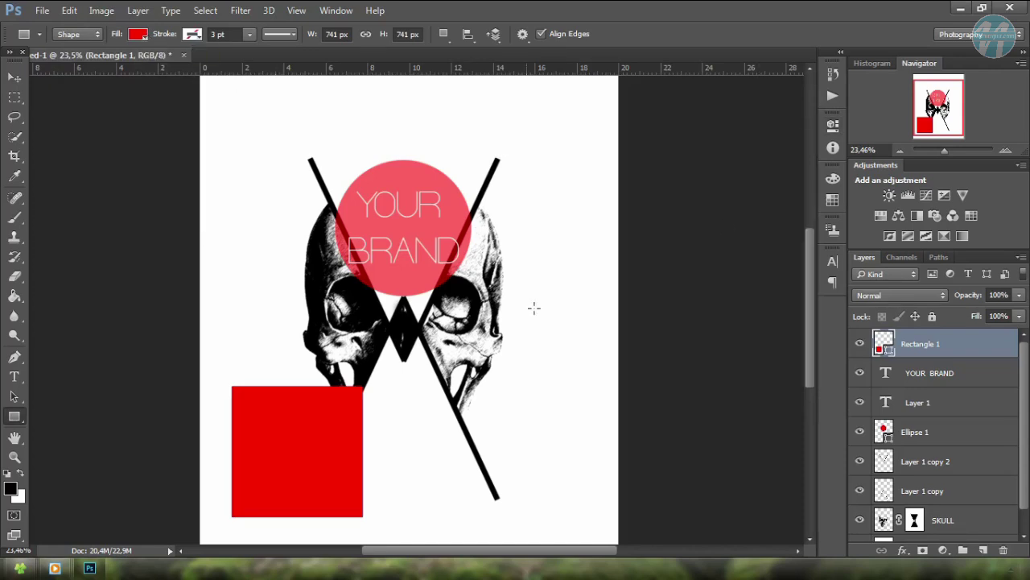
{"action": "left_click", "coordinate": [15, 356]}
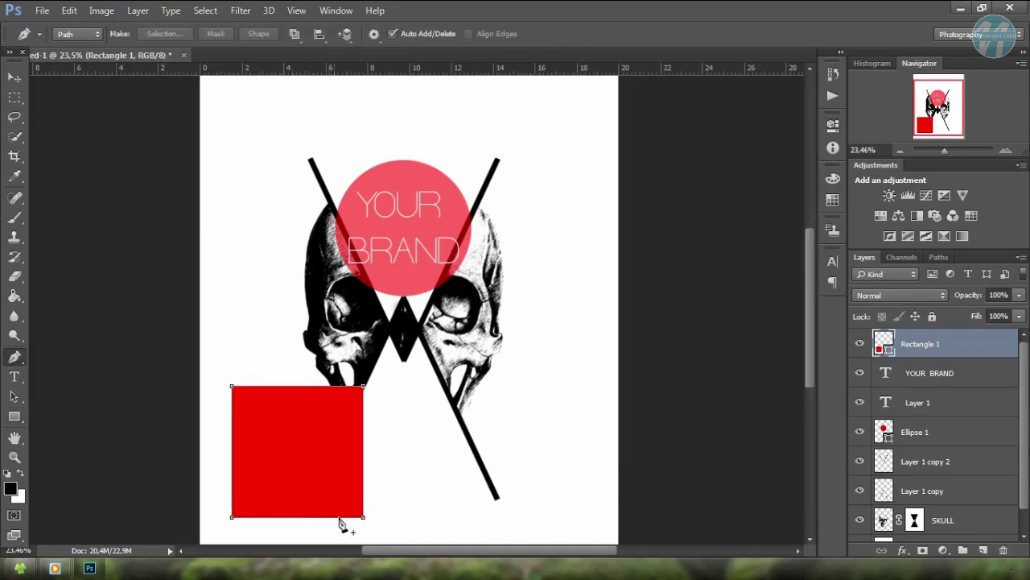
{"action": "left_click", "coordinate": [364, 517]}
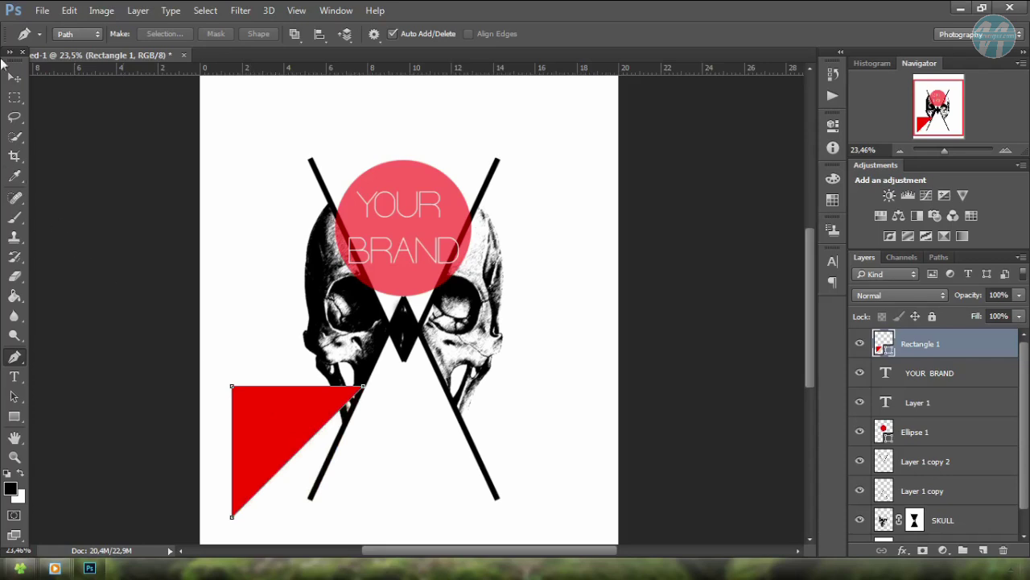
- Rotate the red triangle 45° and stretch it to about 219% height
{"action": "left_click", "coordinate": [14, 97]}
{"action": "left_click", "coordinate": [15, 76]}
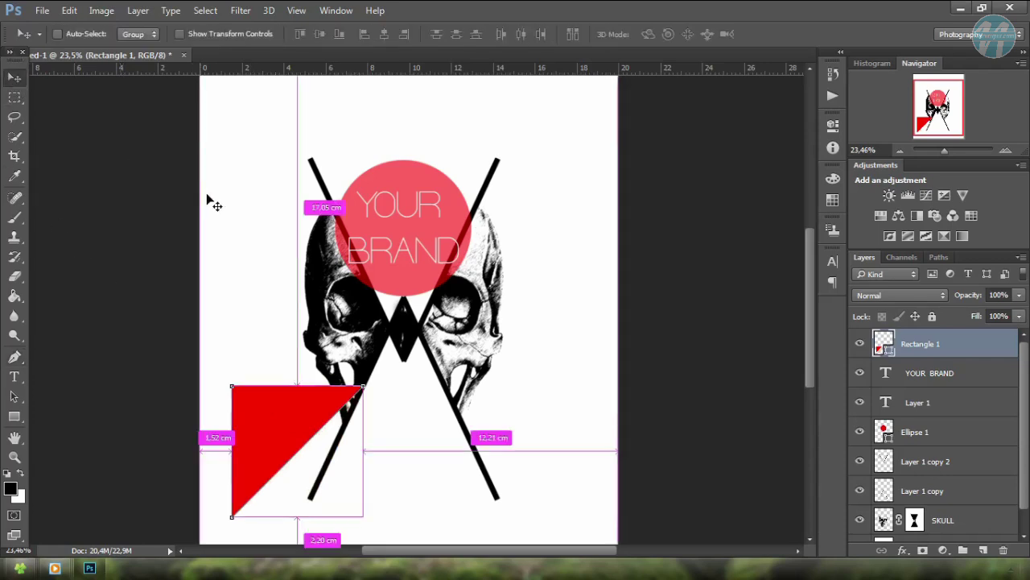
{"action": "key", "text": "ctrl+t"}
{"action": "left_click", "coordinate": [466, 240]}
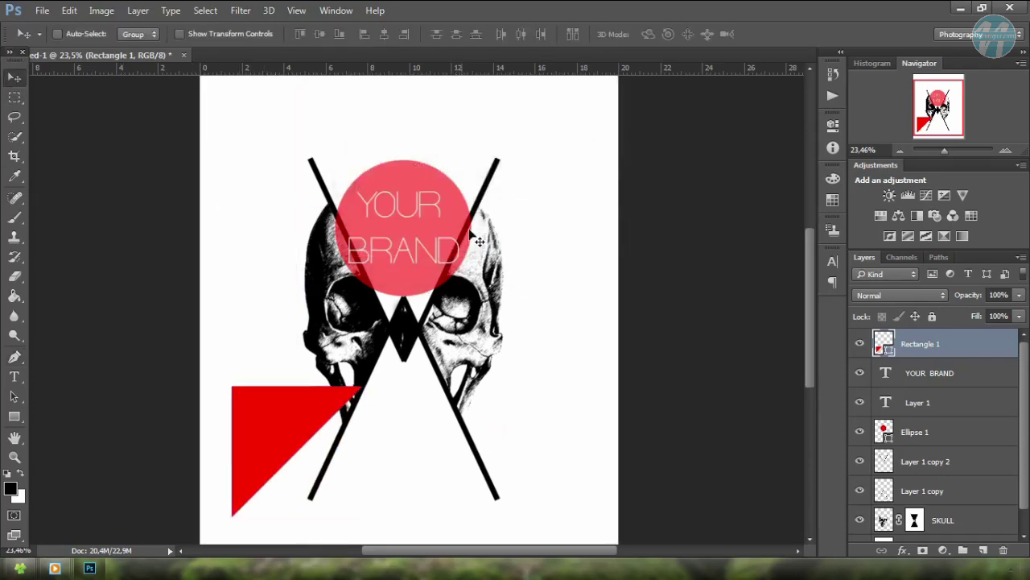
{"action": "key", "text": "ctrl+t"}
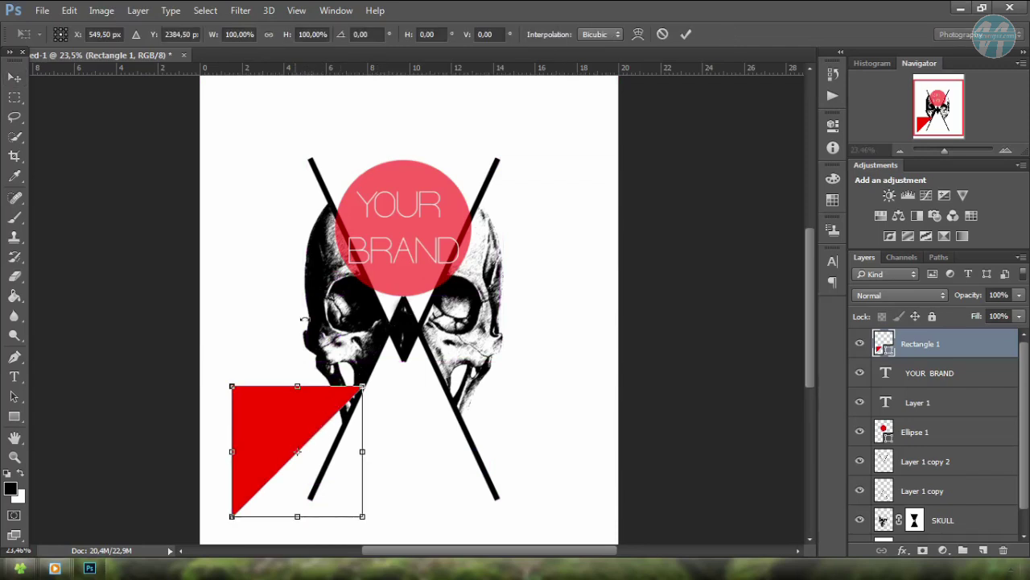
{"action": "left_click", "coordinate": [369, 34]}
{"action": "type", "text": "4"}
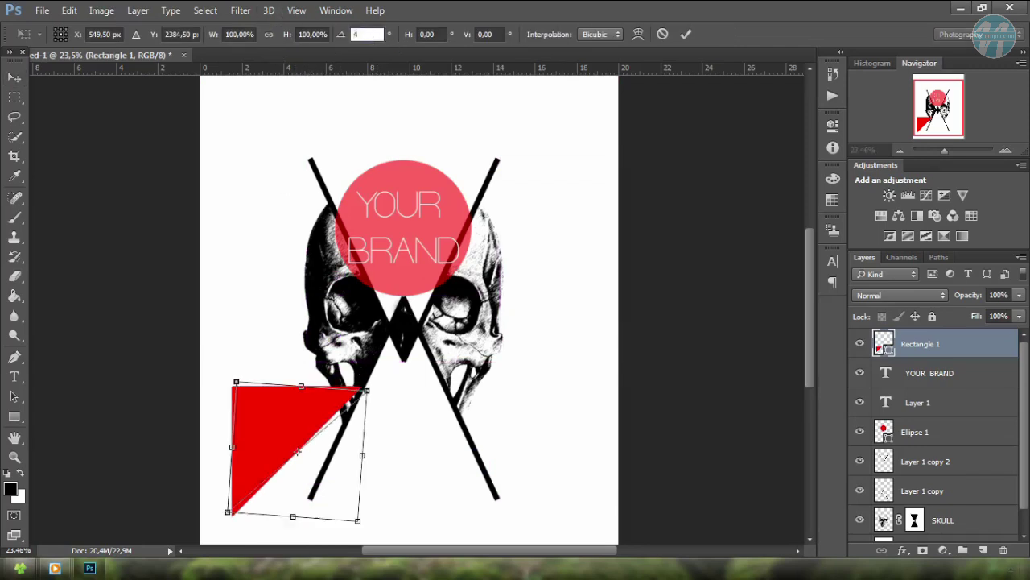
{"action": "type", "text": "5"}
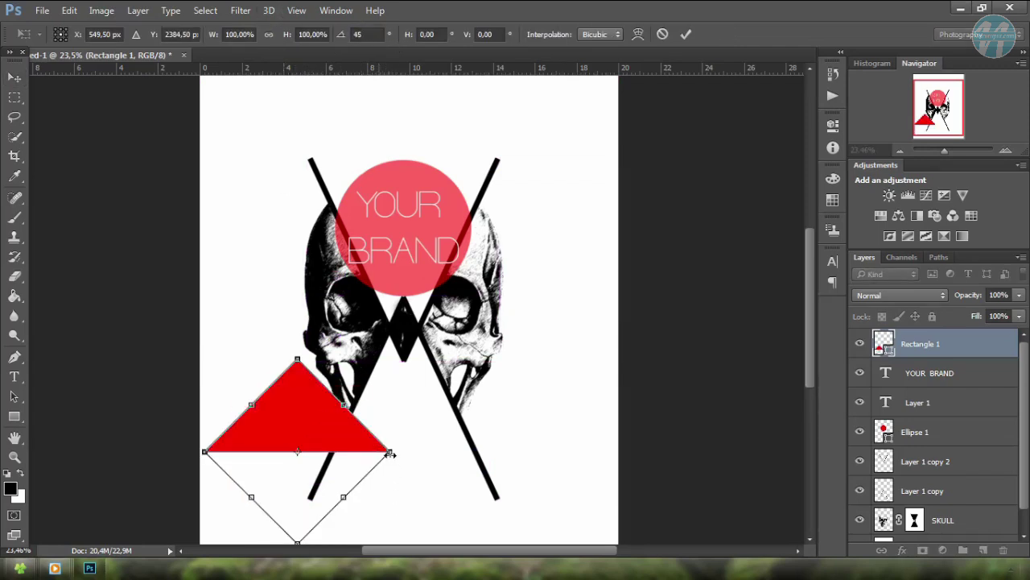
{"action": "left_click_drag", "start_coordinate": [390, 451], "coordinate": [316, 450]}
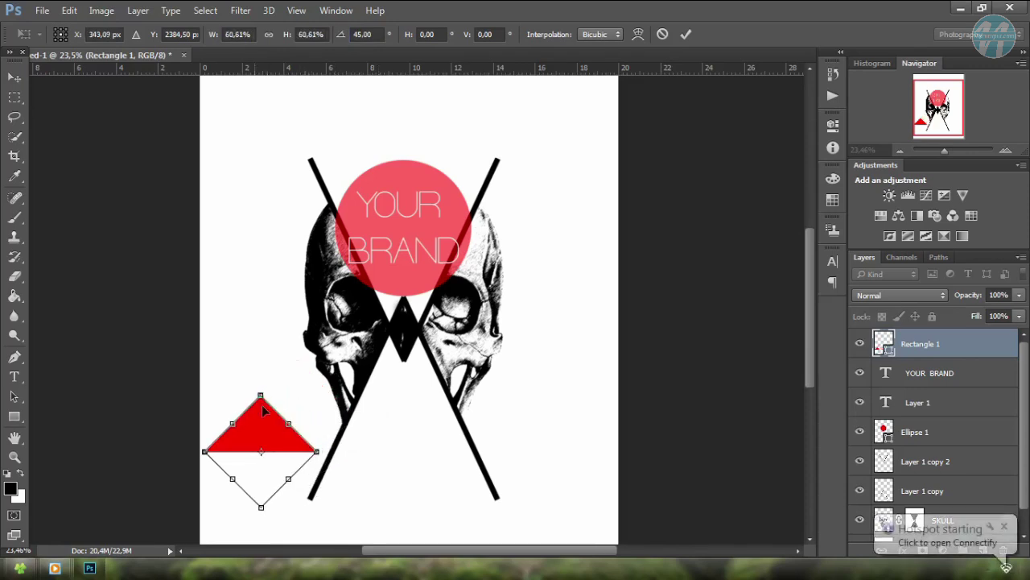
{"action": "mouse_move", "coordinate": [260, 395]}
{"action": "left_mouse_down"}
{"action": "mouse_move", "coordinate": [257, 353]}
{"action": "mouse_move", "coordinate": [258, 527]}
{"action": "left_mouse_up"}
{"action": "key", "text": "Return"}
- Move the triangle into the X's lower wedge, centred below the skull, and apply
{"action": "key", "text": "ctrl+t"}
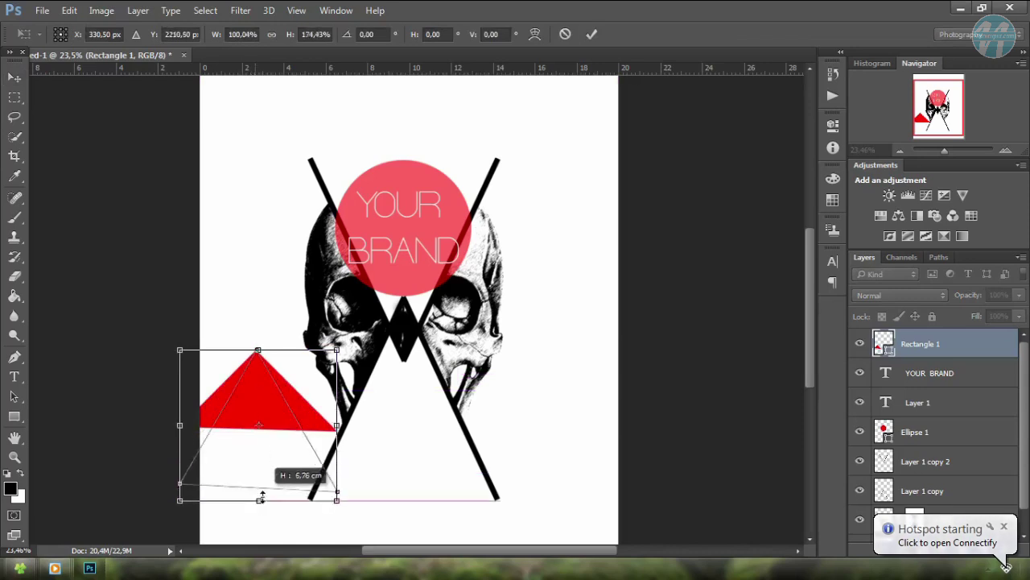
{"action": "left_click_drag", "start_coordinate": [301, 496], "coordinate": [447, 476]}
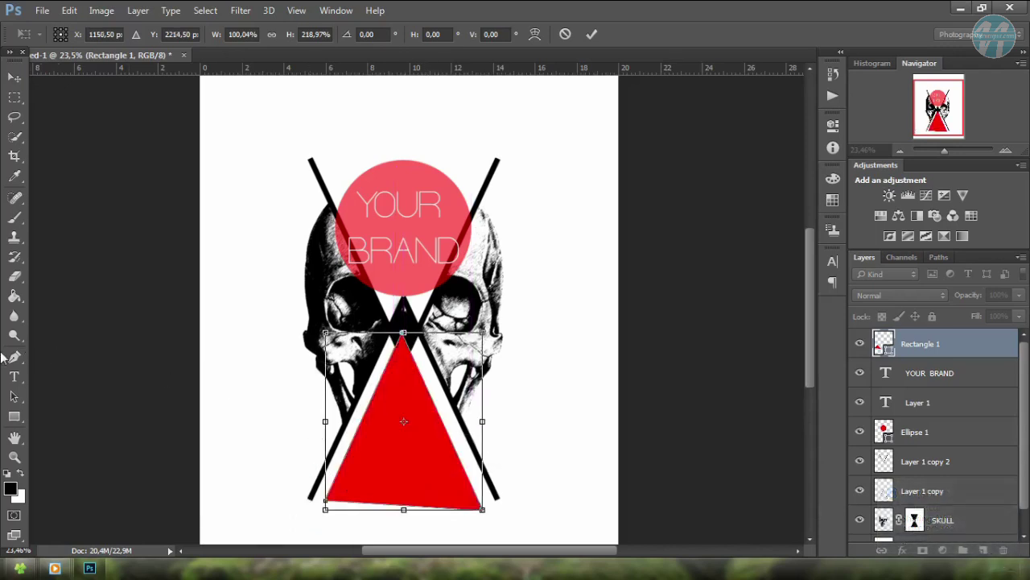
{"action": "left_click", "coordinate": [4, 356]}
{"action": "left_click", "coordinate": [438, 227]}
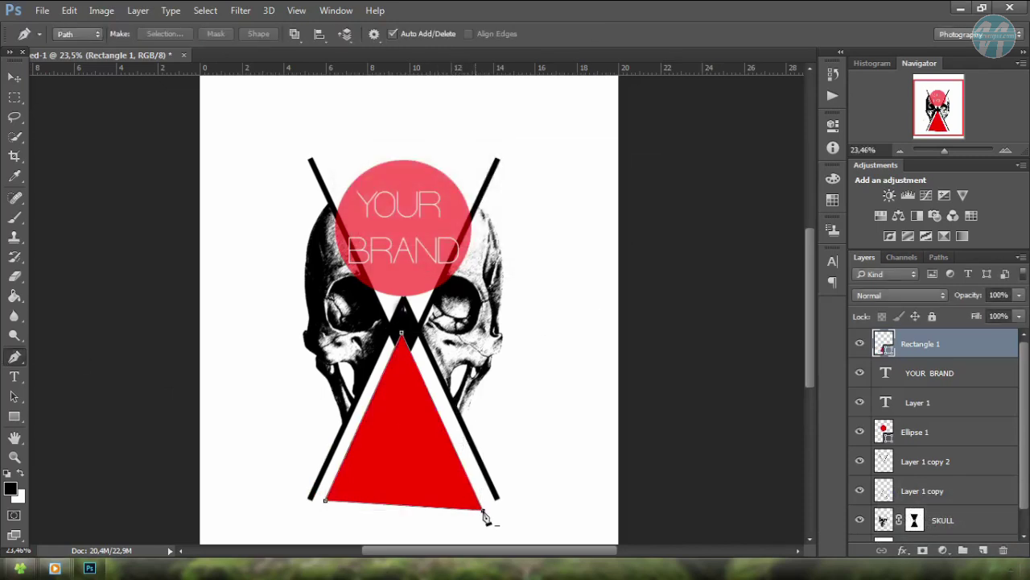
- Level the red triangle's base, nudge it up twice, and scale it to about 84%
{"action": "left_click_drag", "start_coordinate": [483, 511], "coordinate": [483, 501]}
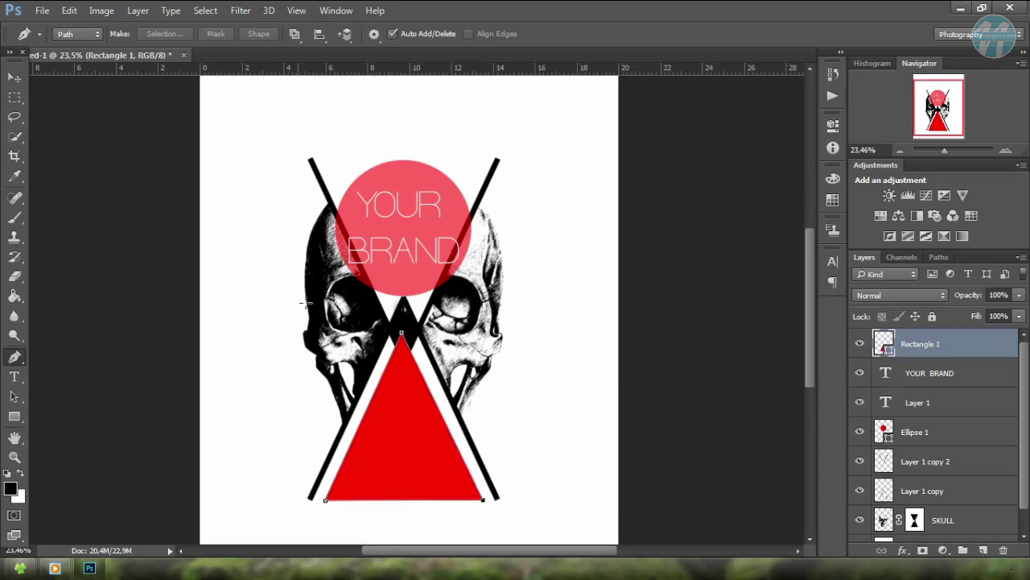
{"action": "left_click", "coordinate": [15, 77]}
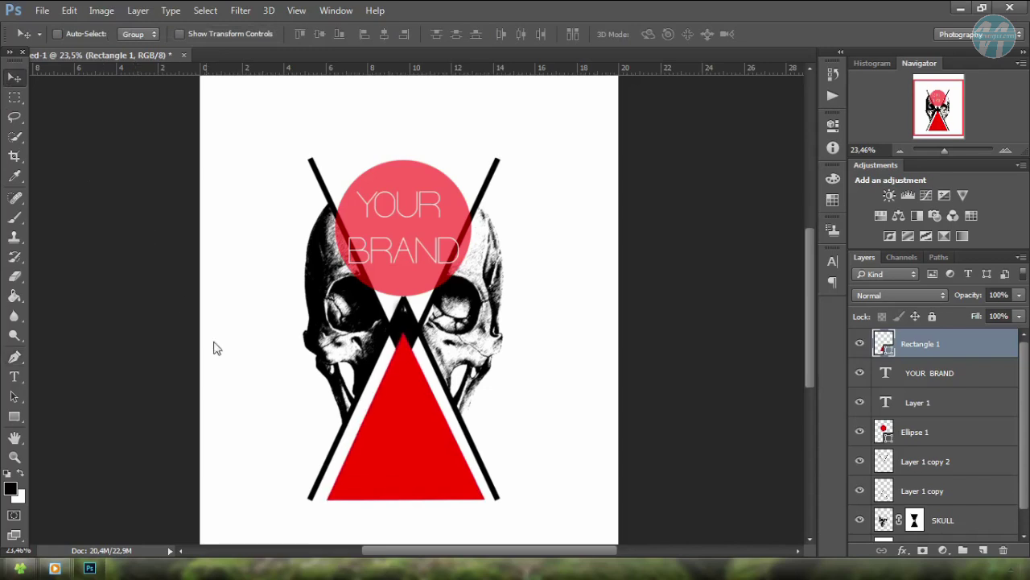
{"action": "key", "text": "shift+Up"}
{"action": "key", "text": "shift+Up"}
{"action": "key", "text": "shift+Up"}
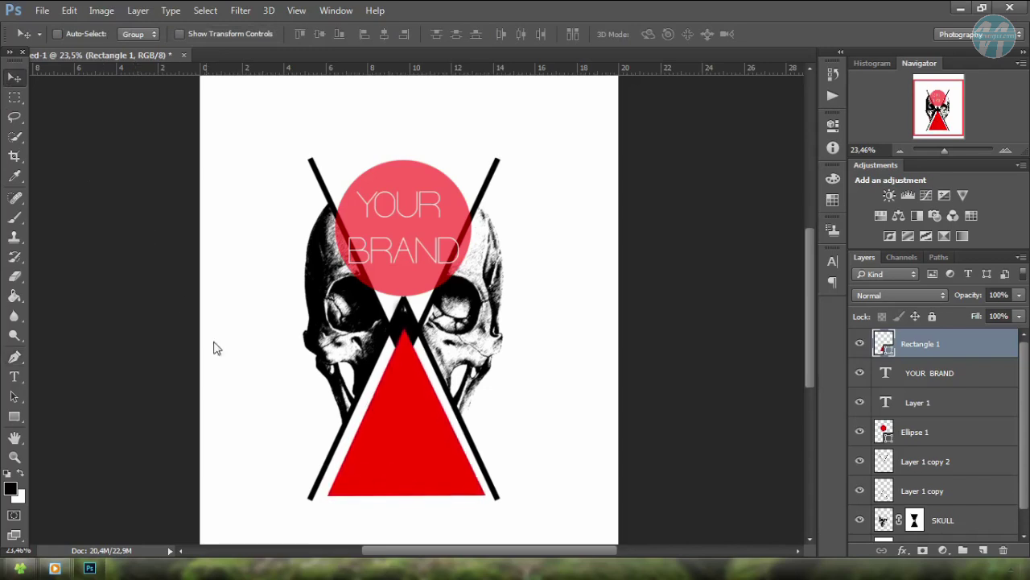
{"action": "key", "text": "shift+Up"}
{"action": "key", "text": "shift+Up"}
{"action": "key", "text": "shift+Up"}
{"action": "key", "text": "shift+Up"}
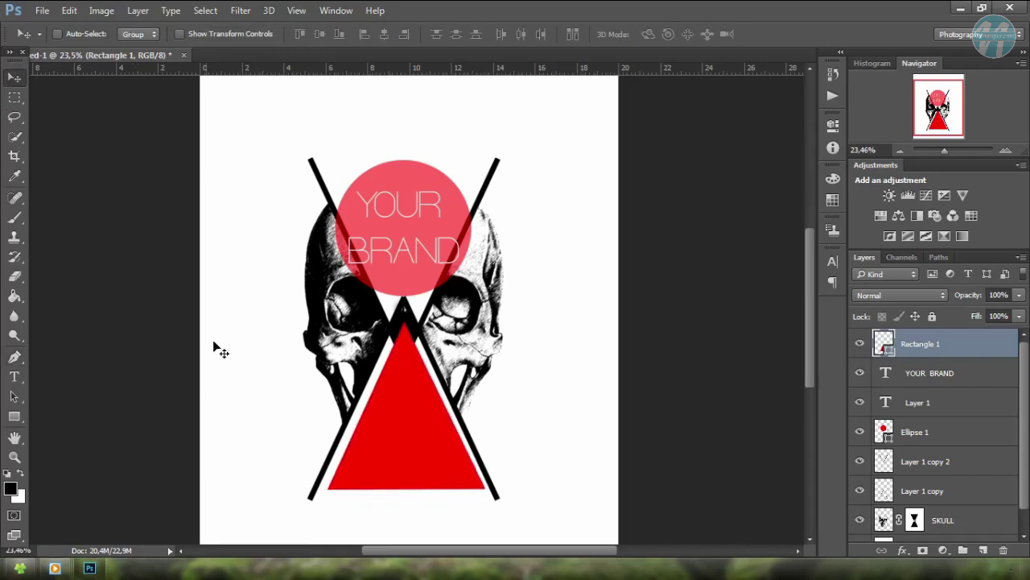
{"action": "key", "text": "ctrl+t"}
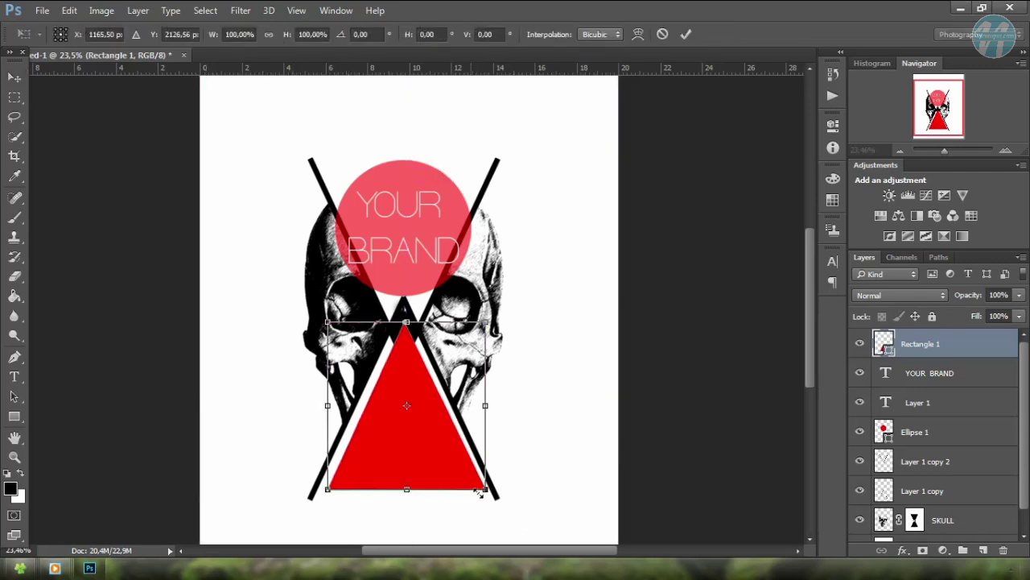
{"action": "left_click_drag", "start_coordinate": [488, 490], "coordinate": [473, 480]}
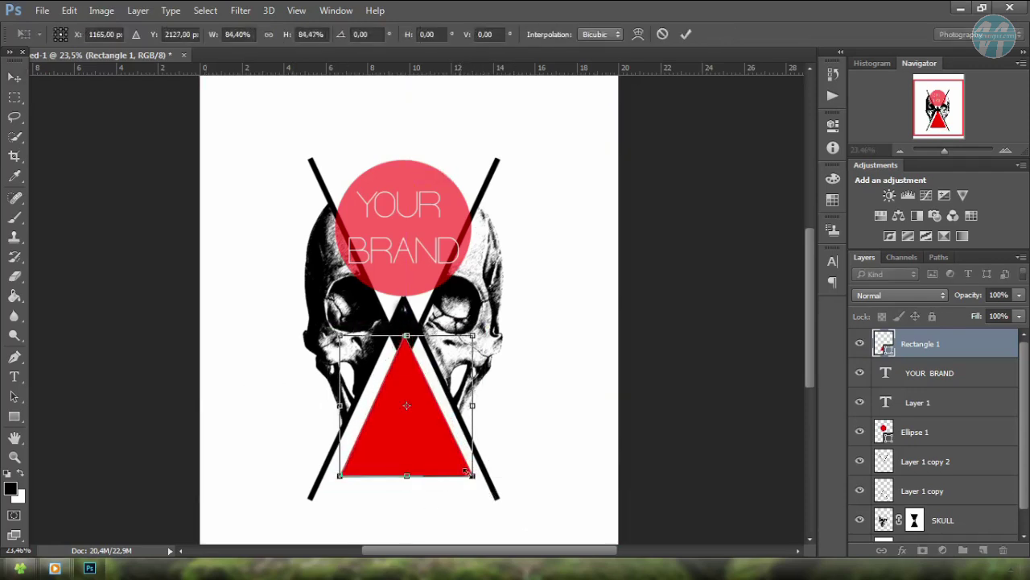
- Confirm the triangle resize and set Rectangle 1's opacity to 61%
{"action": "key", "text": "Return"}
{"action": "left_click", "coordinate": [948, 438]}
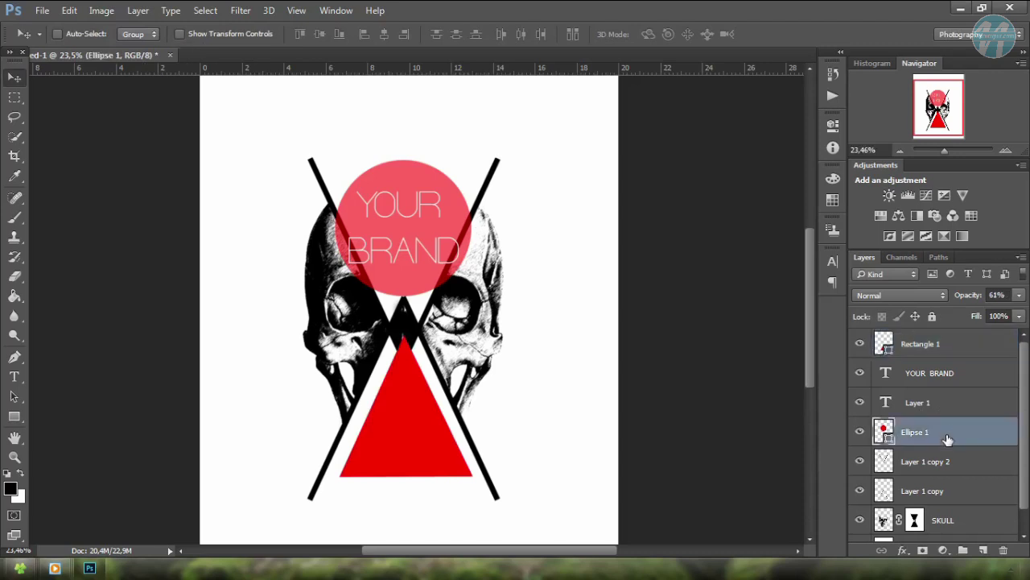
{"action": "left_click", "coordinate": [948, 344]}
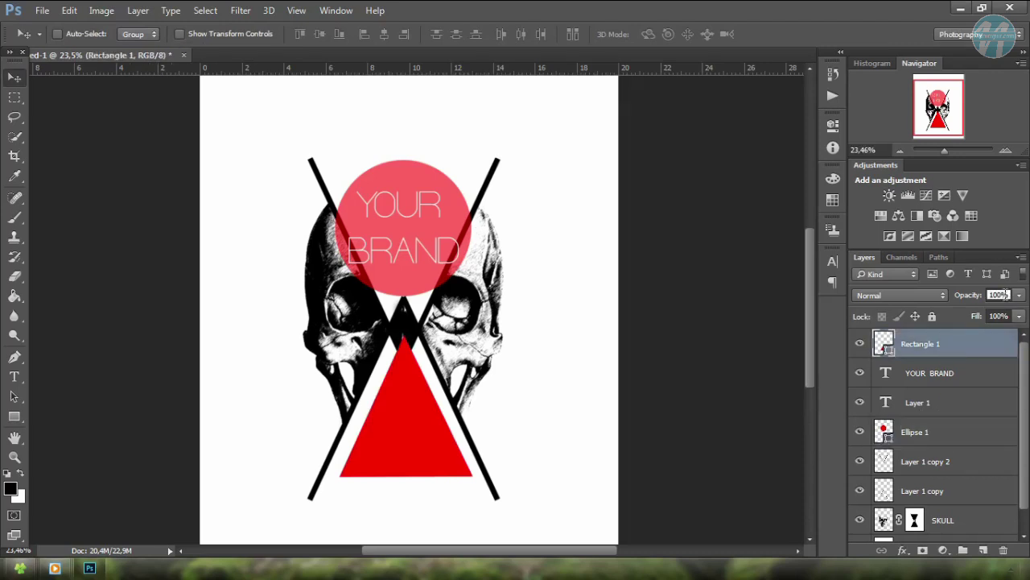
{"action": "left_click", "coordinate": [1007, 295]}
{"action": "type", "text": "61"}
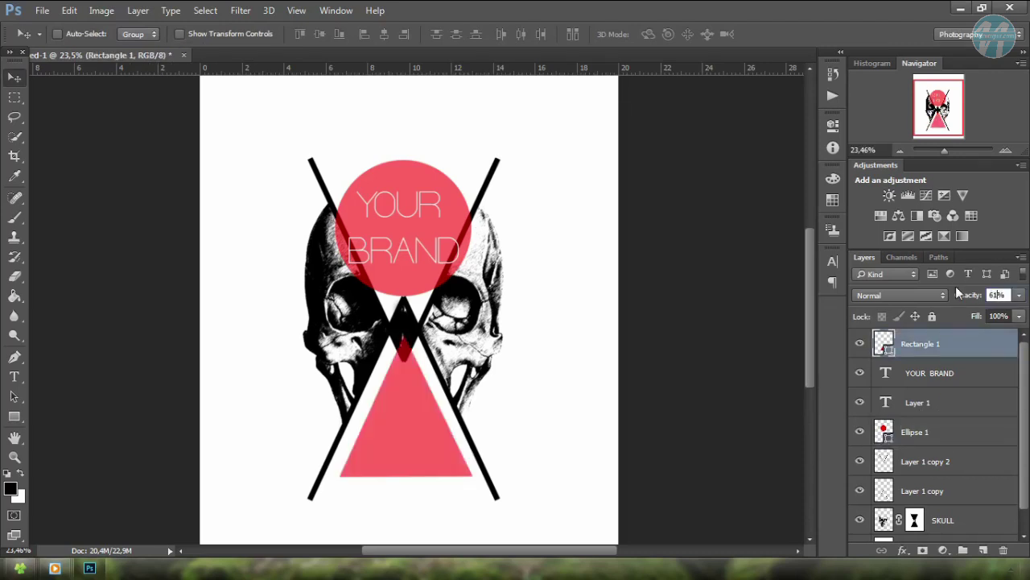
{"action": "key", "text": "Return"}
- Move Rectangle 1 below the SKULL layer and nudge it up slightly
{"action": "left_click_drag", "start_coordinate": [955, 335], "coordinate": [954, 506]}
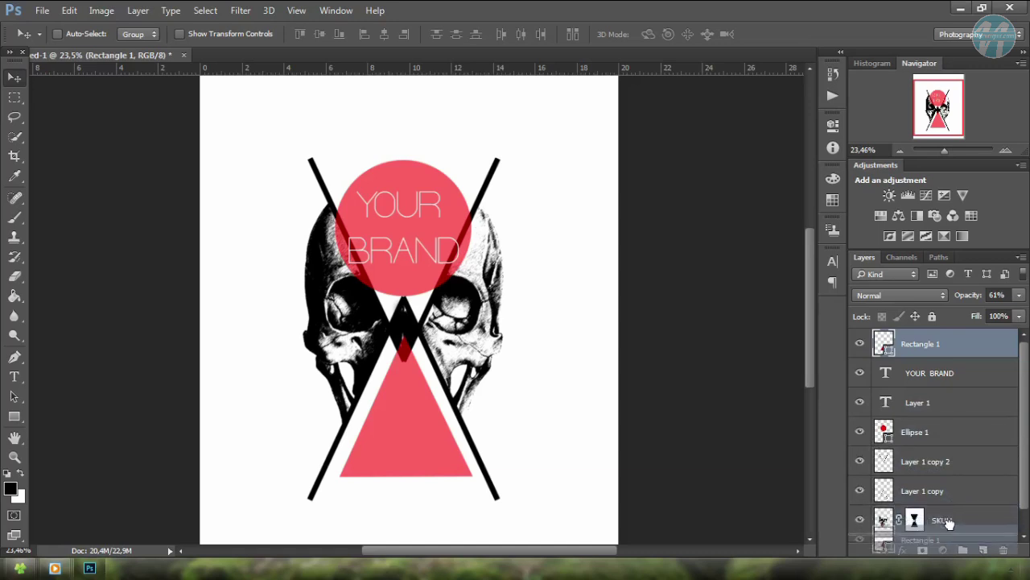
{"action": "left_click_drag", "start_coordinate": [954, 506], "coordinate": [936, 522]}
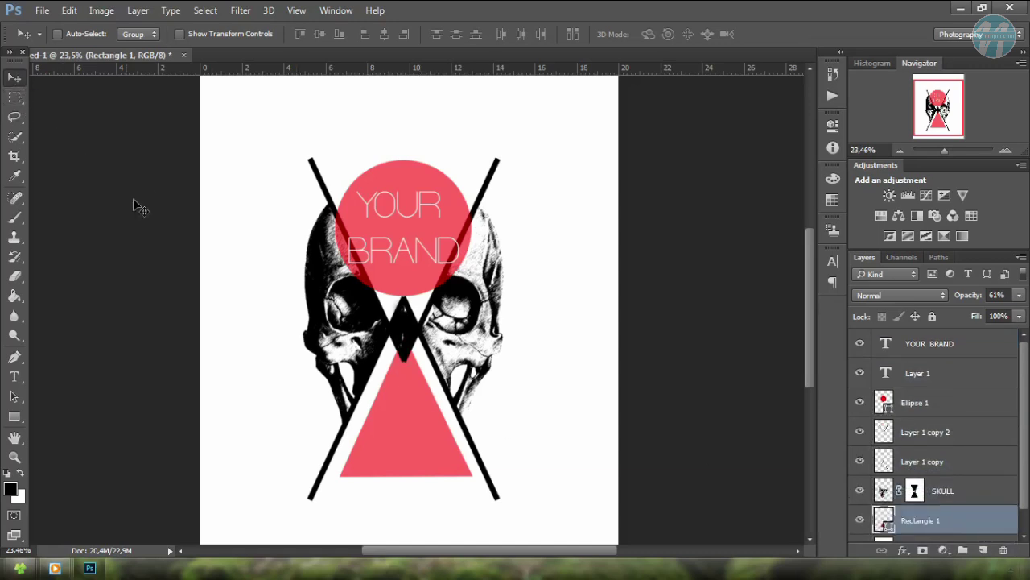
{"action": "key", "text": "shift+Up"}
{"action": "key", "text": "shift+Up"}
{"action": "key", "text": "shift+Up"}
{"action": "key", "text": "shift+Up"}
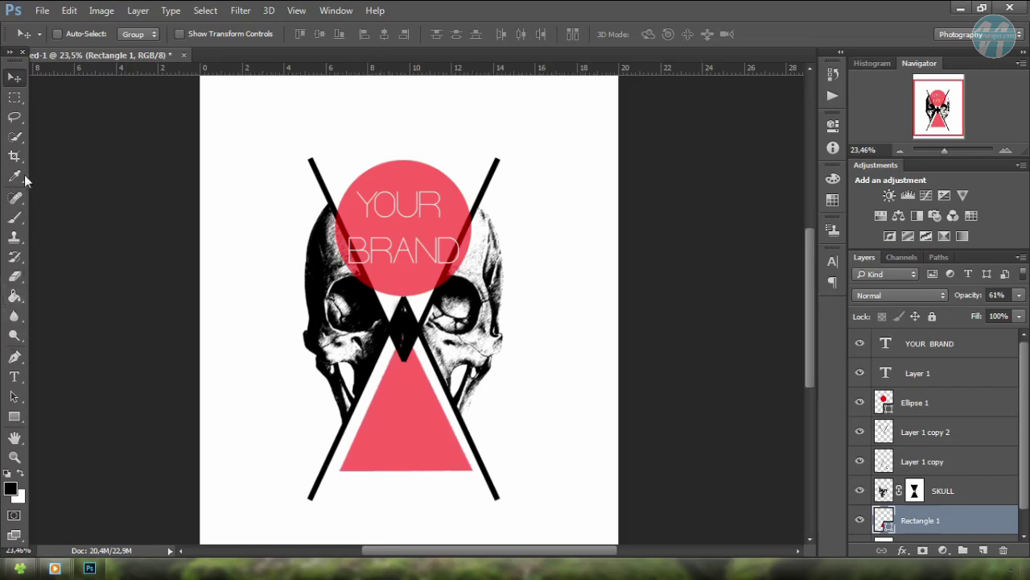
- Fill a thin vertical strip left of the skull with black on a new layer
{"action": "left_click", "coordinate": [15, 96]}
{"action": "left_click_drag", "start_coordinate": [242, 199], "coordinate": [243, 380]}
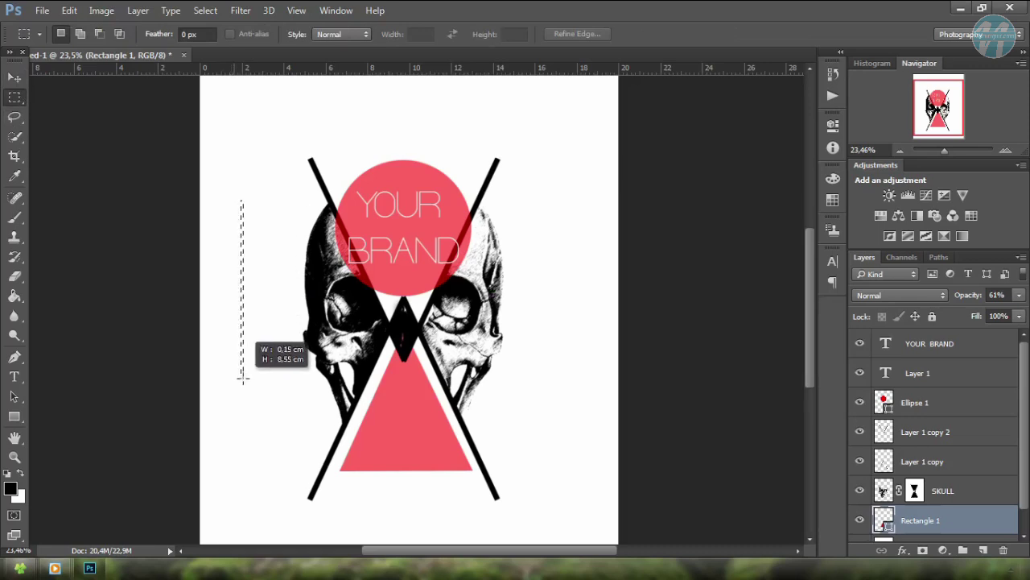
{"action": "left_click_drag", "start_coordinate": [244, 380], "coordinate": [243, 378]}
{"action": "left_click", "coordinate": [15, 296]}
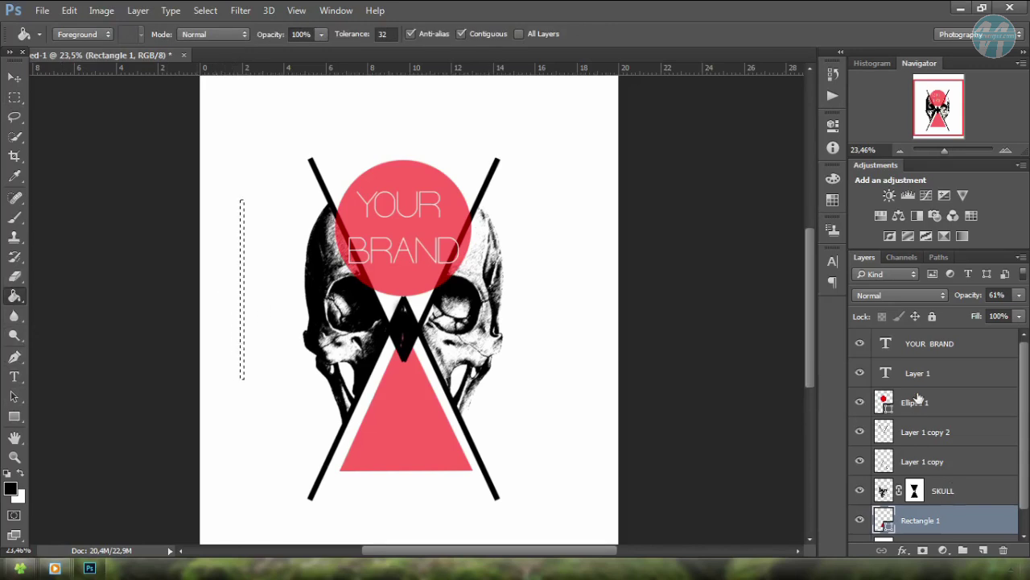
{"action": "left_click", "coordinate": [954, 344]}
{"action": "left_click", "coordinate": [983, 550]}
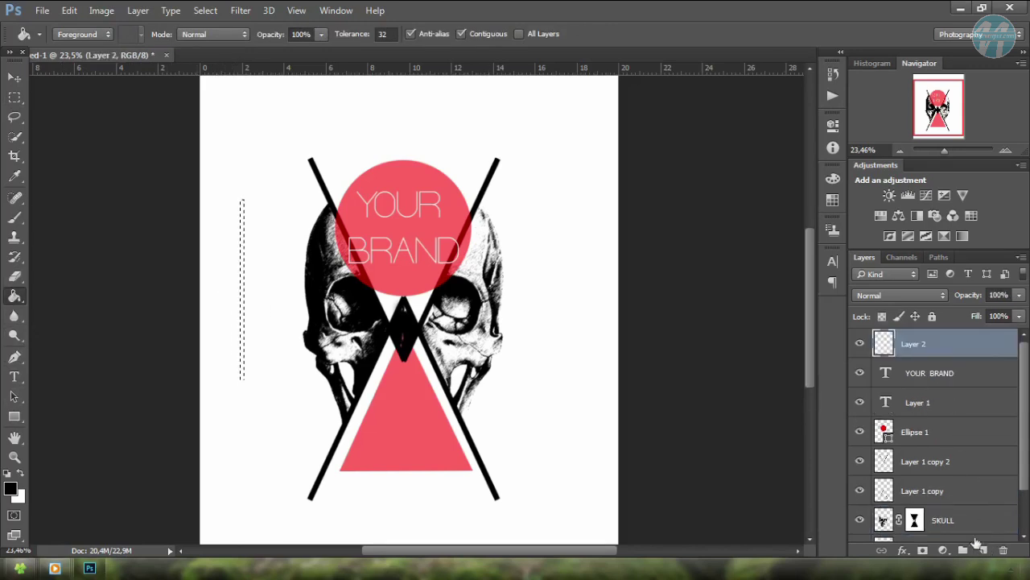
{"action": "left_click", "coordinate": [241, 295]}
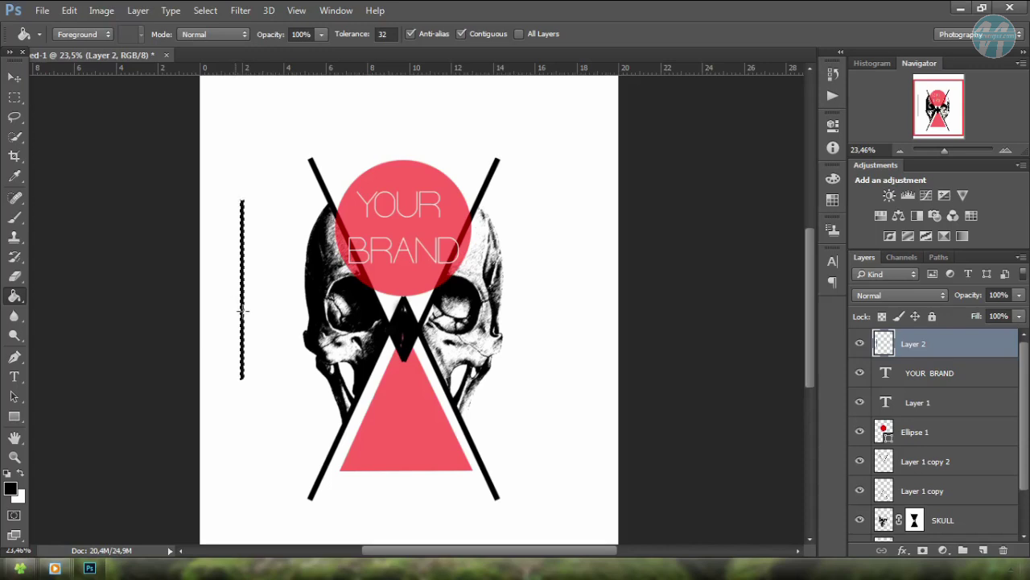
{"action": "key", "text": "ctrl+d"}
- Narrow the black bar into a thin line, then widen it slightly
{"action": "key", "text": "ctrl+t"}
{"action": "left_click_drag", "start_coordinate": [246, 292], "coordinate": [243, 292]}
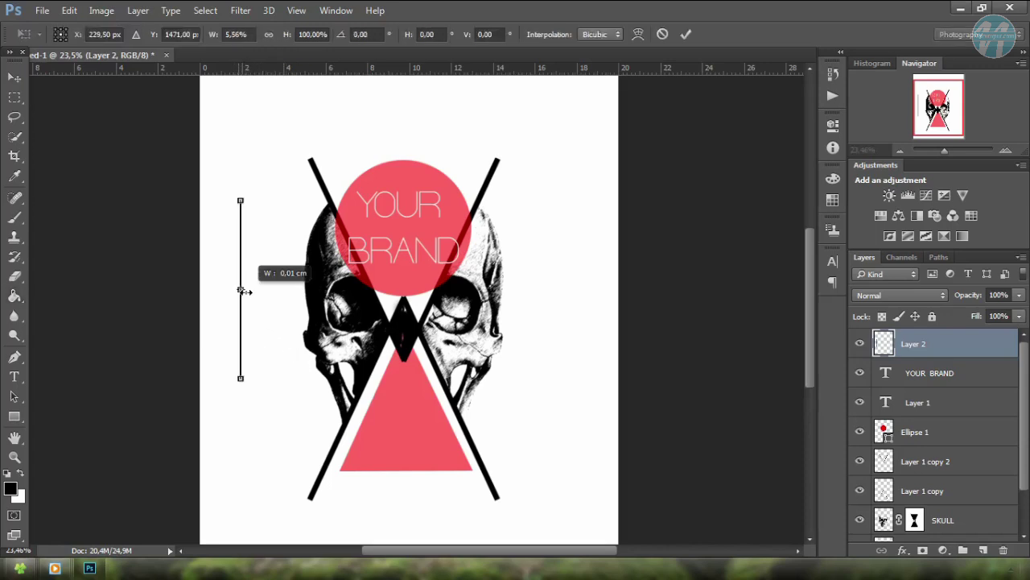
{"action": "key", "text": "Return"}
{"action": "key", "text": "g"}
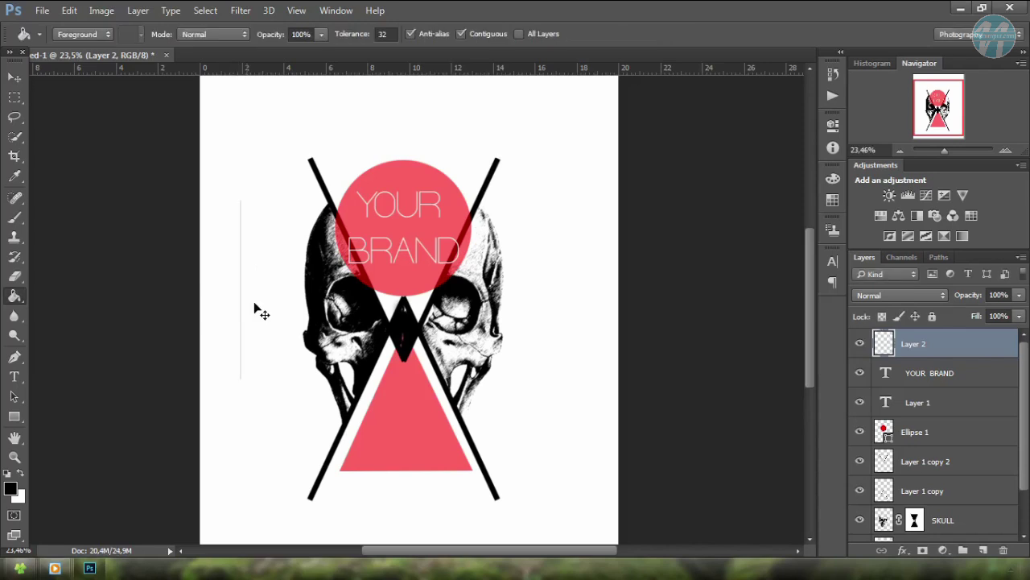
{"action": "key", "text": "ctrl+t"}
{"action": "left_click_drag", "start_coordinate": [243, 291], "coordinate": [245, 290]}
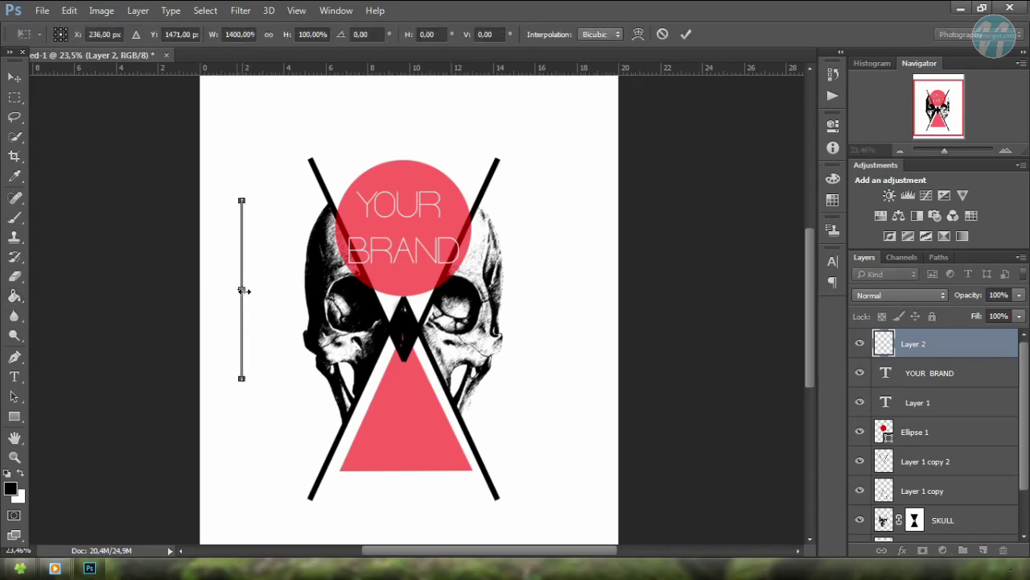
{"action": "key", "text": "Return"}
{"action": "key", "text": "g"}
- Rotate the line 25° and move it toward the skull's left diagonal
{"action": "key", "text": "ctrl+t"}
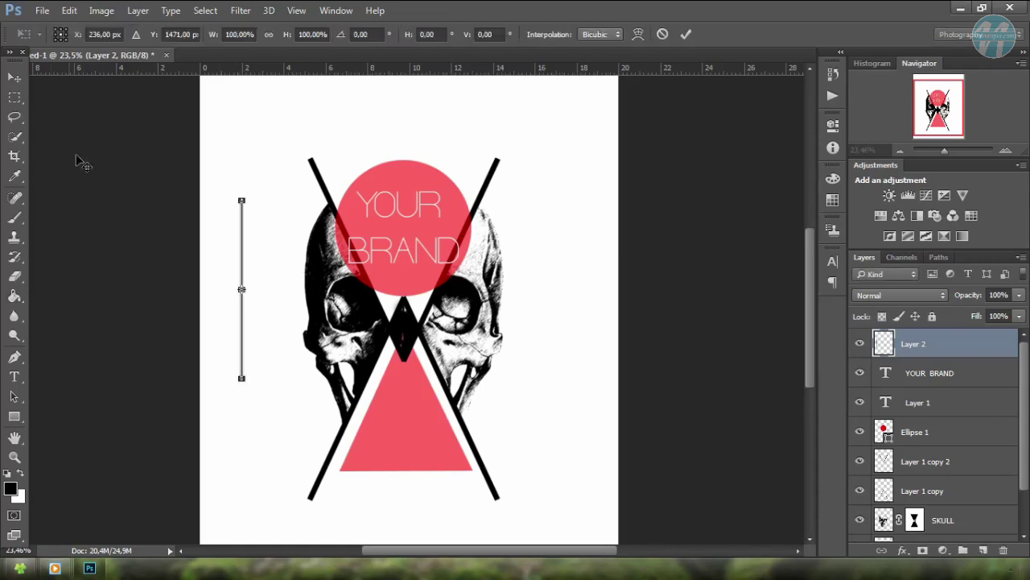
{"action": "double_click", "coordinate": [373, 34]}
{"action": "type", "text": "25"}
{"action": "key", "text": "Return"}
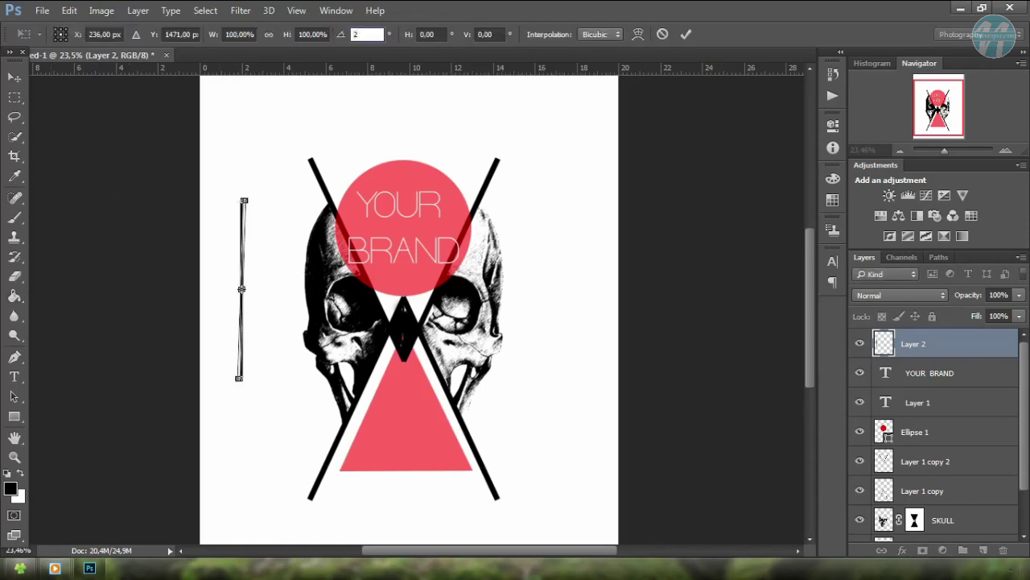
{"action": "left_click", "coordinate": [14, 77]}
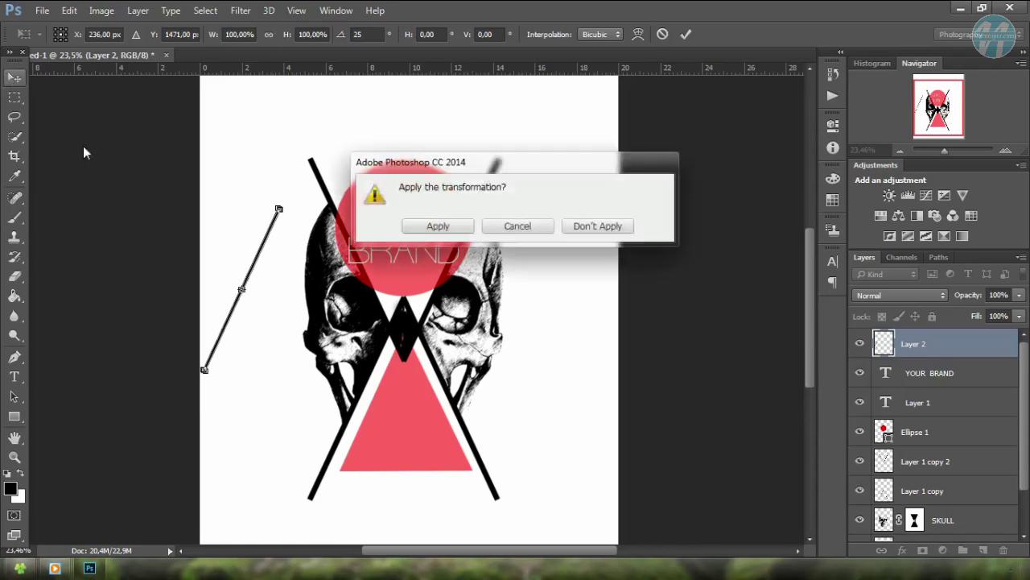
{"action": "left_click", "coordinate": [437, 226]}
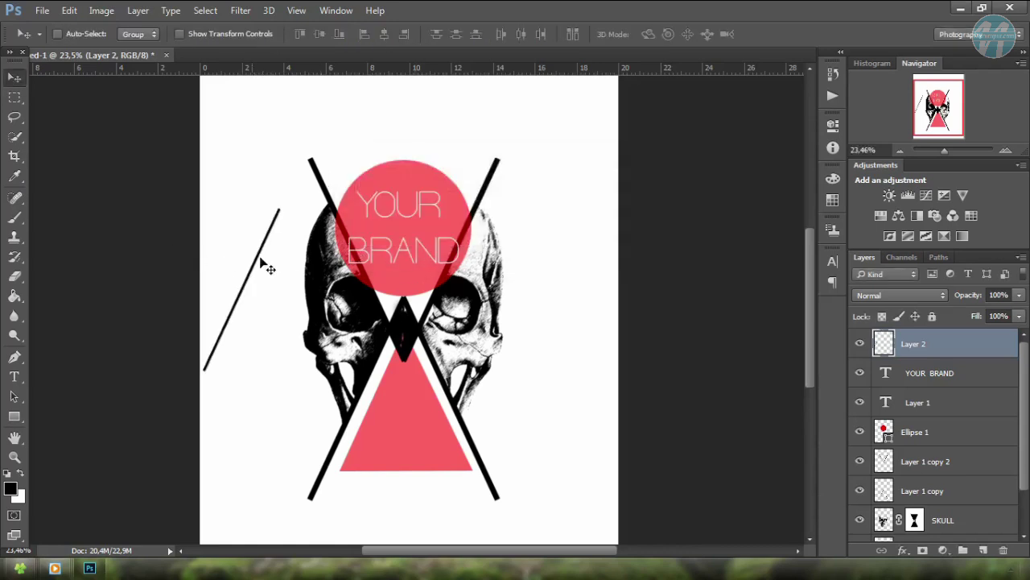
{"action": "mouse_move", "coordinate": [265, 265]}
{"action": "left_mouse_down"}
{"action": "mouse_move", "coordinate": [358, 423]}
{"action": "mouse_move", "coordinate": [357, 412]}
{"action": "left_mouse_up"}
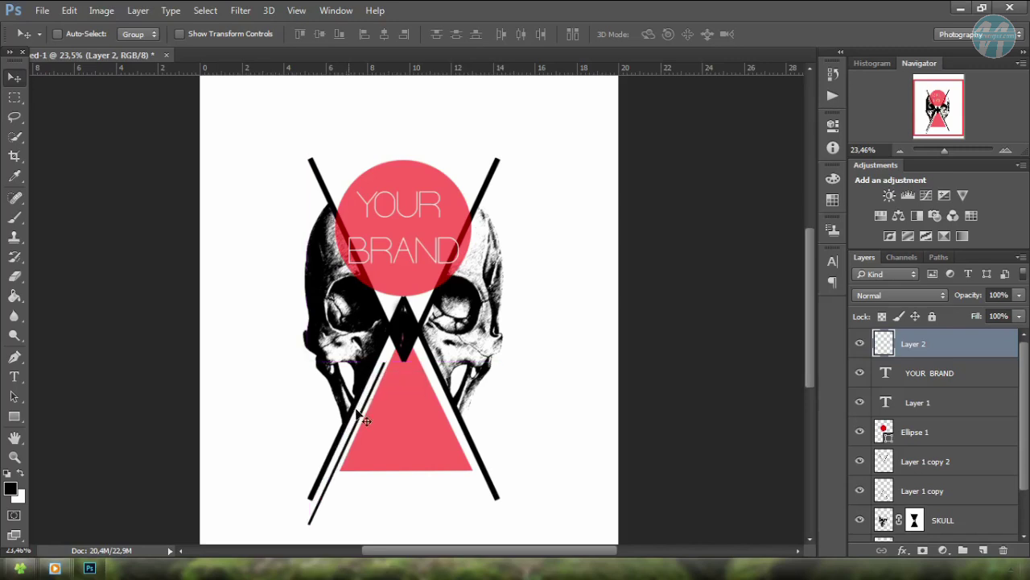
- Slide Layer 2's thin line up and right until it sits parallel inside the lower-left stroke
{"action": "key", "text": "Up"}
{"action": "key", "text": "Up"}
{"action": "key", "text": "Up"}
{"action": "key", "text": "Up"}
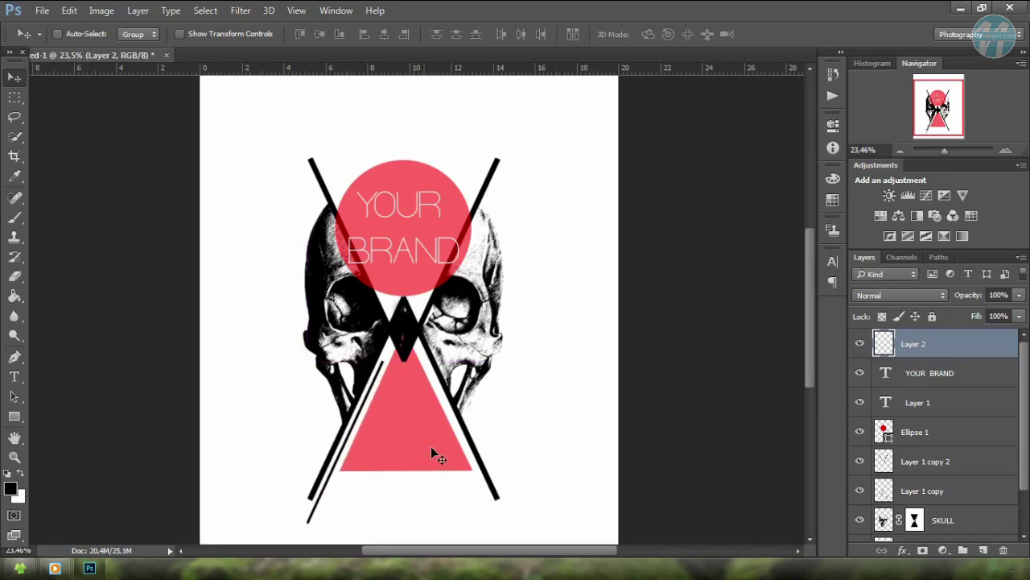
{"action": "key", "text": "Up"}
{"action": "key", "text": "Up"}
{"action": "key", "text": "Up"}
{"action": "key", "text": "Right"}
{"action": "key", "text": "Up"}
{"action": "key", "text": "Right"}
{"action": "key", "text": "Up"}
{"action": "key", "text": "Right"}
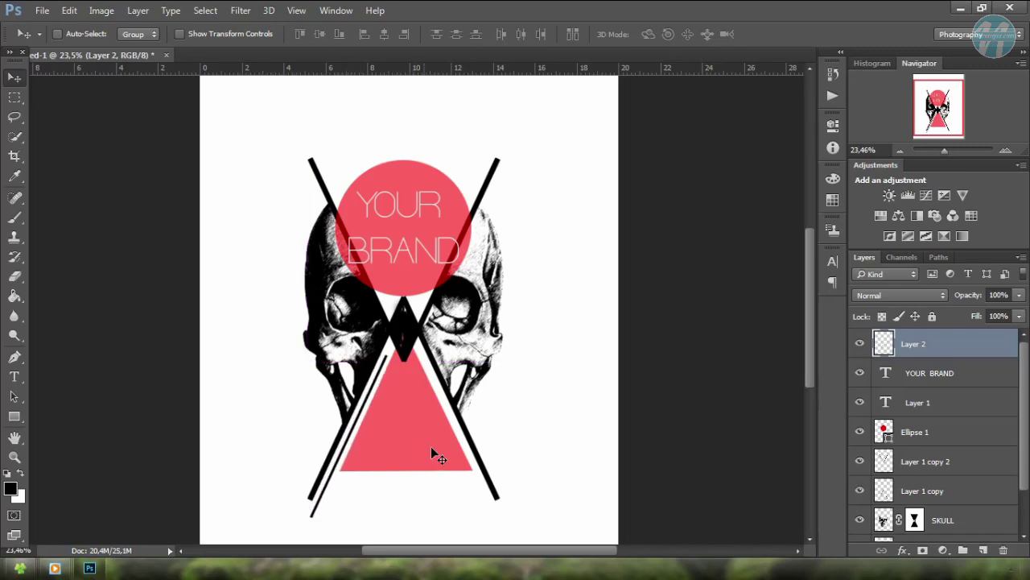
{"action": "key", "text": "Up"}
{"action": "key", "text": "Right"}
{"action": "key", "text": "Up"}
{"action": "key", "text": "Right"}
{"action": "key", "text": "Up"}
{"action": "key", "text": "Right"}
{"action": "key", "text": "Up"}
{"action": "key", "text": "Right"}
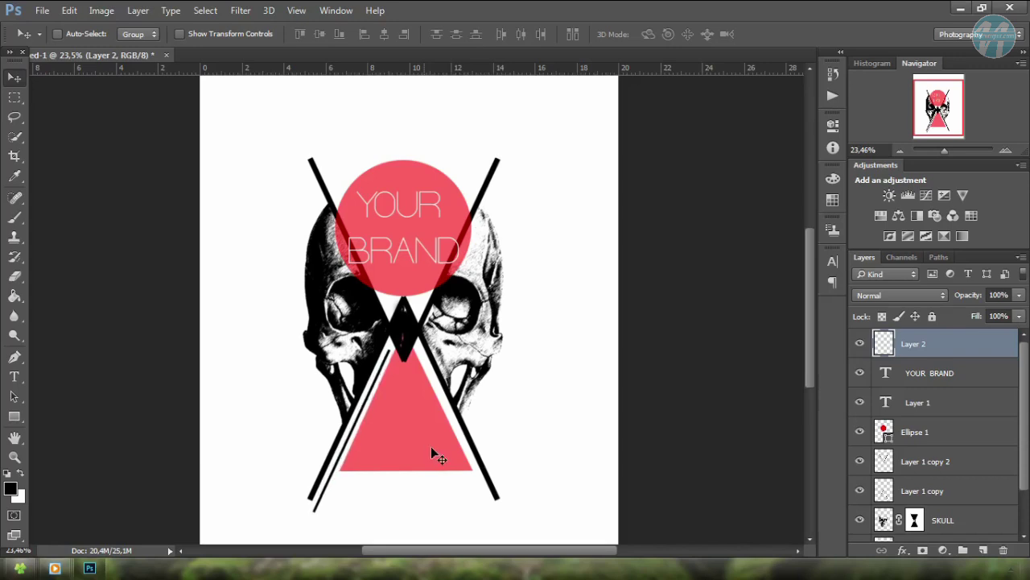
{"action": "key", "text": "Up"}
{"action": "key", "text": "Right"}
{"action": "key", "text": "Up"}
{"action": "key", "text": "Right"}
{"action": "key", "text": "Up"}
{"action": "key", "text": "Right"}
{"action": "key", "text": "Up"}
{"action": "key", "text": "Right"}
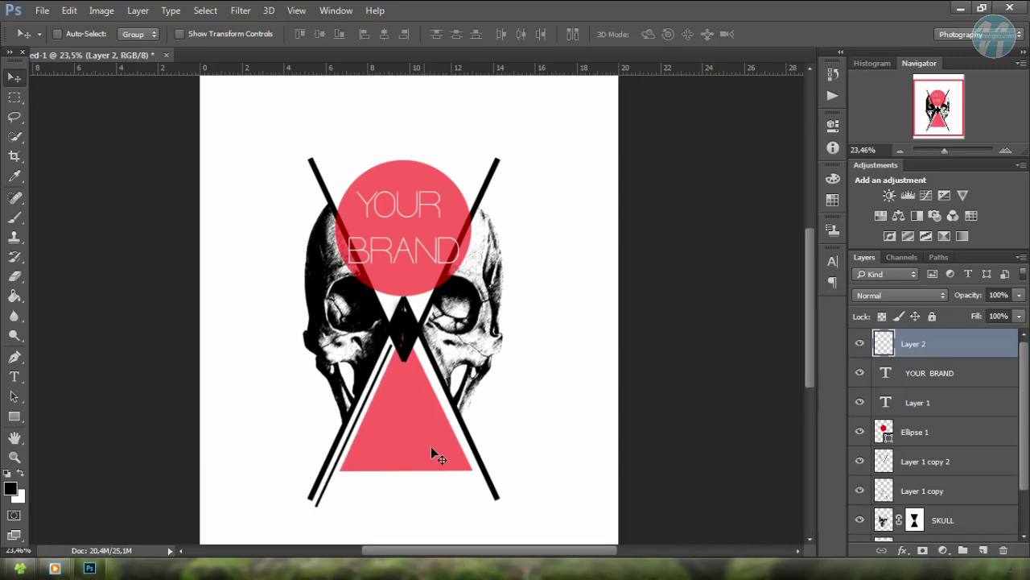
{"action": "key", "text": "Up"}
{"action": "key", "text": "Right"}
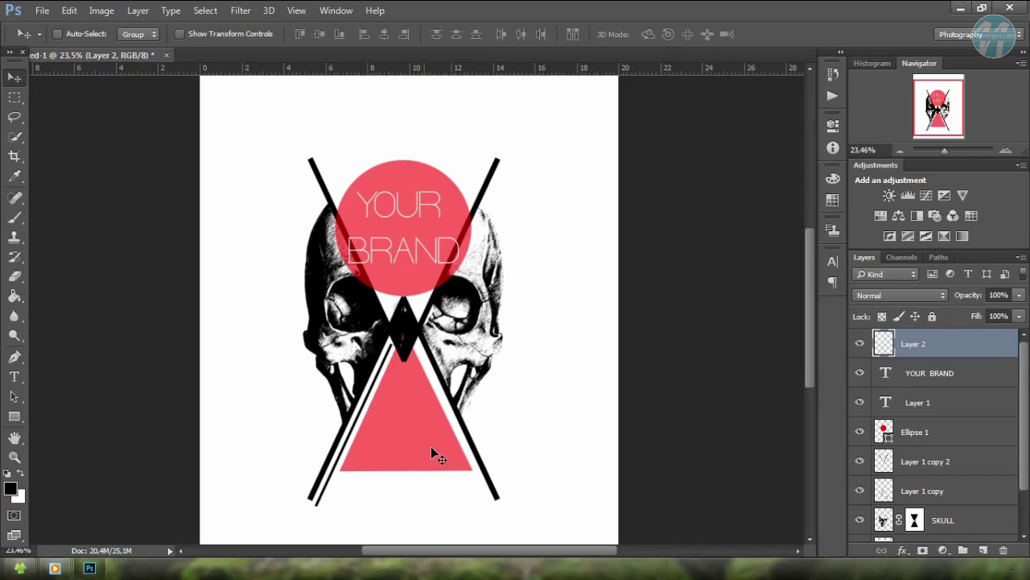
- Duplicate the thin line and flip the copy horizontally
{"action": "key", "text": "ctrl+j"}
{"action": "key", "text": "ctrl+t"}
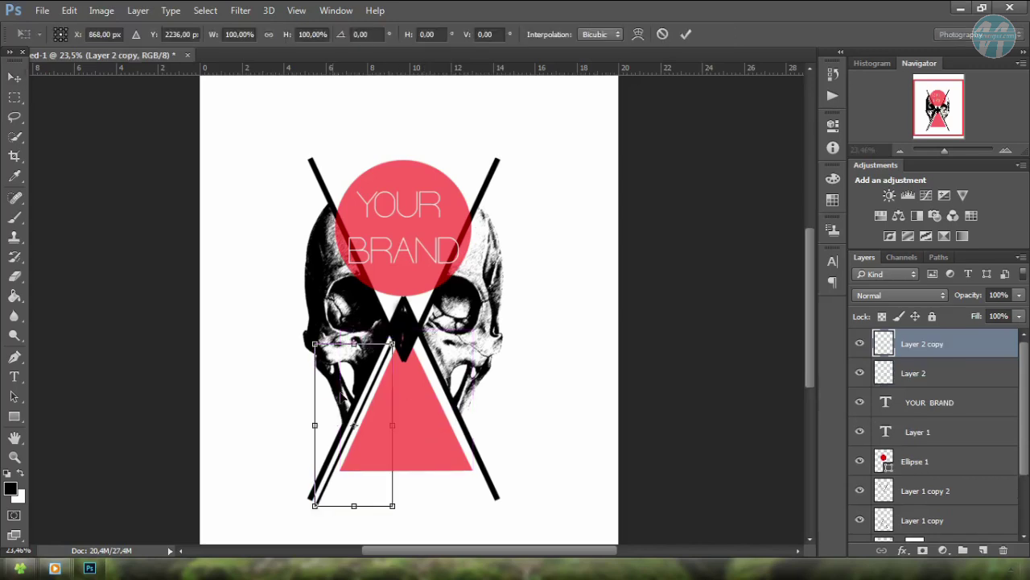
{"action": "right_click", "coordinate": [343, 398]}
{"action": "left_click", "coordinate": [421, 372]}
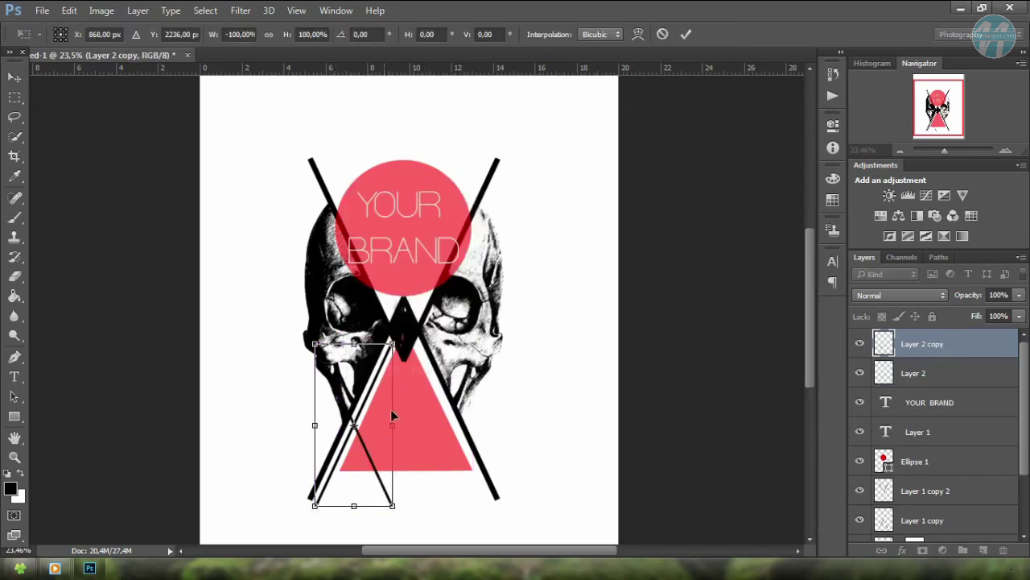
- Shift the mirrored line beside the right diagonal, apply it, and nudge the design lower
{"action": "key", "text": "Right"}
{"action": "key", "text": "shift+Right"}
{"action": "key", "text": "shift+Right"}
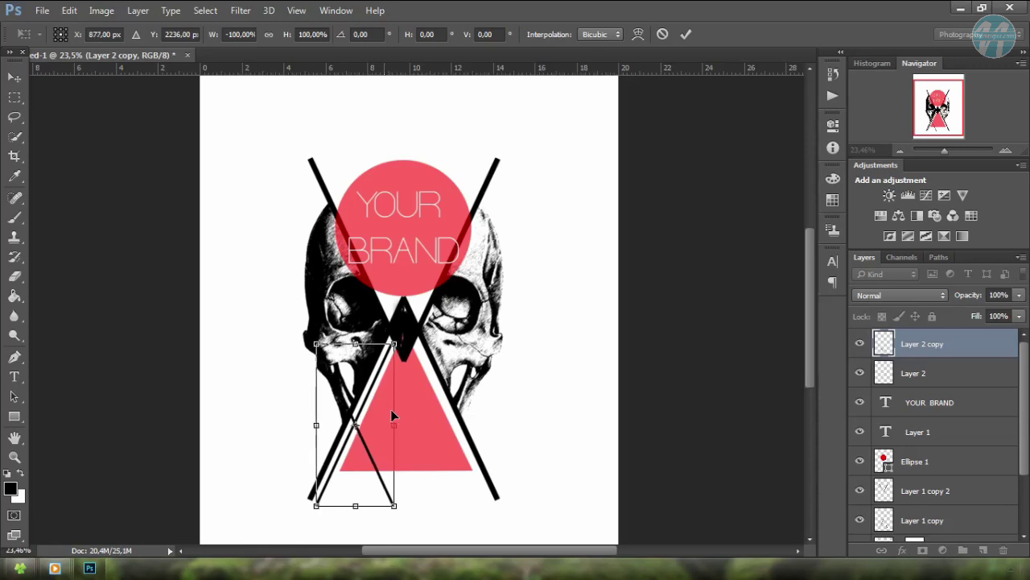
{"action": "key", "text": "shift+Right"}
{"action": "key", "text": "shift+Right"}
{"action": "key", "text": "shift+Right"}
{"action": "key", "text": "shift+Right"}
{"action": "key", "text": "shift+Right"}
{"action": "key", "text": "shift+Right"}
{"action": "key", "text": "shift+Right"}
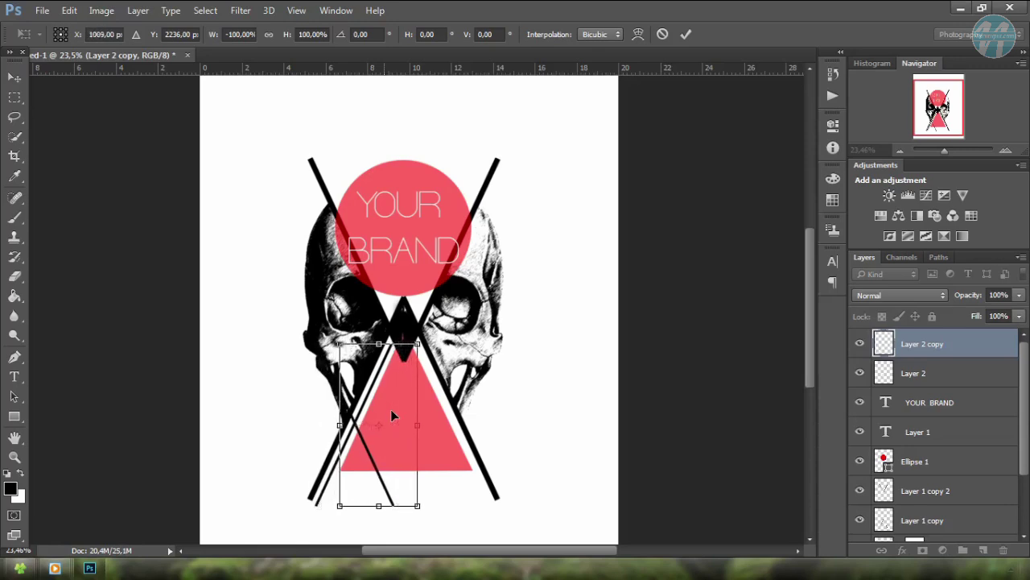
{"action": "key", "text": "shift+Right"}
{"action": "key", "text": "shift+Right"}
{"action": "key", "text": "shift+Right"}
{"action": "key", "text": "shift+Right"}
{"action": "key", "text": "shift+Right"}
{"action": "key", "text": "shift+Right"}
{"action": "key", "text": "shift+Right"}
{"action": "key", "text": "shift+Right"}
{"action": "key", "text": "shift+Right"}
{"action": "key", "text": "shift+Right"}
{"action": "key", "text": "shift+Right"}
{"action": "key", "text": "shift+Right"}
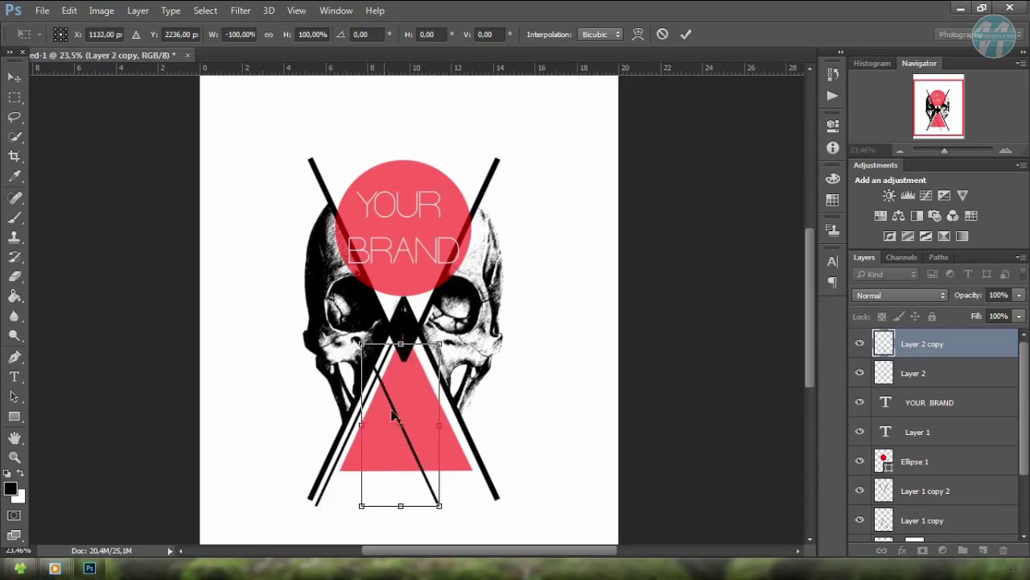
{"action": "key", "text": "shift+Right"}
{"action": "key", "text": "shift+Right"}
{"action": "key", "text": "shift+Right"}
{"action": "key", "text": "shift+Right"}
{"action": "key", "text": "shift+Right"}
{"action": "key", "text": "shift+Right"}
{"action": "key", "text": "shift+Right"}
{"action": "key", "text": "shift+Right"}
{"action": "key", "text": "shift+Right"}
{"action": "key", "text": "shift+Right"}
{"action": "key", "text": "shift+Right"}
{"action": "key", "text": "shift+Right"}
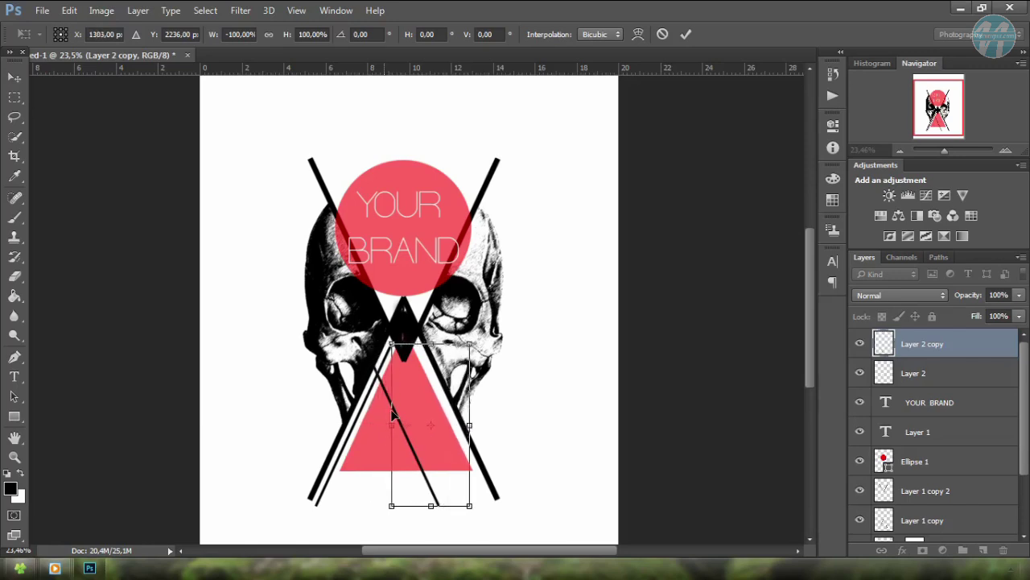
{"action": "key", "text": "shift+Right"}
{"action": "key", "text": "shift+Right"}
{"action": "key", "text": "shift+Right"}
{"action": "key", "text": "shift+Right"}
{"action": "key", "text": "shift+Right"}
{"action": "key", "text": "shift+Right"}
{"action": "key", "text": "shift+Right"}
{"action": "key", "text": "shift+Right"}
{"action": "key", "text": "shift+Right"}
{"action": "key", "text": "shift+Right"}
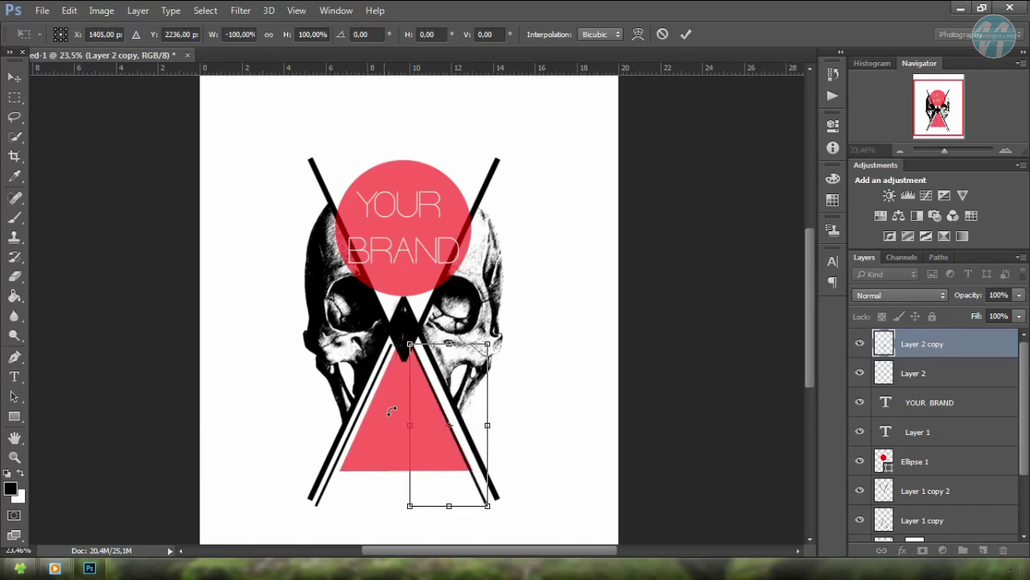
{"action": "key", "text": "shift+Right"}
{"action": "key", "text": "shift+Right"}
{"action": "key", "text": "shift+Right"}
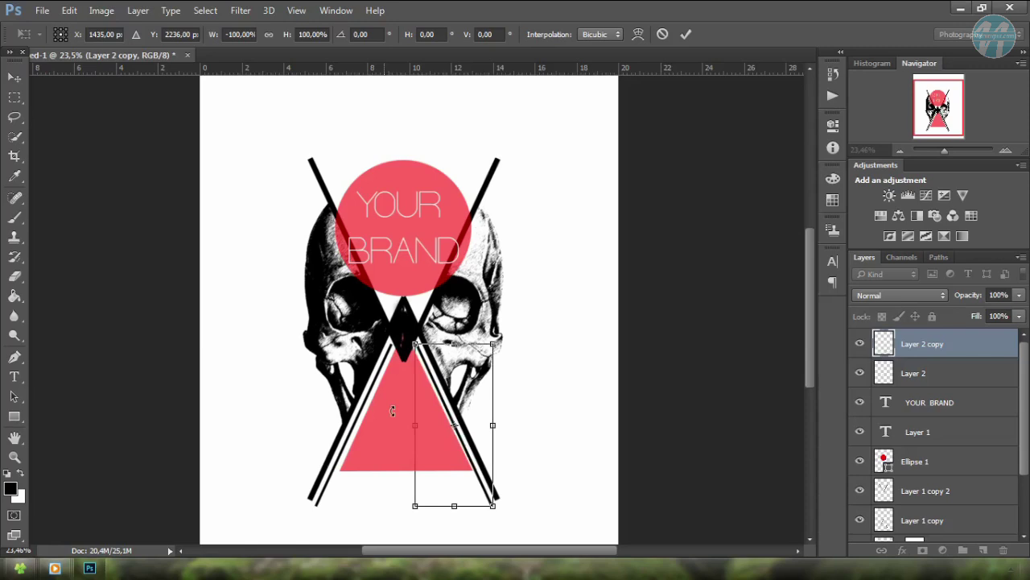
{"action": "key", "text": "Return"}
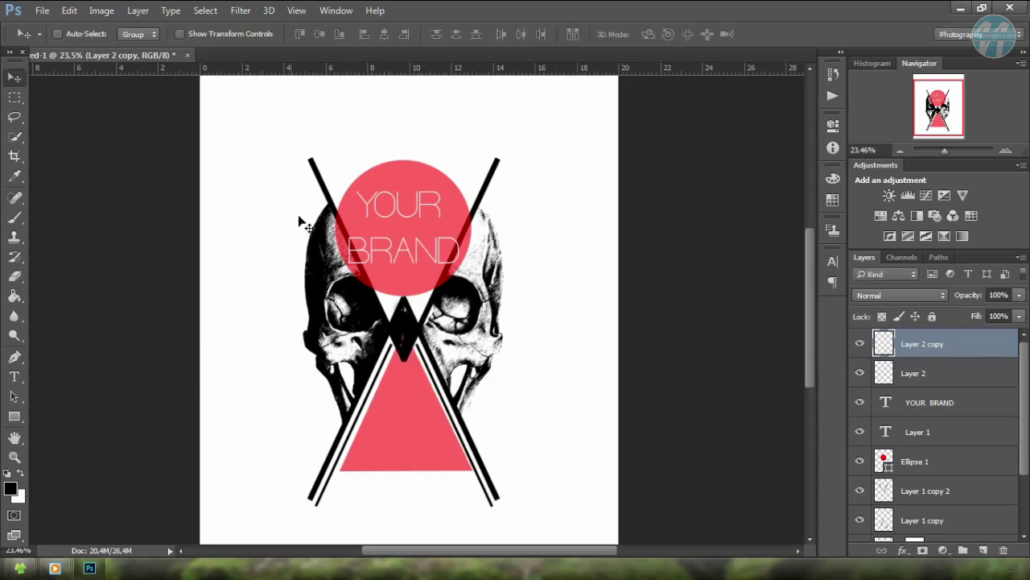
{"action": "key", "text": "shift+Down"}
{"action": "key", "text": "shift+Down"}
{"action": "key", "text": "shift+Down"}
{"action": "key", "text": "shift+Down"}
{"action": "key", "text": "shift+Down"}
{"action": "key", "text": "shift+Down"}
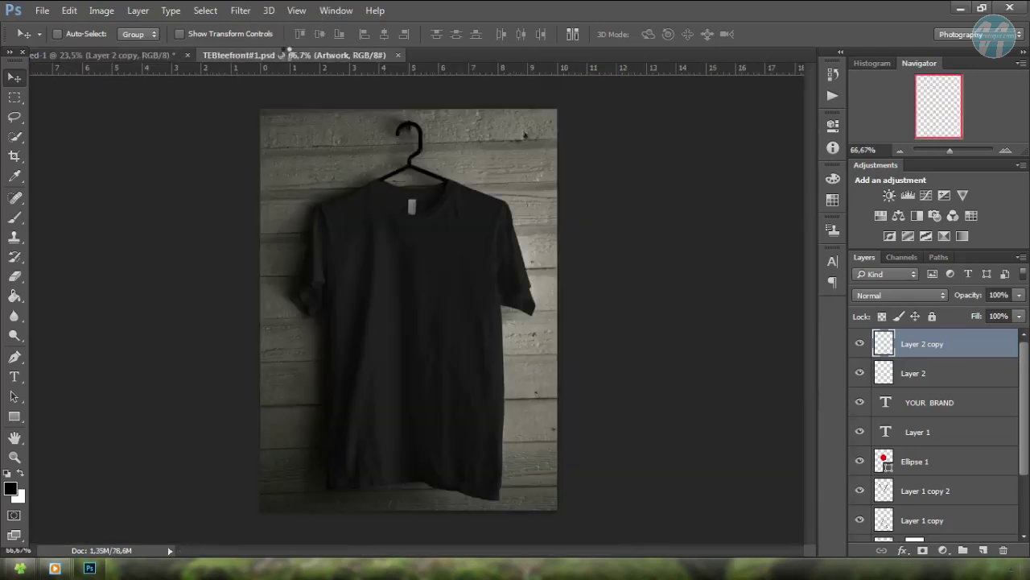
- Back in the skull design, start a new text layer below the triangle
{"action": "left_click", "coordinate": [154, 53]}
{"action": "scroll", "coordinate": [407, 298], "scroll_direction": "down", "scroll_amount": 2}
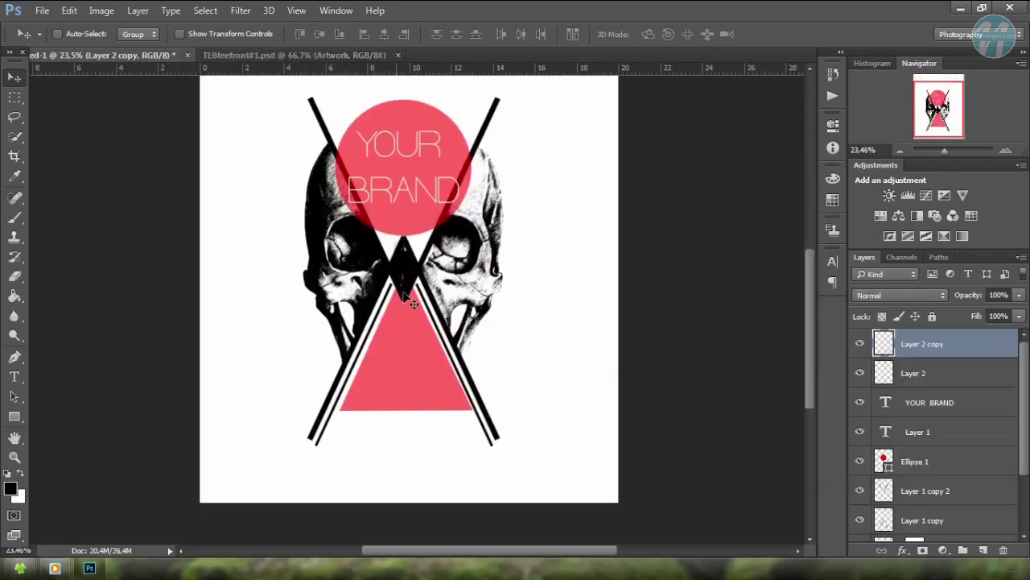
{"action": "scroll", "coordinate": [400, 338], "scroll_direction": "down", "scroll_amount": 1}
{"action": "scroll", "coordinate": [315, 368], "scroll_direction": "up", "scroll_amount": 1}
{"action": "left_click", "coordinate": [14, 376]}
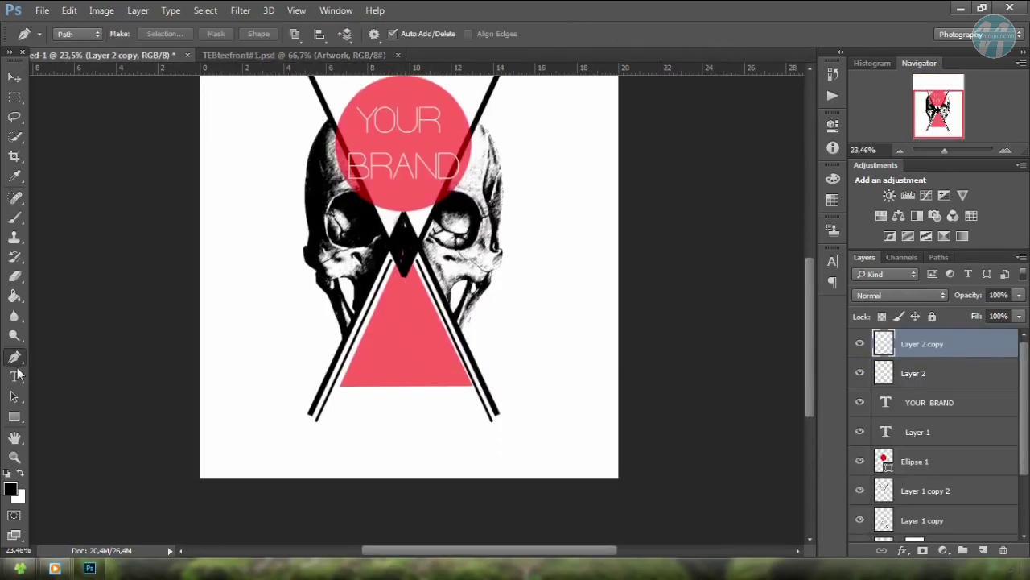
{"action": "left_click", "coordinate": [348, 401]}
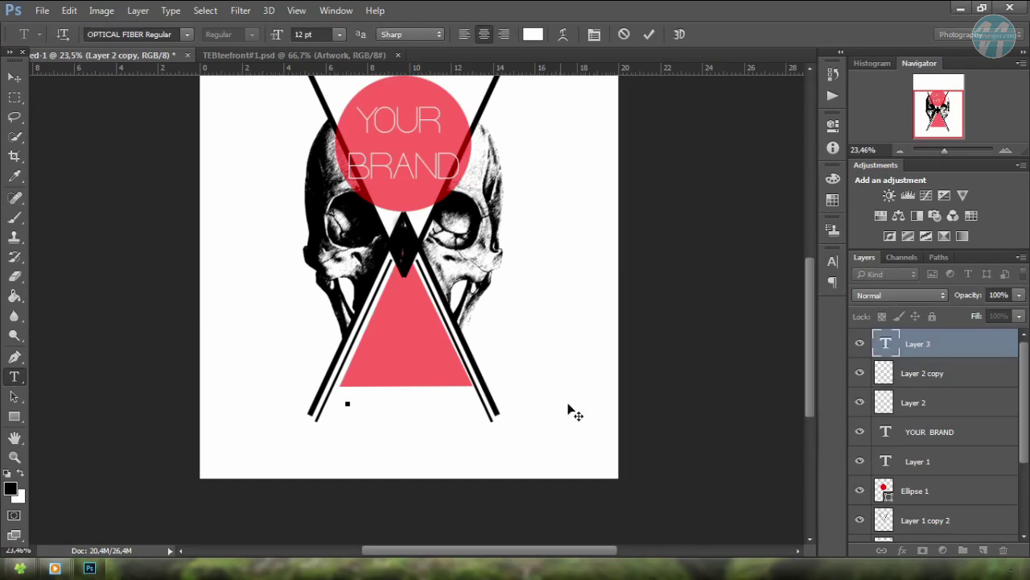
- Set the text colour to dark grey #616161
{"action": "left_click", "coordinate": [533, 34]}
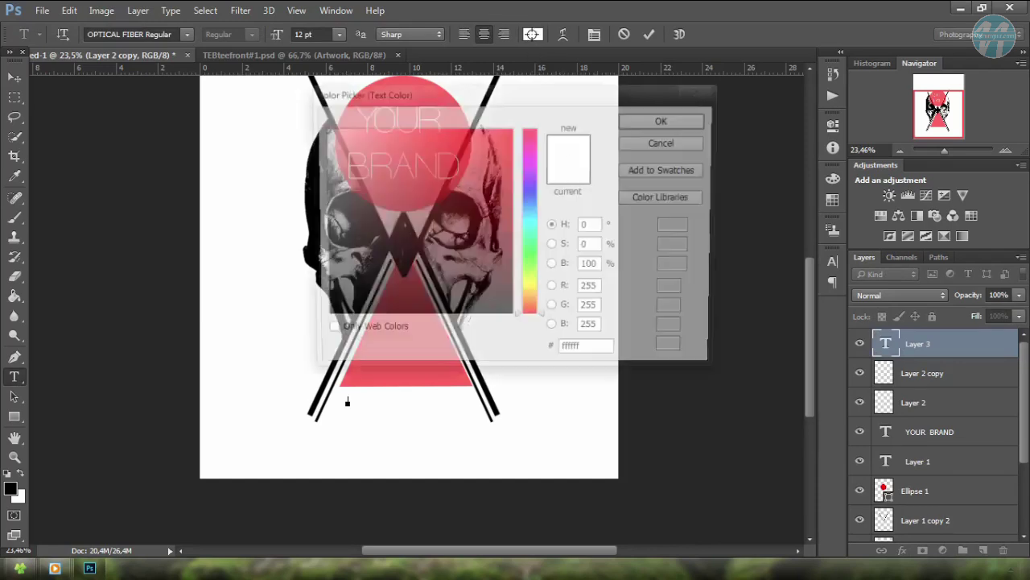
{"action": "mouse_move", "coordinate": [346, 250]}
{"action": "left_mouse_down"}
{"action": "mouse_move", "coordinate": [249, 257]}
{"action": "mouse_move", "coordinate": [212, 289]}
{"action": "left_mouse_up"}
{"action": "left_click", "coordinate": [667, 120]}
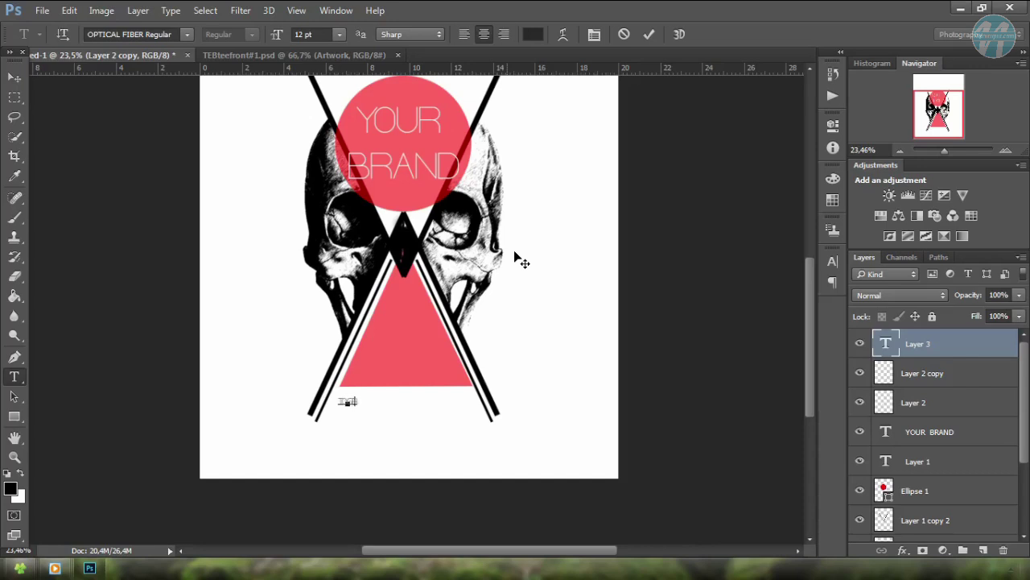
- Type the tagline 'TOGETHER WE CAN DO ALL CHALENGE' and centre it beneath the triangle
{"action": "type", "text": "ing"}
{"action": "key", "text": "BackSpace"}
{"action": "type", "text": "BLUE"}
{"action": "type", "text": " ON"}
{"action": "type", "text": "N DO"}
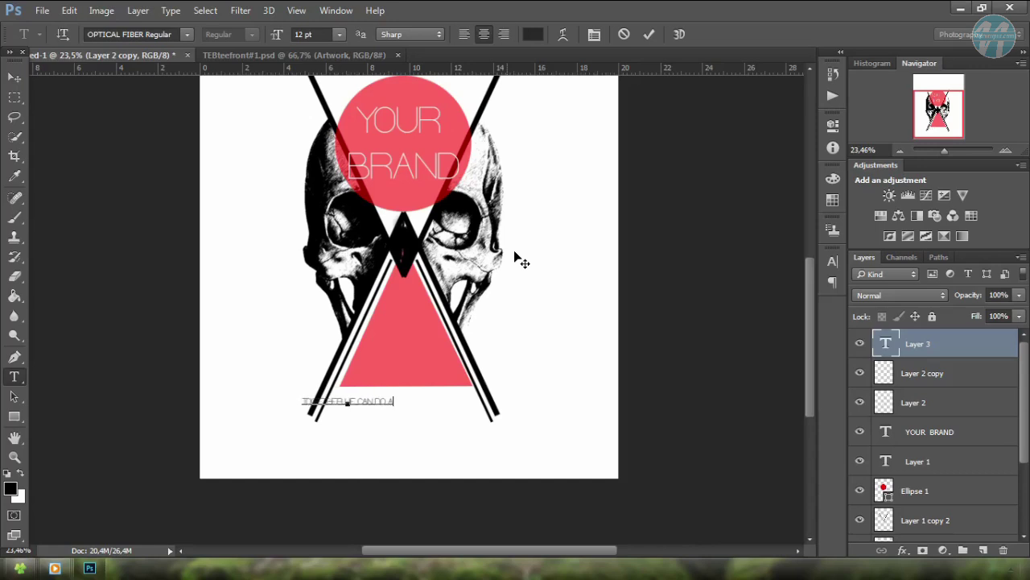
{"action": "type", "text": " ALL CH"}
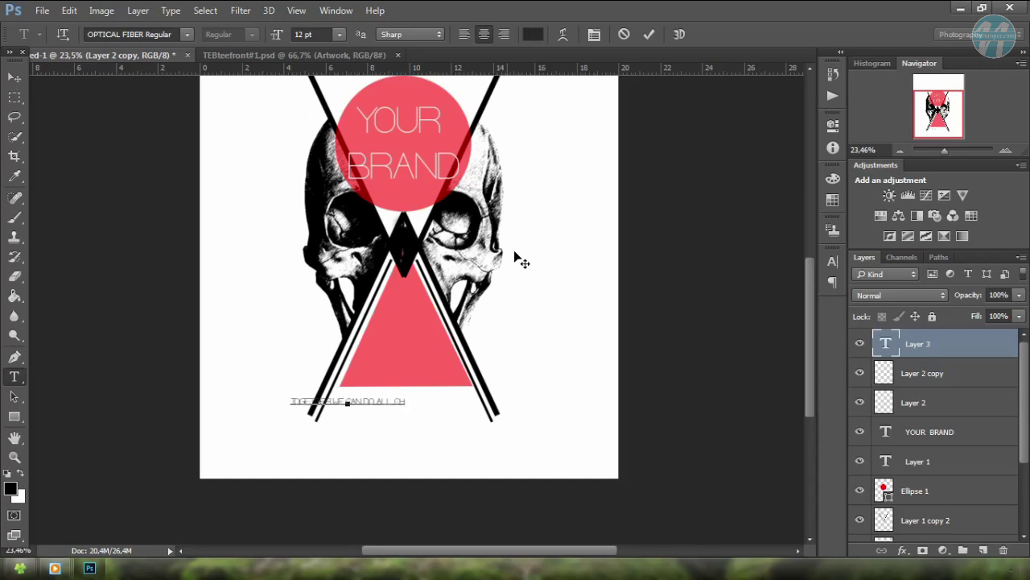
{"action": "type", "text": "ALLNE"}
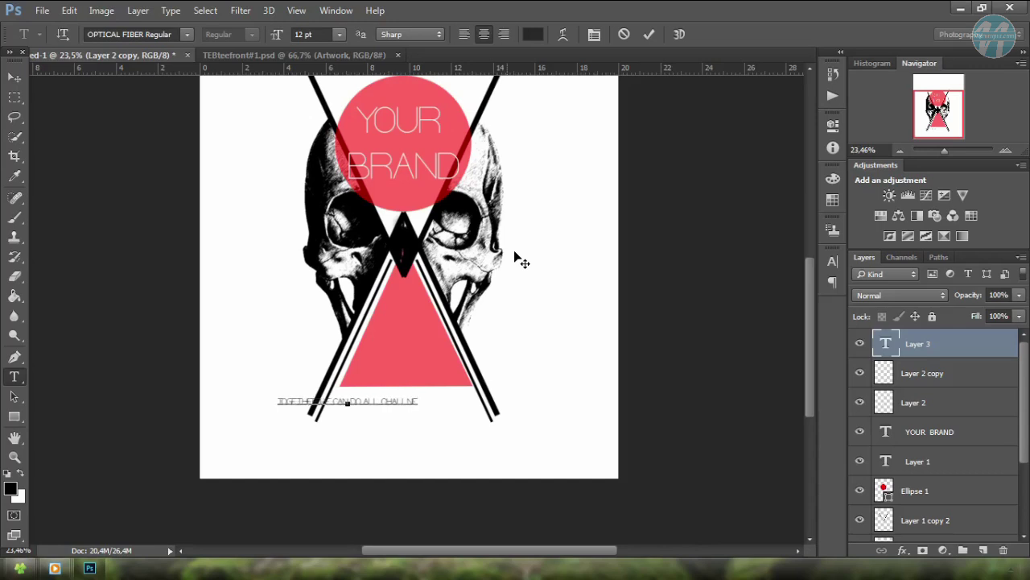
{"action": "type", "text": "ENG"}
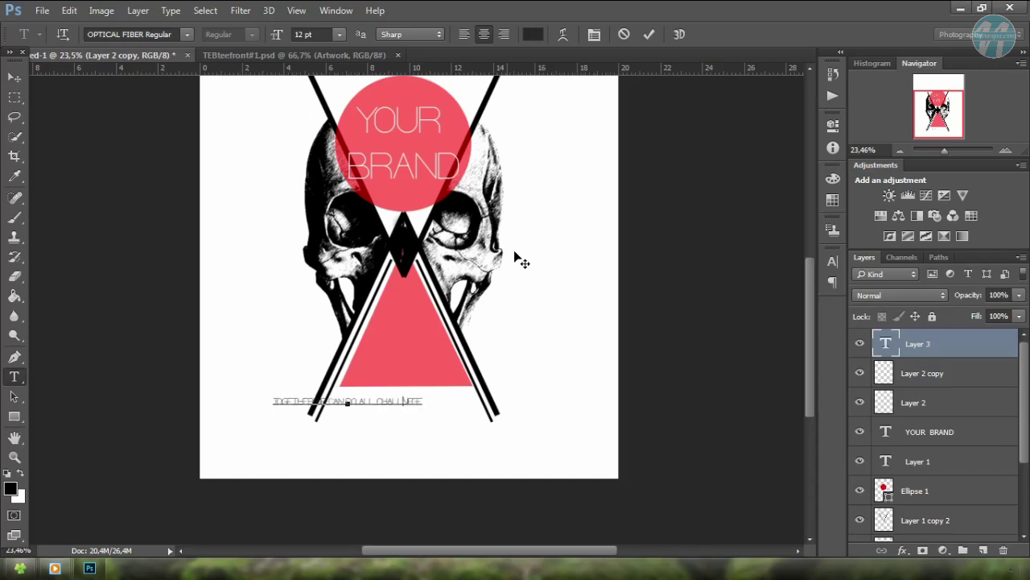
{"action": "key", "text": "BackSpace"}
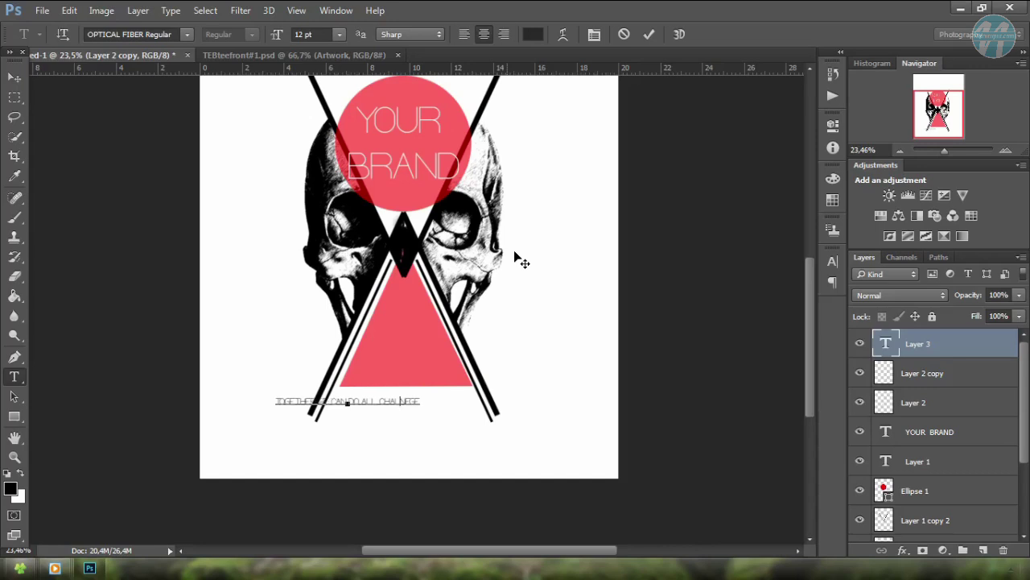
{"action": "key", "text": "BackSpace"}
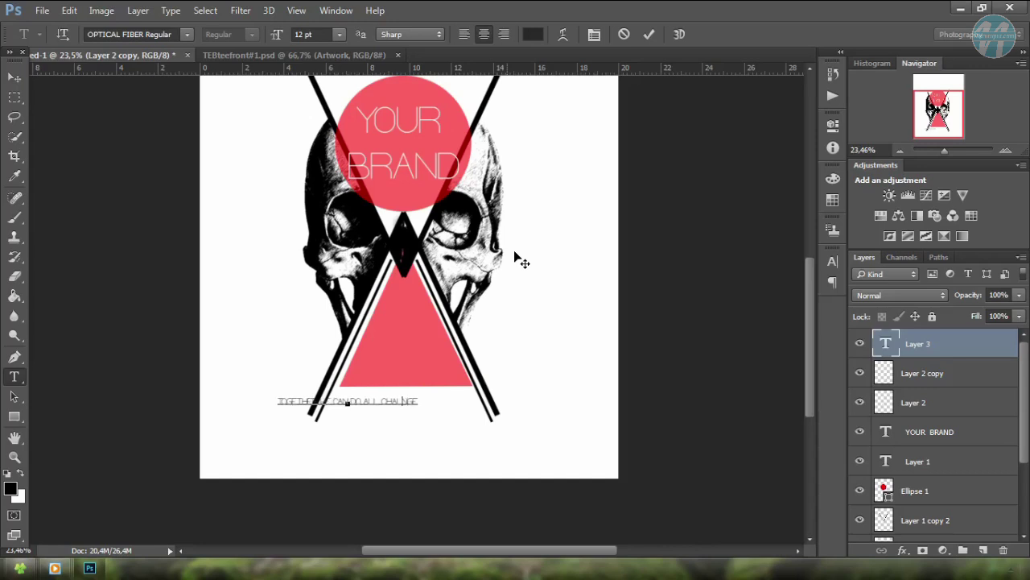
{"action": "type", "text": "E"}
{"action": "key", "text": "ctrl+Return"}
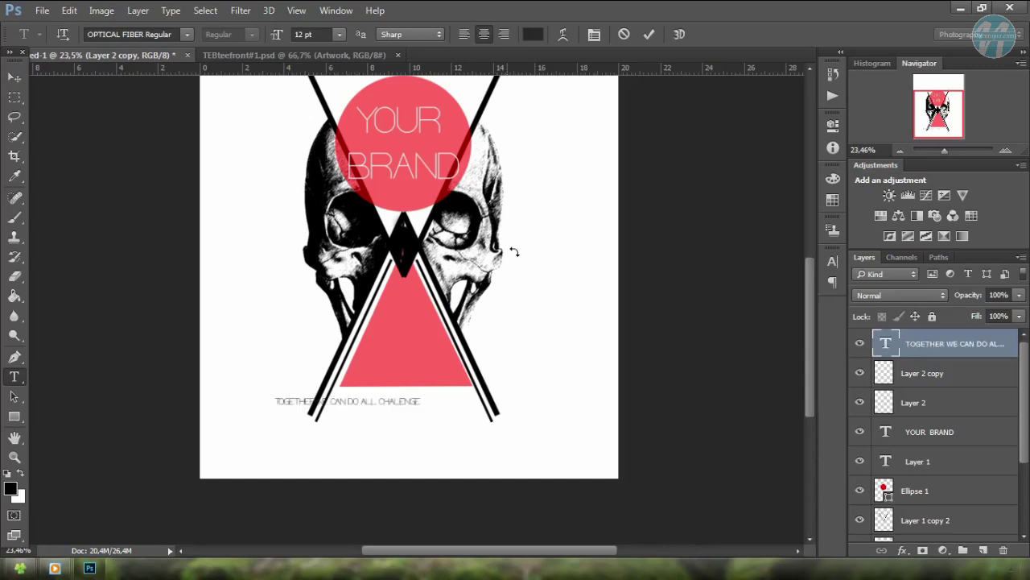
{"action": "left_click_drag", "start_coordinate": [390, 422], "coordinate": [453, 416]}
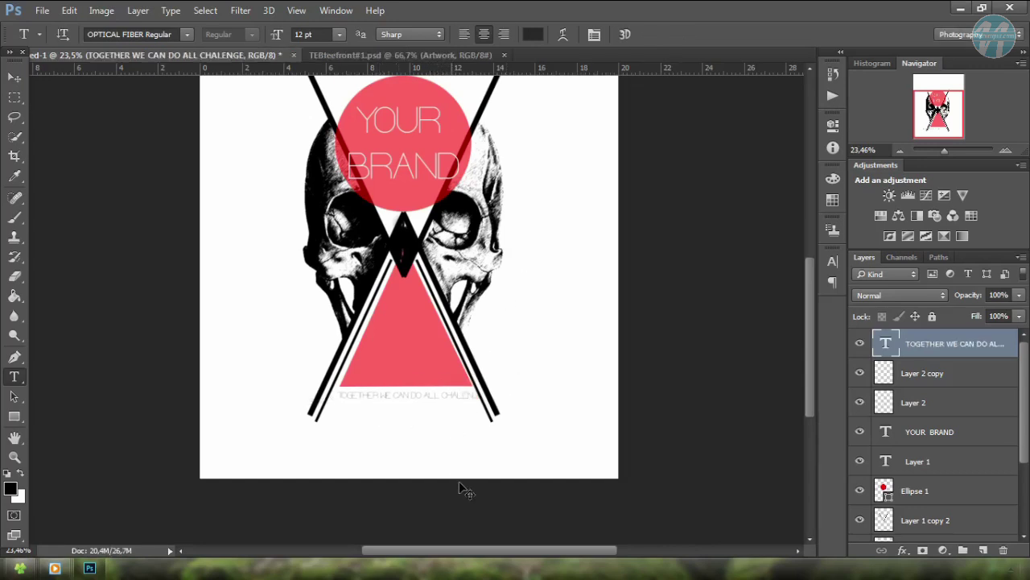
{"action": "left_click_drag", "start_coordinate": [380, 408], "coordinate": [375, 413]}
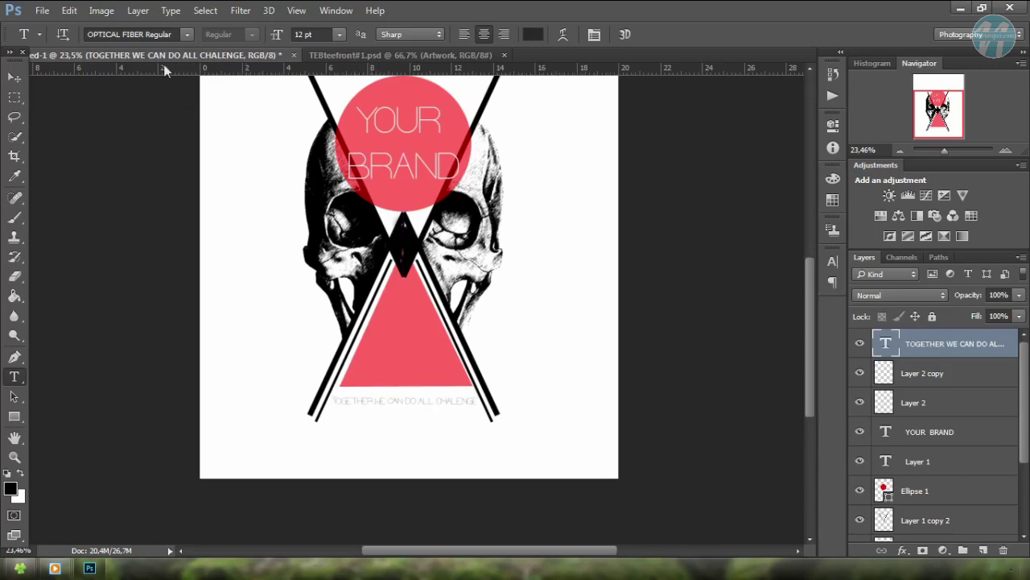
- Change the tagline font to OCR-A BT Regular and break it into two lines after DO
{"action": "left_click", "coordinate": [138, 35]}
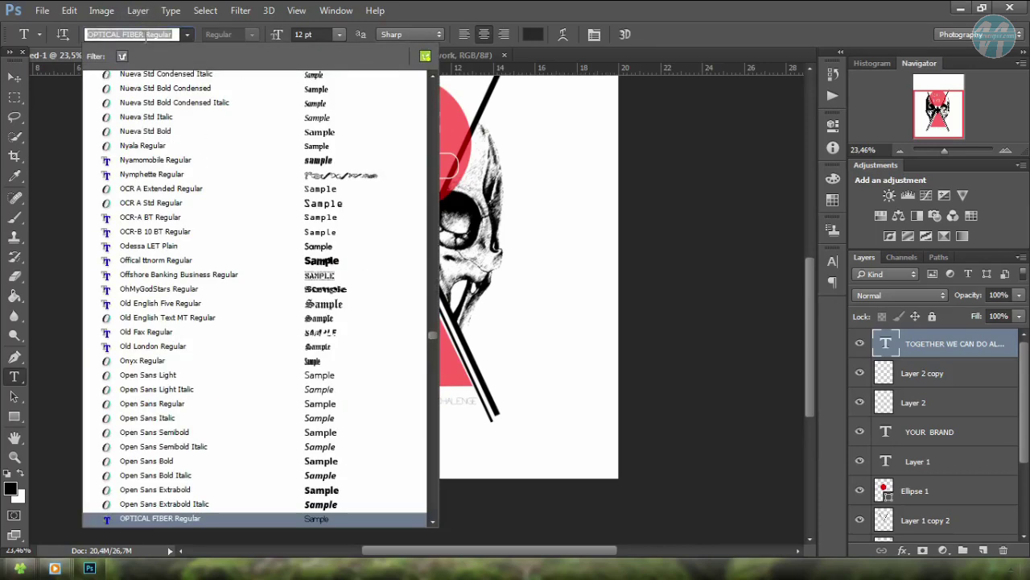
{"action": "left_click", "coordinate": [209, 227]}
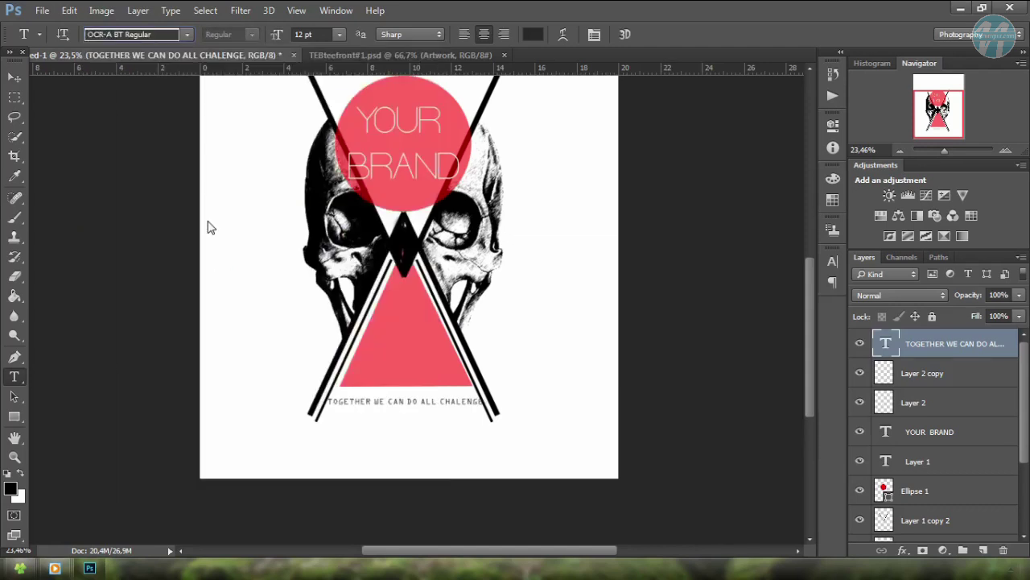
{"action": "left_click", "coordinate": [421, 402]}
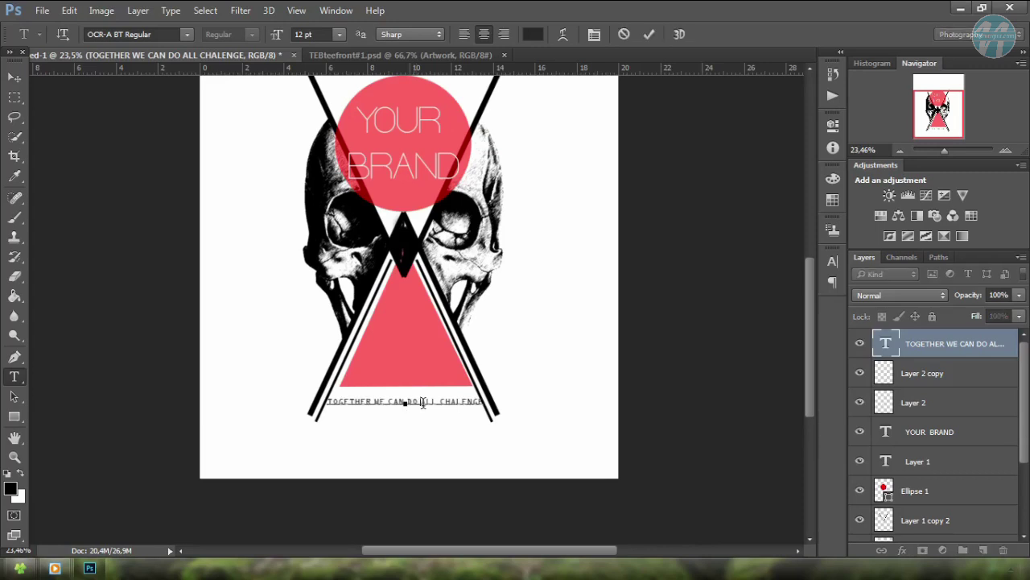
{"action": "key", "text": "Return"}
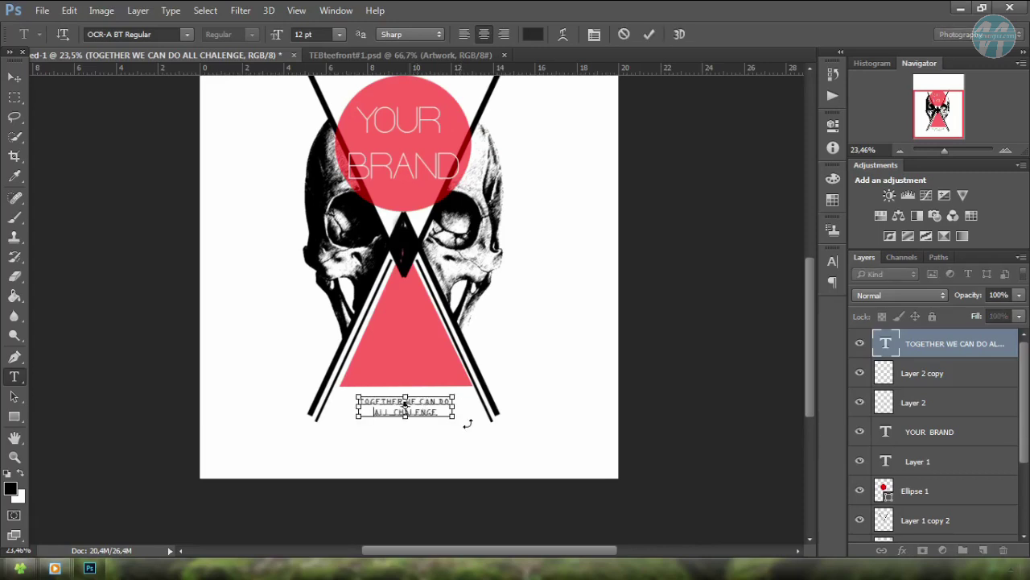
{"action": "key", "text": "ctrl+Return"}
- Enlarge the two-line tagline to about 157%
{"action": "key", "text": "ctrl+t"}
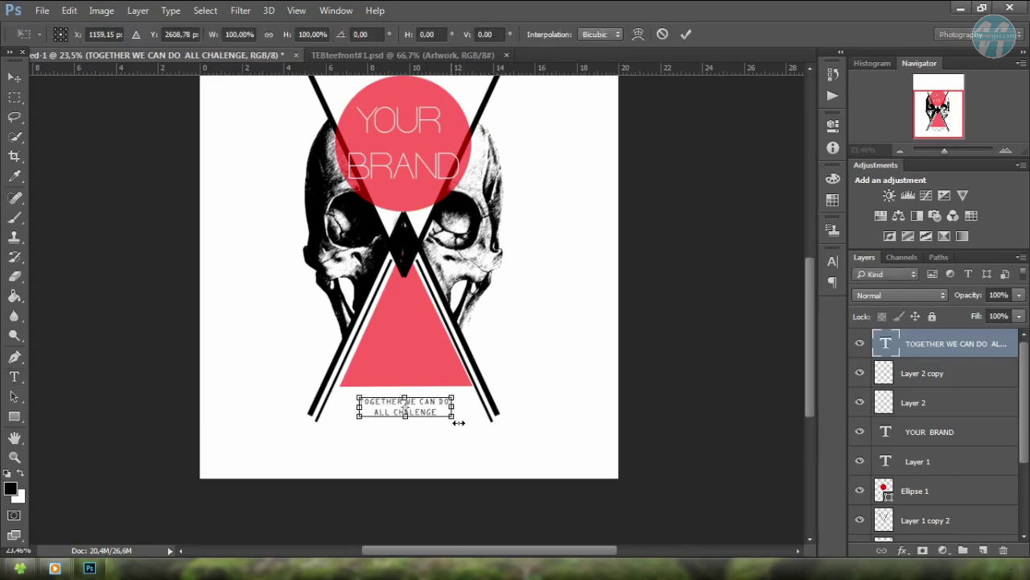
{"action": "left_click_drag", "start_coordinate": [457, 422], "coordinate": [476, 442]}
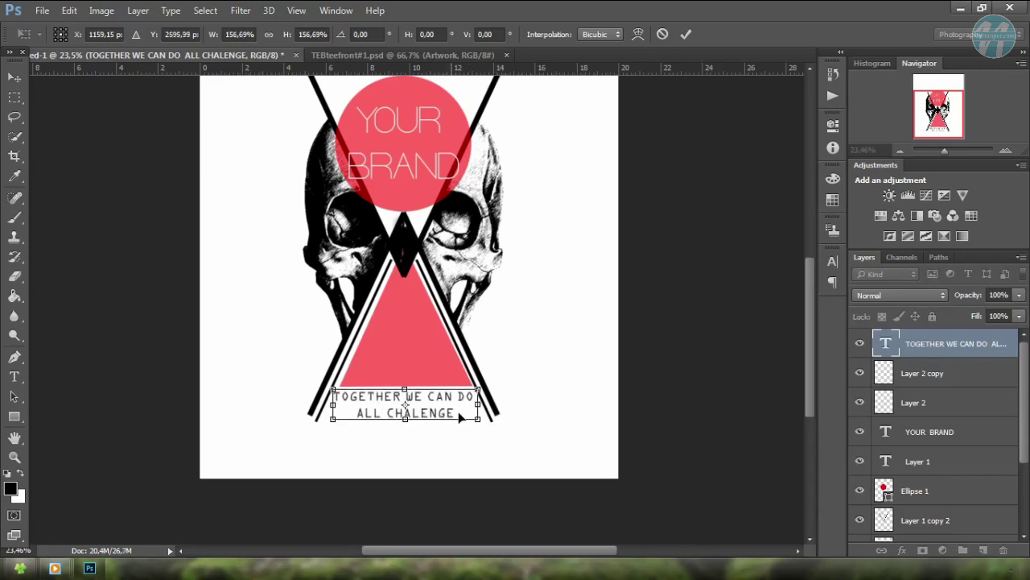
{"action": "key", "text": "Return"}
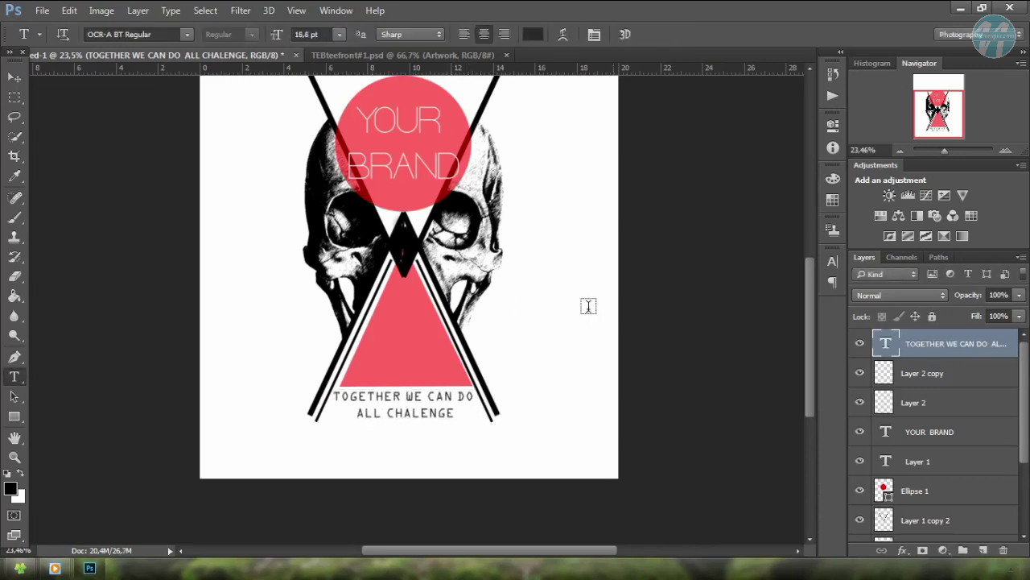
{"action": "scroll", "coordinate": [458, 284], "scroll_direction": "up", "scroll_amount": 2}
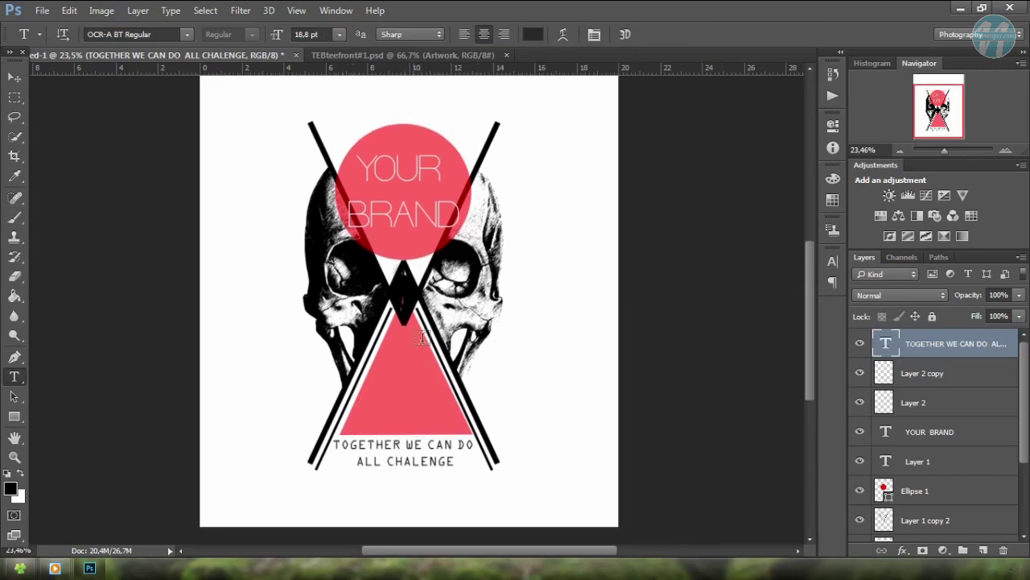
- Group all design layers from Layer 1 to Rectangle 1 into Group 1
{"action": "scroll", "coordinate": [956, 389], "scroll_direction": "down", "scroll_amount": 3}
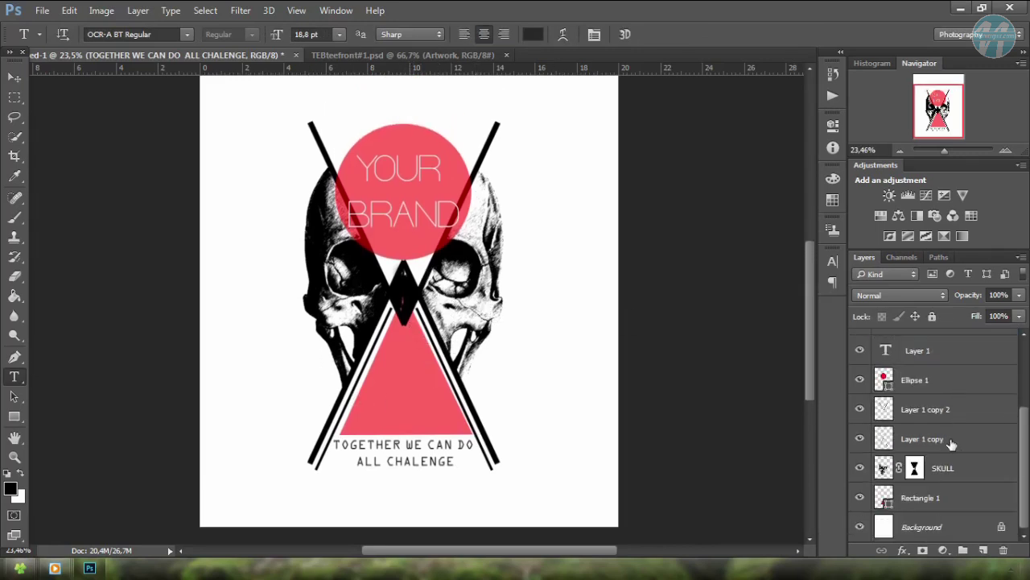
{"action": "left_click", "coordinate": [953, 497], "text": "shift"}
{"action": "left_click", "coordinate": [963, 549]}
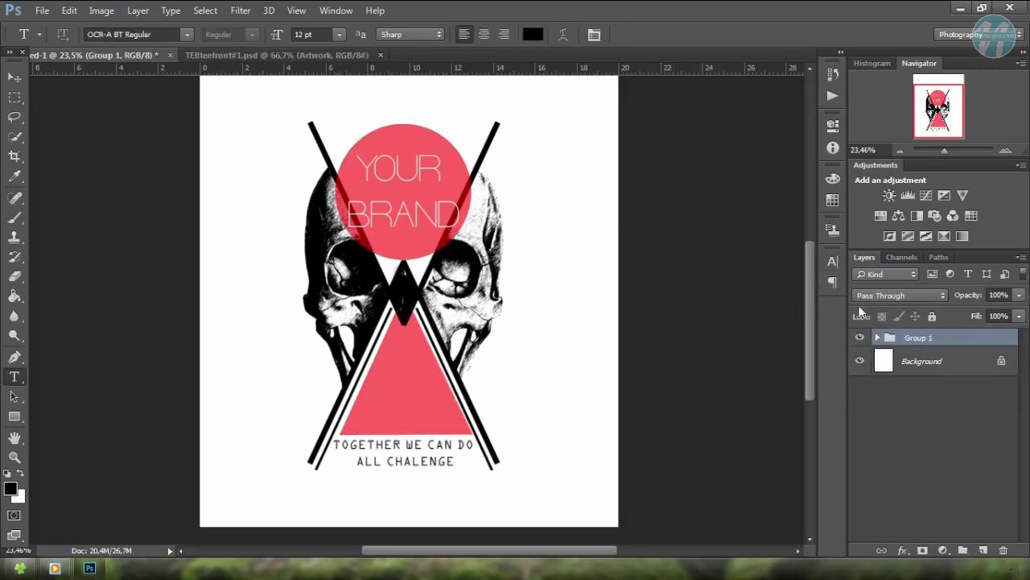
- Copy Group 1 into the TEEfront#1.psd T-shirt mockup document
{"action": "left_click_drag", "start_coordinate": [900, 337], "coordinate": [285, 57]}
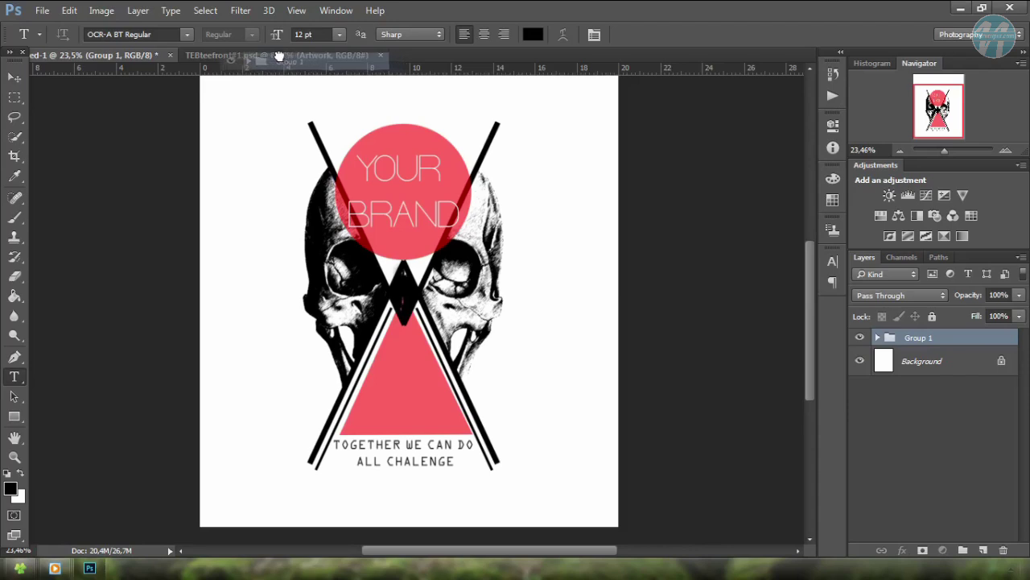
{"action": "left_click_drag", "start_coordinate": [285, 57], "coordinate": [318, 153]}
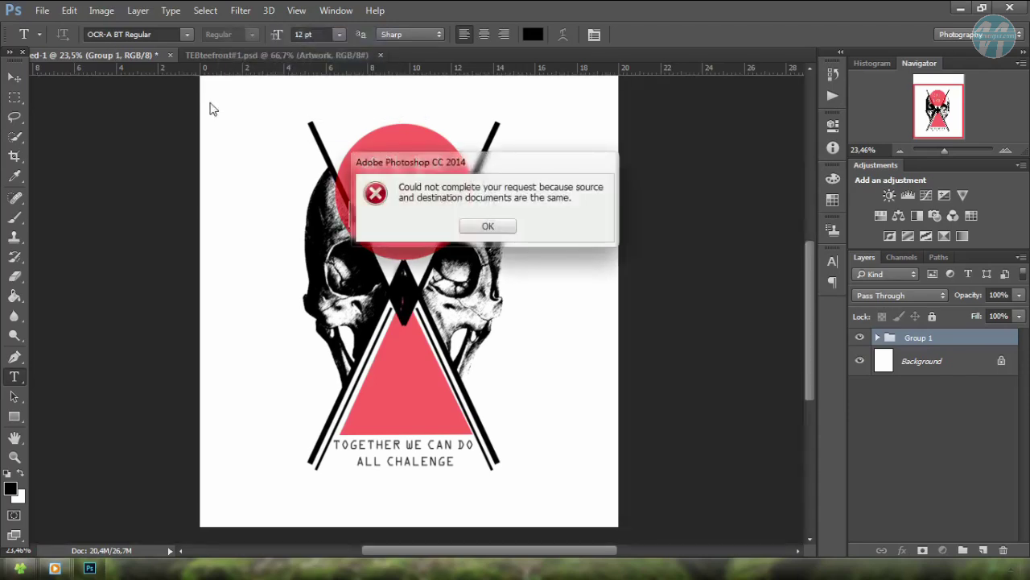
{"action": "left_click", "coordinate": [486, 223]}
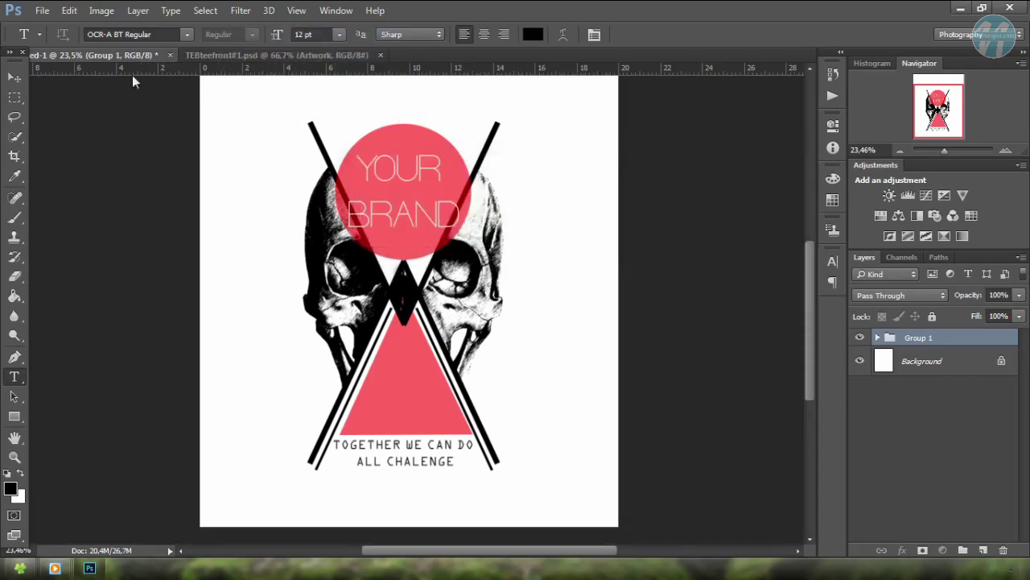
{"action": "left_click_drag", "start_coordinate": [131, 79], "coordinate": [121, 79]}
{"action": "left_click_drag", "start_coordinate": [919, 337], "coordinate": [532, 272]}
{"action": "mouse_move", "coordinate": [234, 77]}
{"action": "left_mouse_down"}
{"action": "mouse_move", "coordinate": [247, 54]}
{"action": "mouse_move", "coordinate": [206, 47]}
{"action": "left_mouse_up"}
{"action": "left_click", "coordinate": [166, 55]}
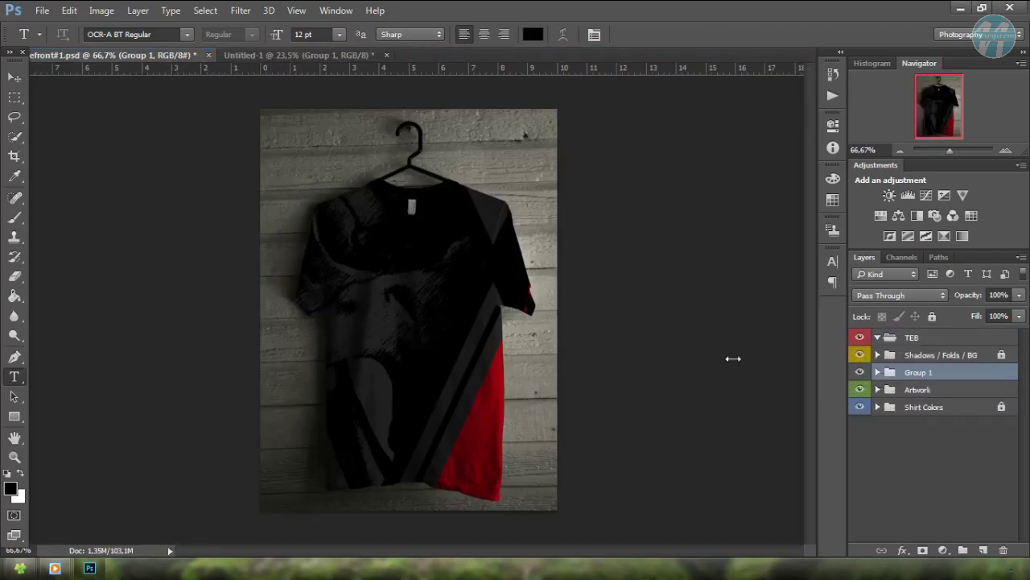
- Scale the copied Group 1 to about 19% and position it on the T-shirt's chest
{"action": "key", "text": "ctrl+t"}
{"action": "left_click_drag", "start_coordinate": [947, 154], "coordinate": [943, 158]}
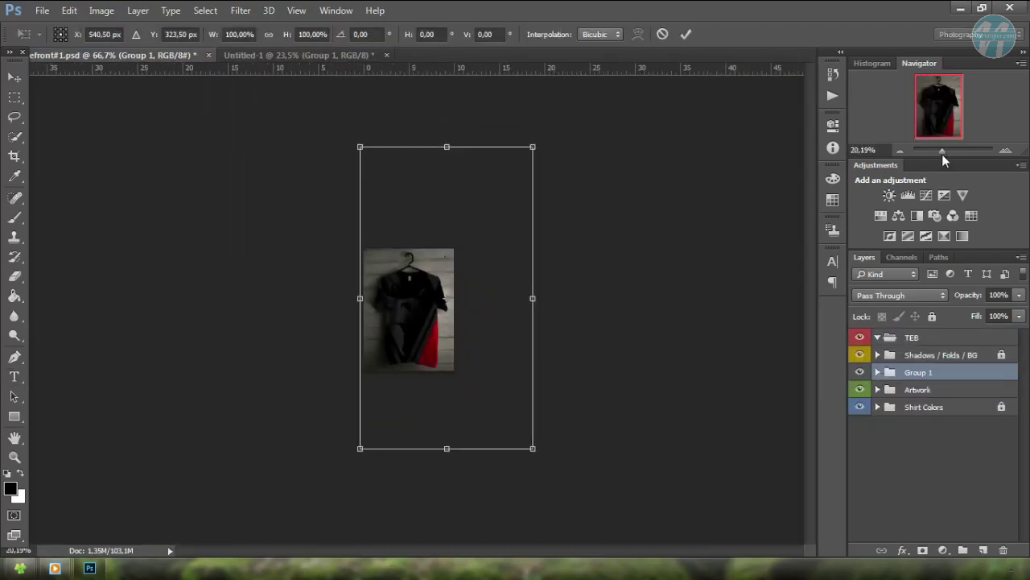
{"action": "left_click_drag", "start_coordinate": [537, 451], "coordinate": [432, 348]}
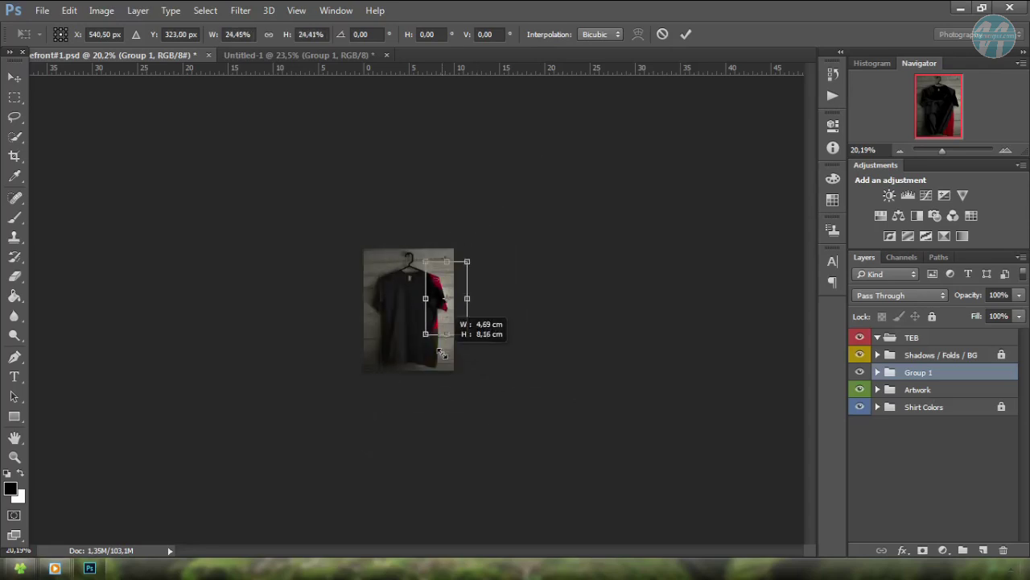
{"action": "left_click_drag", "start_coordinate": [942, 151], "coordinate": [951, 152]}
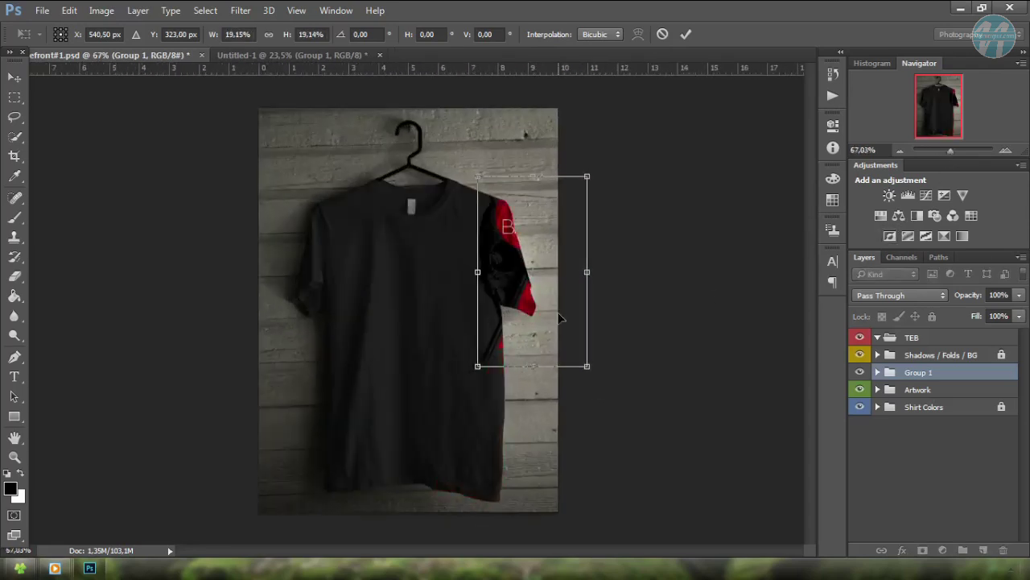
{"action": "mouse_move", "coordinate": [560, 318]}
{"action": "left_mouse_down"}
{"action": "mouse_move", "coordinate": [423, 364]}
{"action": "mouse_move", "coordinate": [440, 378]}
{"action": "left_mouse_up"}
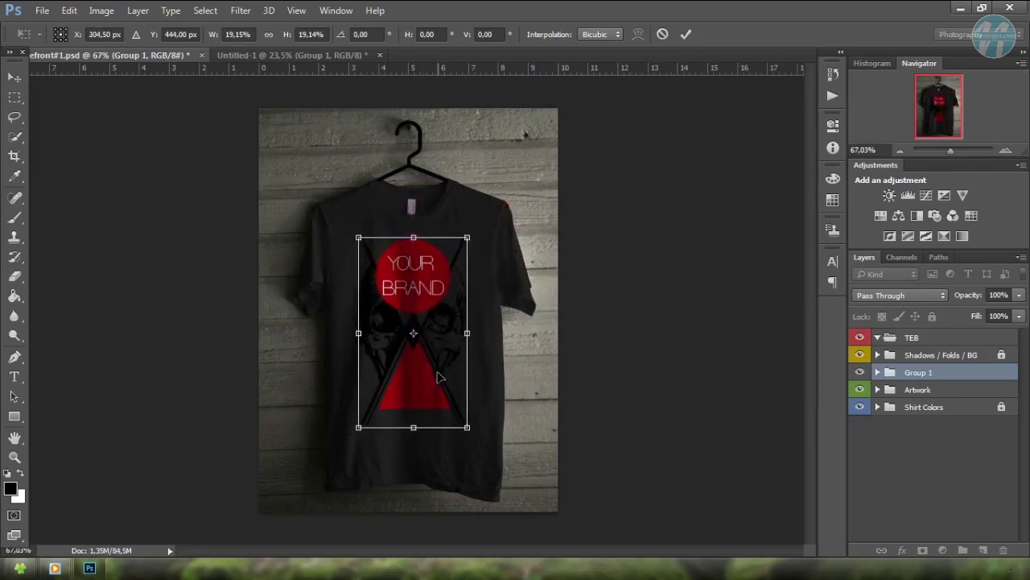
{"action": "key", "text": "t"}
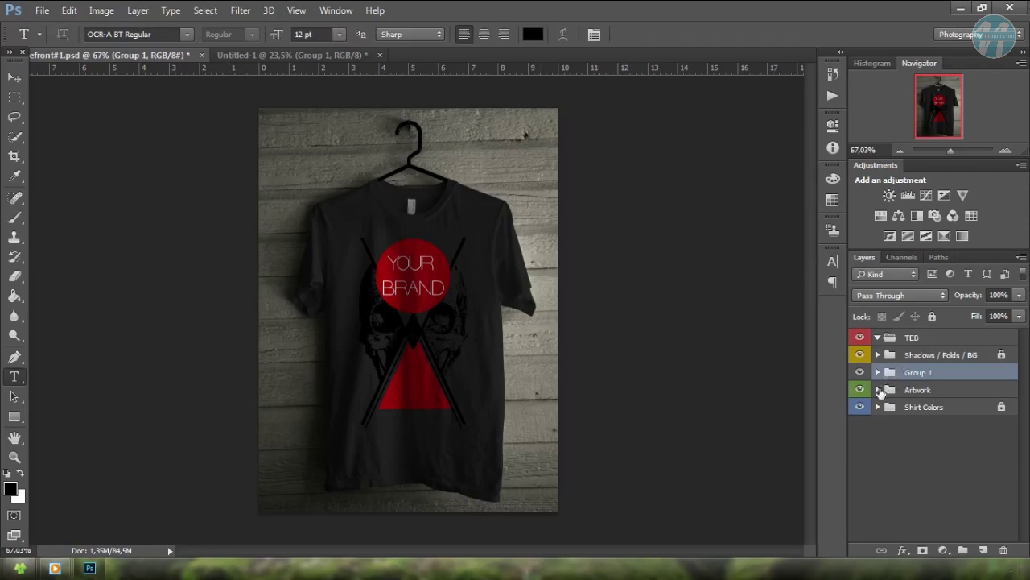
- Move Group 1 into the Artwork group in the Layers panel
{"action": "left_click", "coordinate": [878, 390]}
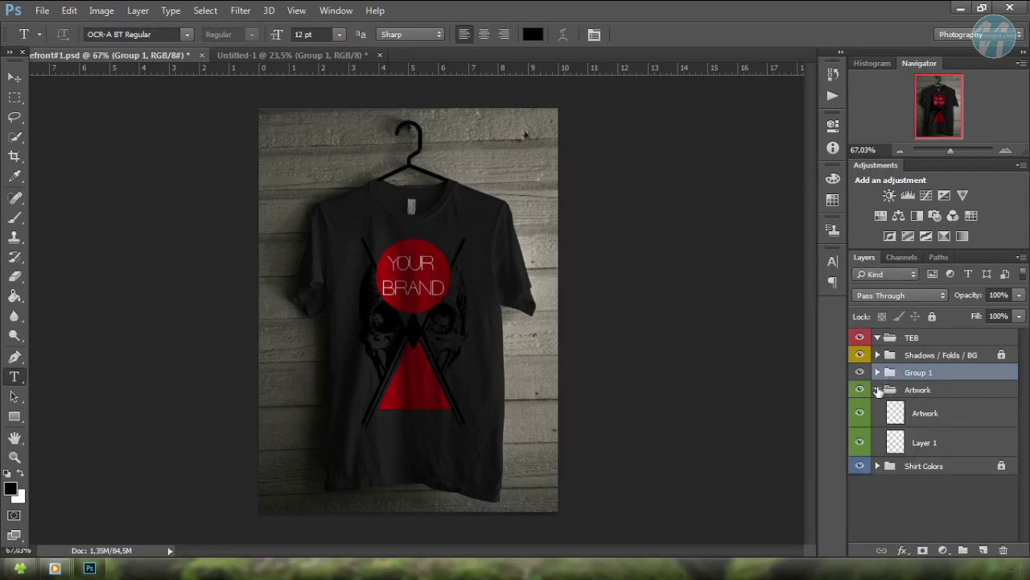
{"action": "left_click", "coordinate": [879, 390]}
{"action": "key", "text": "Delete"}
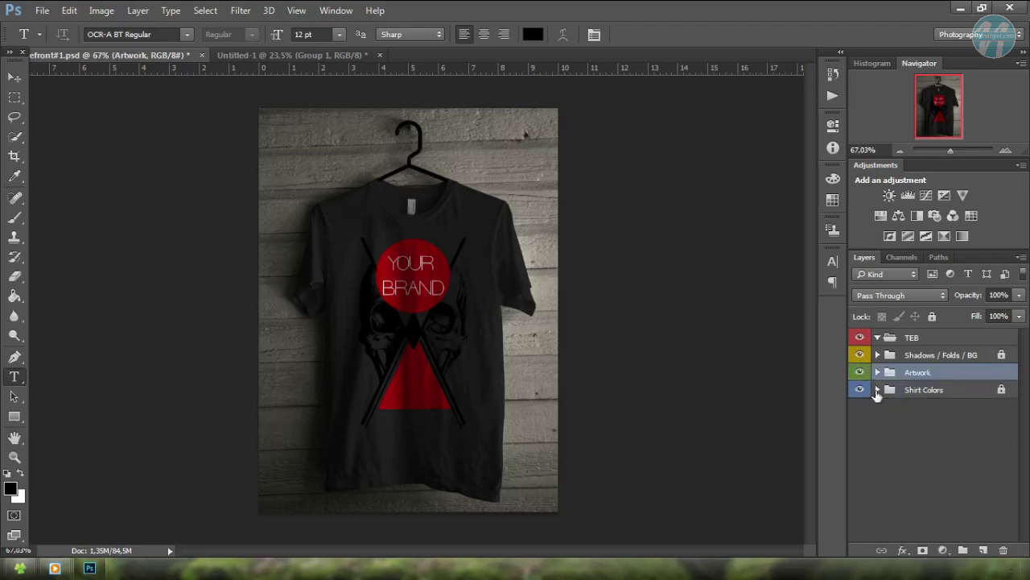
- Expand the Shirt Colors group and hide the Black shirt layer
{"action": "left_click", "coordinate": [877, 390]}
{"action": "scroll", "coordinate": [896, 425], "scroll_direction": "down", "scroll_amount": 2}
{"action": "scroll", "coordinate": [897, 425], "scroll_direction": "down", "scroll_amount": 2}
{"action": "scroll", "coordinate": [900, 428], "scroll_direction": "down", "scroll_amount": 2}
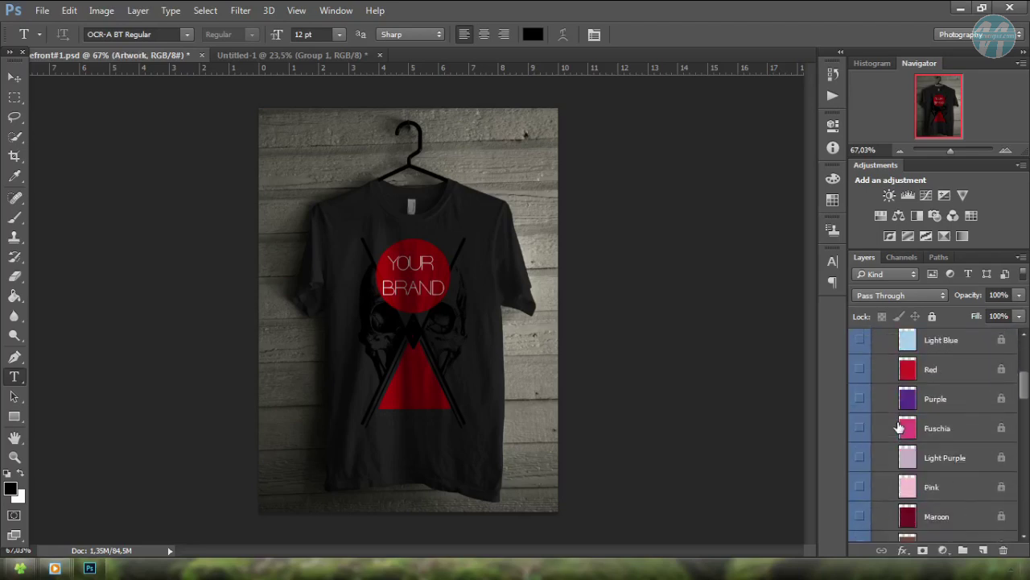
{"action": "scroll", "coordinate": [900, 427], "scroll_direction": "down", "scroll_amount": 2}
{"action": "scroll", "coordinate": [897, 430], "scroll_direction": "down", "scroll_amount": 1}
{"action": "scroll", "coordinate": [893, 433], "scroll_direction": "down", "scroll_amount": 2}
{"action": "scroll", "coordinate": [892, 436], "scroll_direction": "down", "scroll_amount": 1}
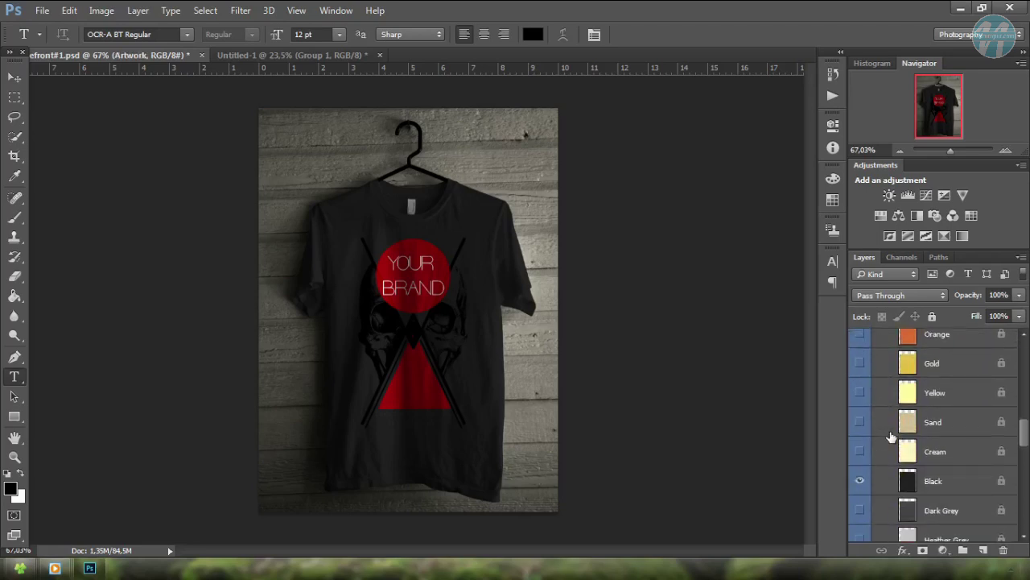
{"action": "left_click", "coordinate": [860, 480]}
- Show the White layer so the shirt turns white, then check the Artwork group's contents
{"action": "scroll", "coordinate": [859, 484], "scroll_direction": "down", "scroll_amount": 2}
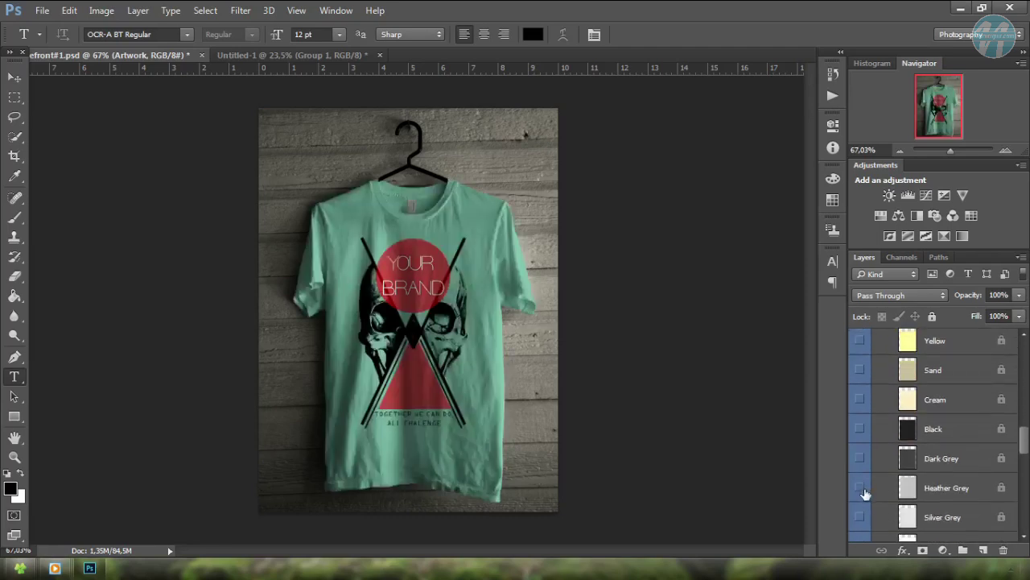
{"action": "scroll", "coordinate": [863, 500], "scroll_direction": "down", "scroll_amount": 1}
{"action": "left_click", "coordinate": [862, 512]}
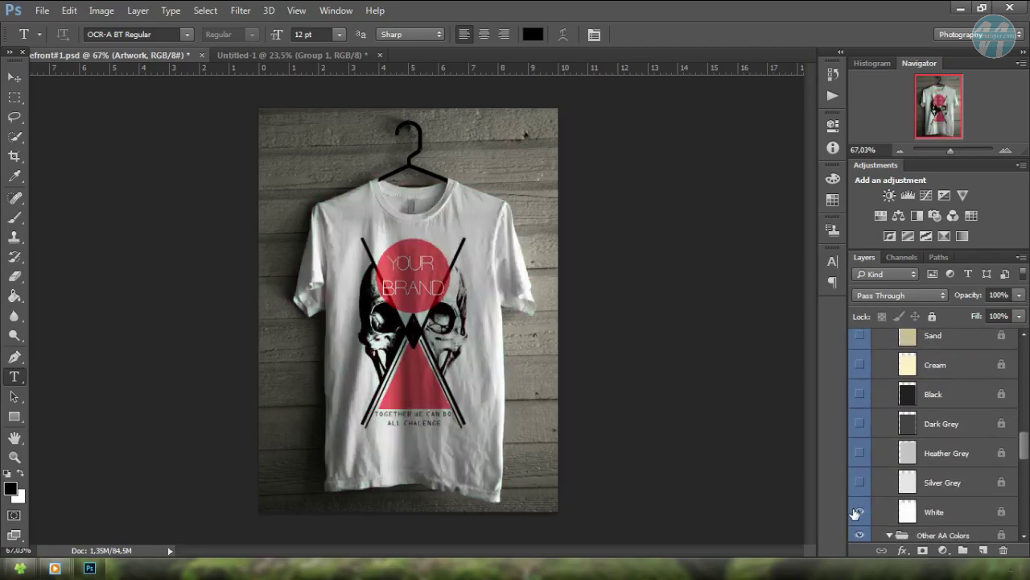
{"action": "scroll", "coordinate": [926, 427], "scroll_direction": "up", "scroll_amount": 2}
{"action": "scroll", "coordinate": [926, 427], "scroll_direction": "up", "scroll_amount": 5}
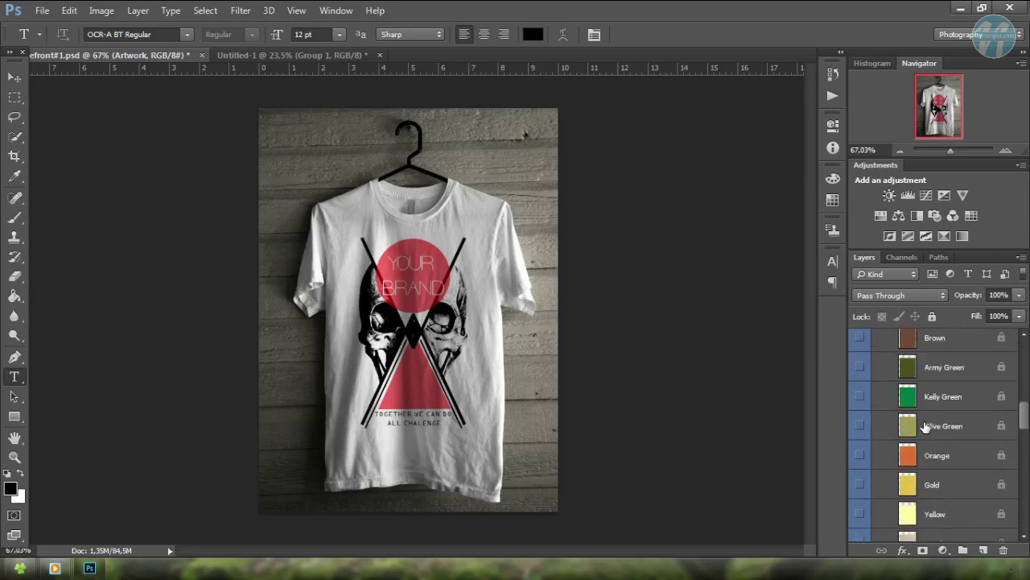
{"action": "scroll", "coordinate": [922, 425], "scroll_direction": "up", "scroll_amount": 4}
{"action": "scroll", "coordinate": [915, 421], "scroll_direction": "up", "scroll_amount": 2}
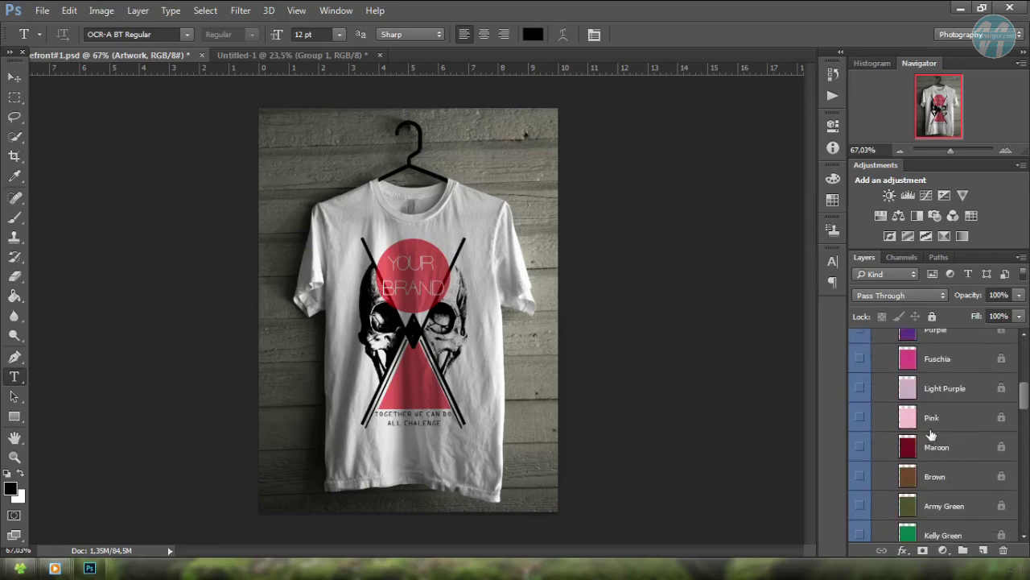
{"action": "scroll", "coordinate": [914, 425], "scroll_direction": "up", "scroll_amount": 3}
{"action": "scroll", "coordinate": [912, 429], "scroll_direction": "up", "scroll_amount": 3}
{"action": "scroll", "coordinate": [910, 432], "scroll_direction": "up", "scroll_amount": 2}
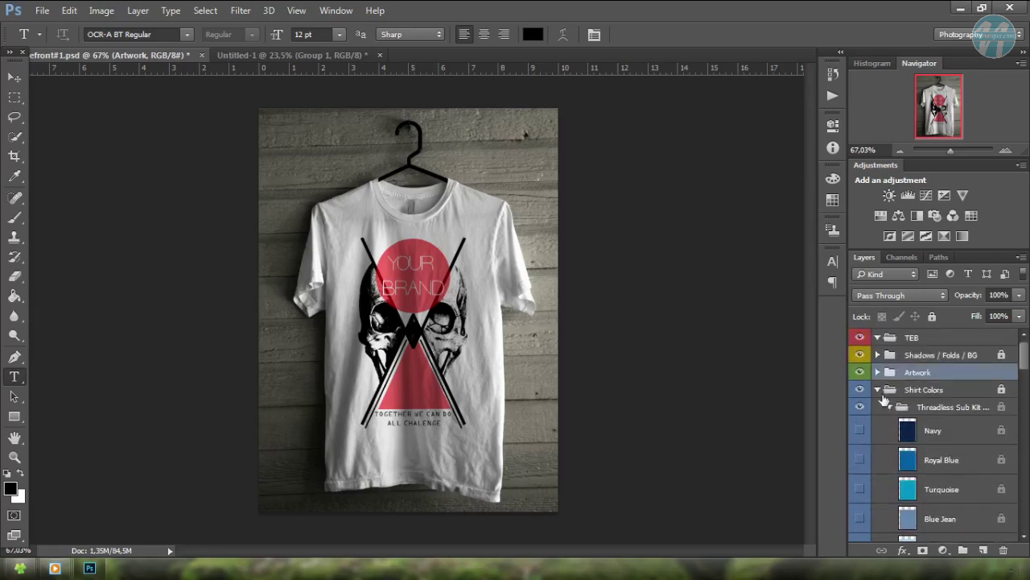
{"action": "left_click", "coordinate": [878, 391]}
{"action": "left_click", "coordinate": [879, 373]}
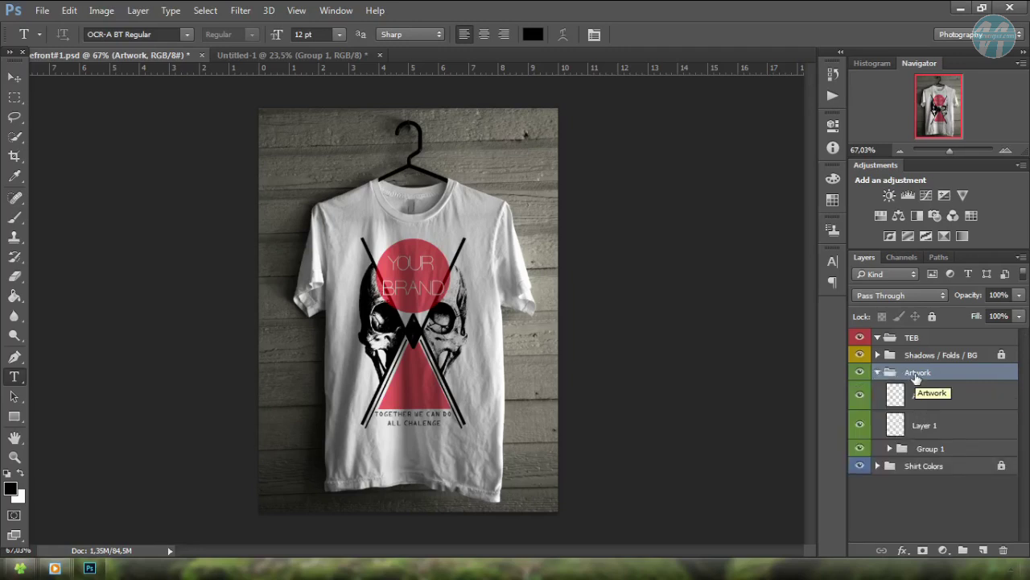
{"action": "left_click", "coordinate": [934, 451]}
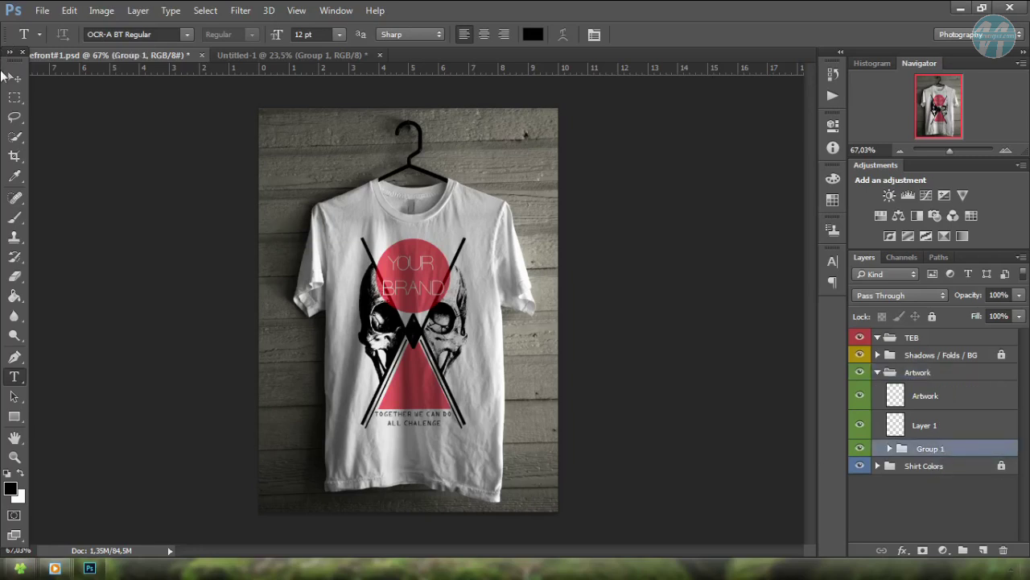
{"action": "left_click", "coordinate": [9, 77]}
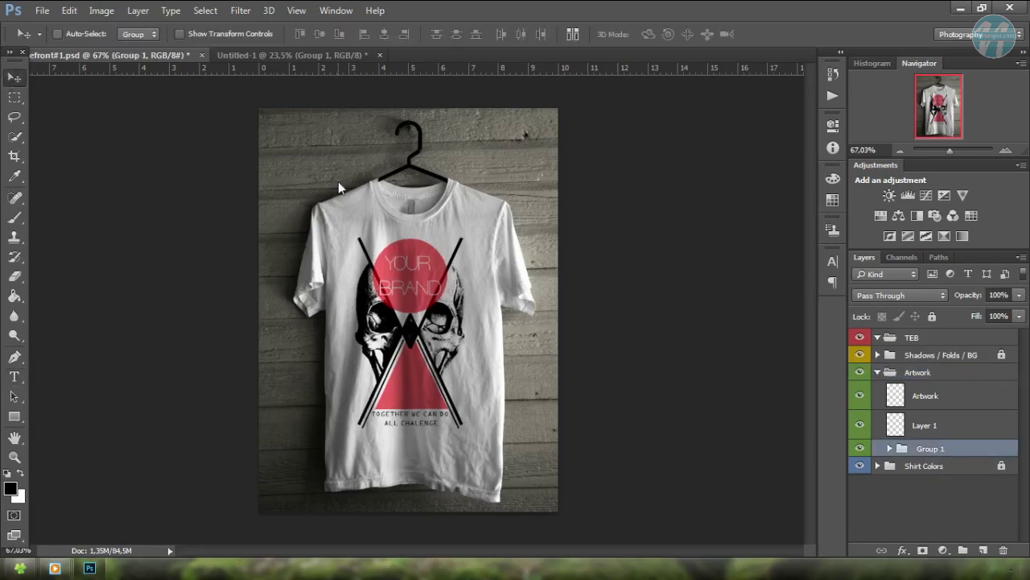